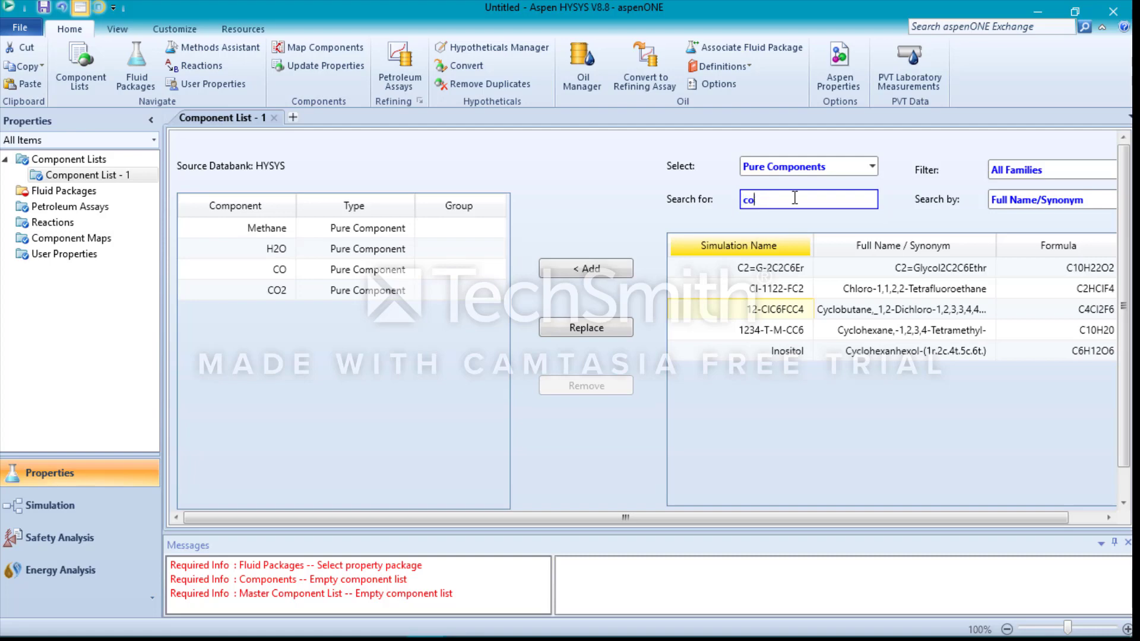
# Add Hydrogen, Nitrogen and Oxygen from the pure components databank to the component list
pyautogui.press('BackSpace')
pyautogui.press('BackSpace')
pyautogui.write('h2')
pyautogui.doubleClick(784, 268)
pyautogui.write('n')
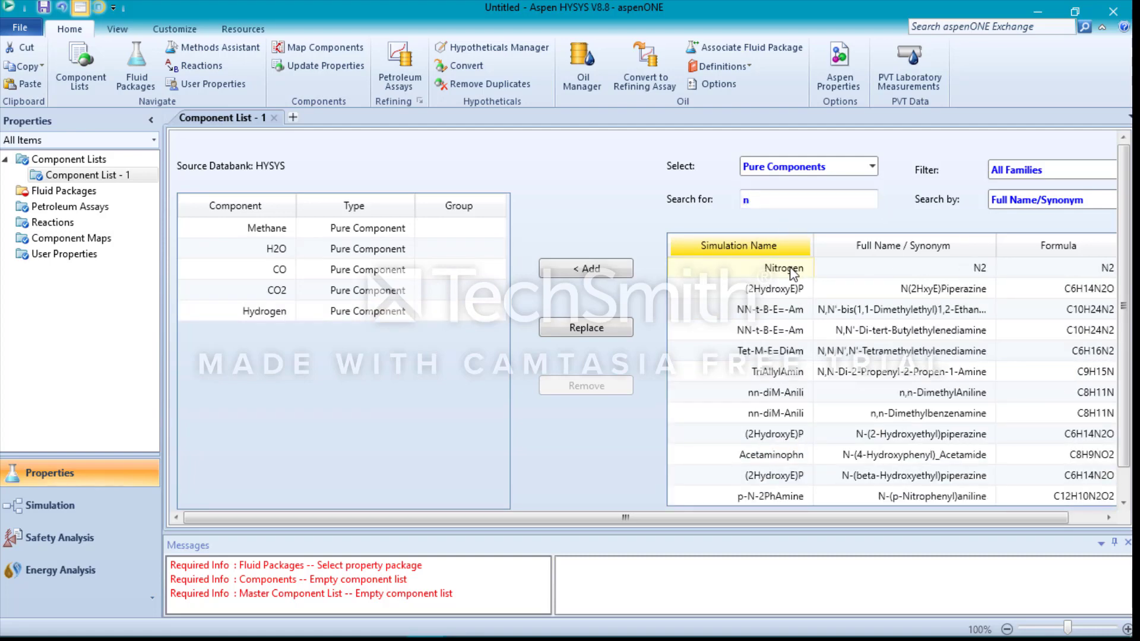
pyautogui.press('BackSpace')
# Add a fluid package that uses the Peng-Robinson property package
pyautogui.click(107, 191)
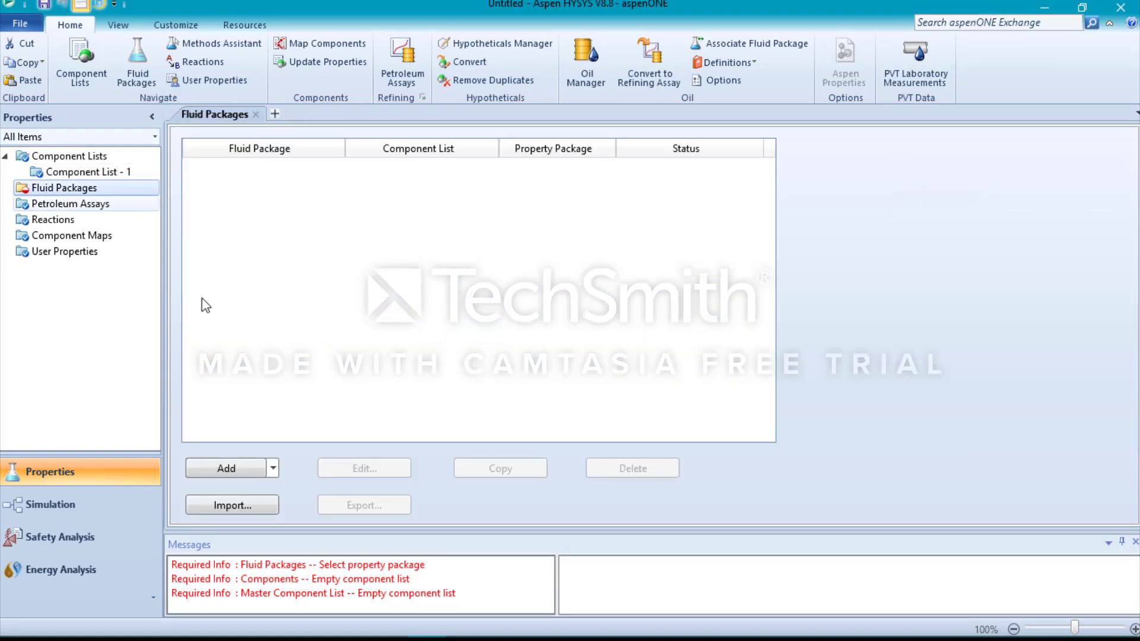
pyautogui.click(226, 468)
pyautogui.scroll(-6, 273, 332)
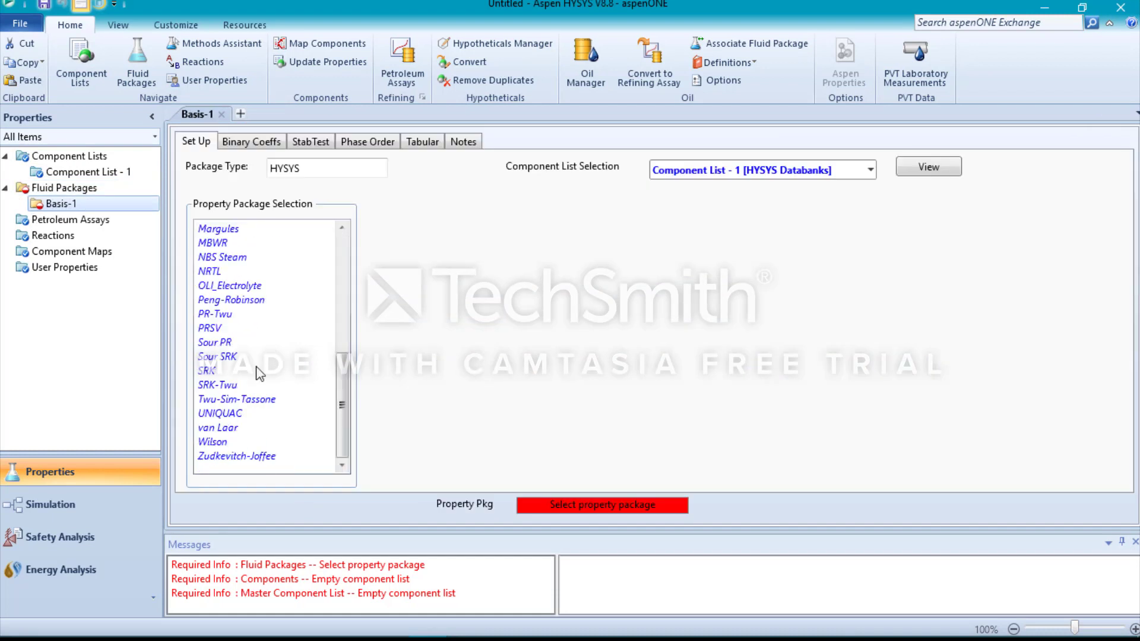
pyautogui.click(231, 300)
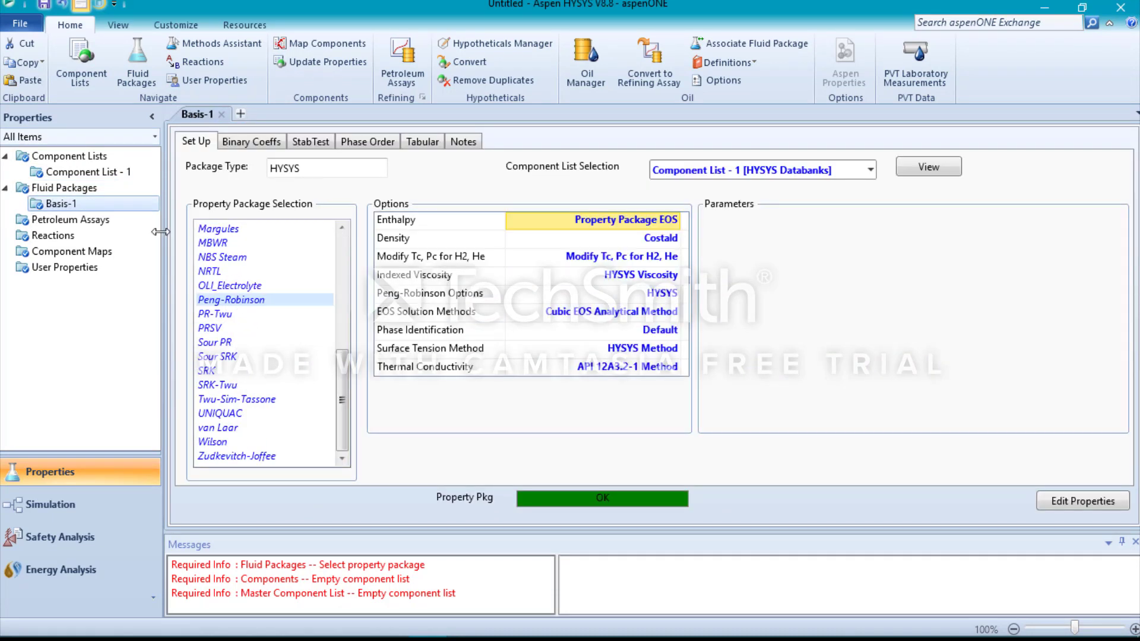
# Create a reaction set and add it to the Peng-Robinson fluid package
pyautogui.click(72, 235)
pyautogui.click(238, 458)
pyautogui.click(592, 178)
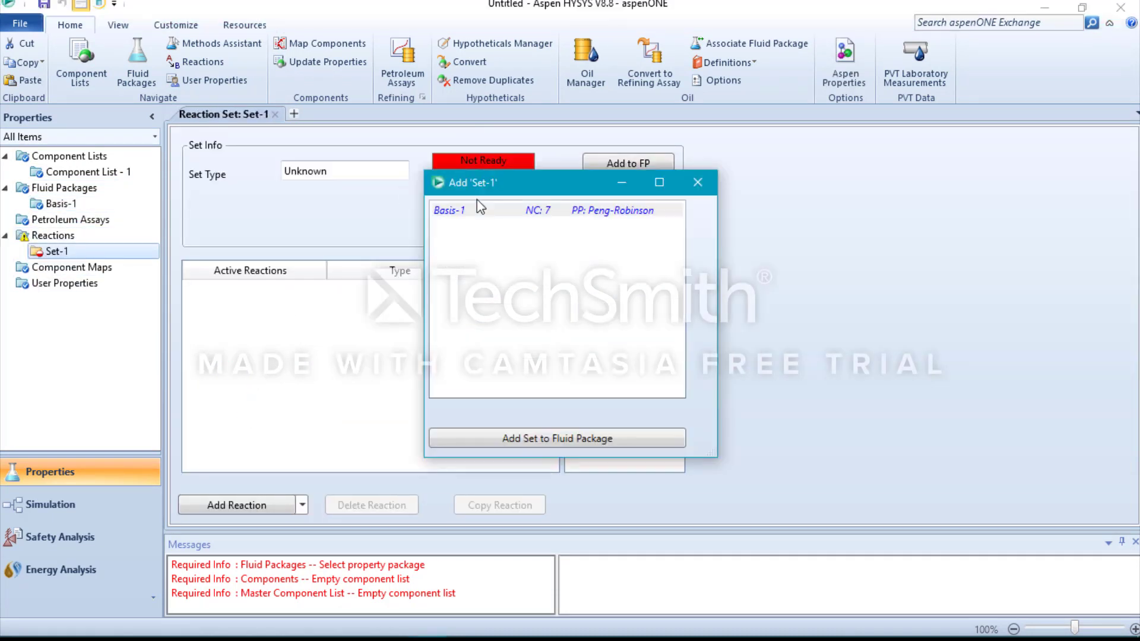
pyautogui.click(514, 439)
# Add three HYSYS conversion reactions to the reaction set
pyautogui.click(301, 502)
pyautogui.click(504, 299)
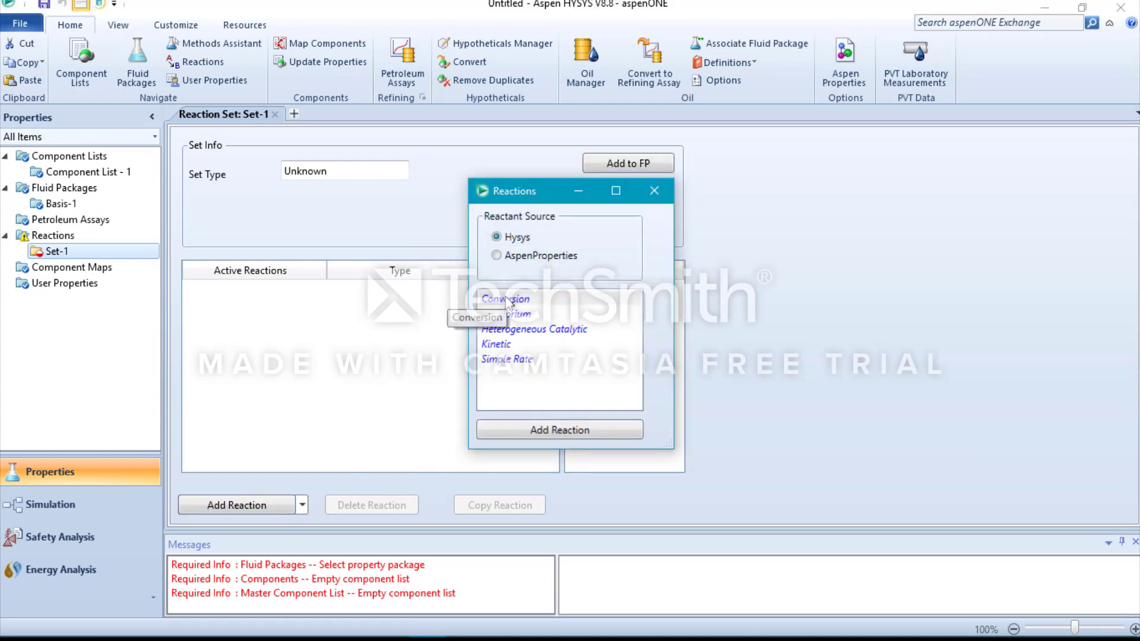
pyautogui.click(521, 433)
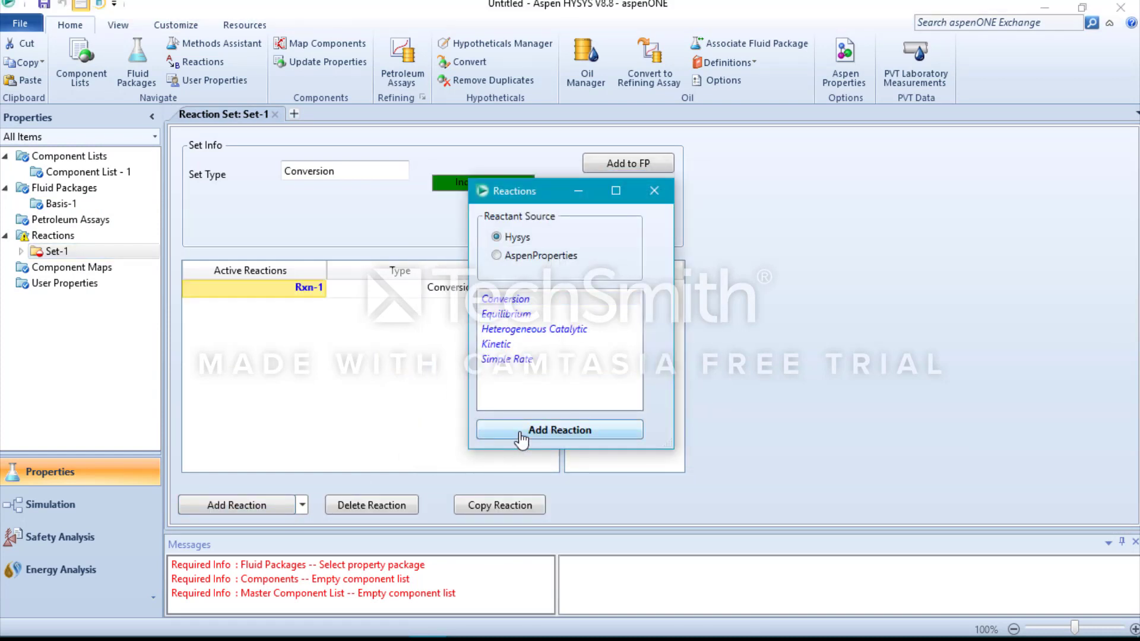
pyautogui.click(654, 190)
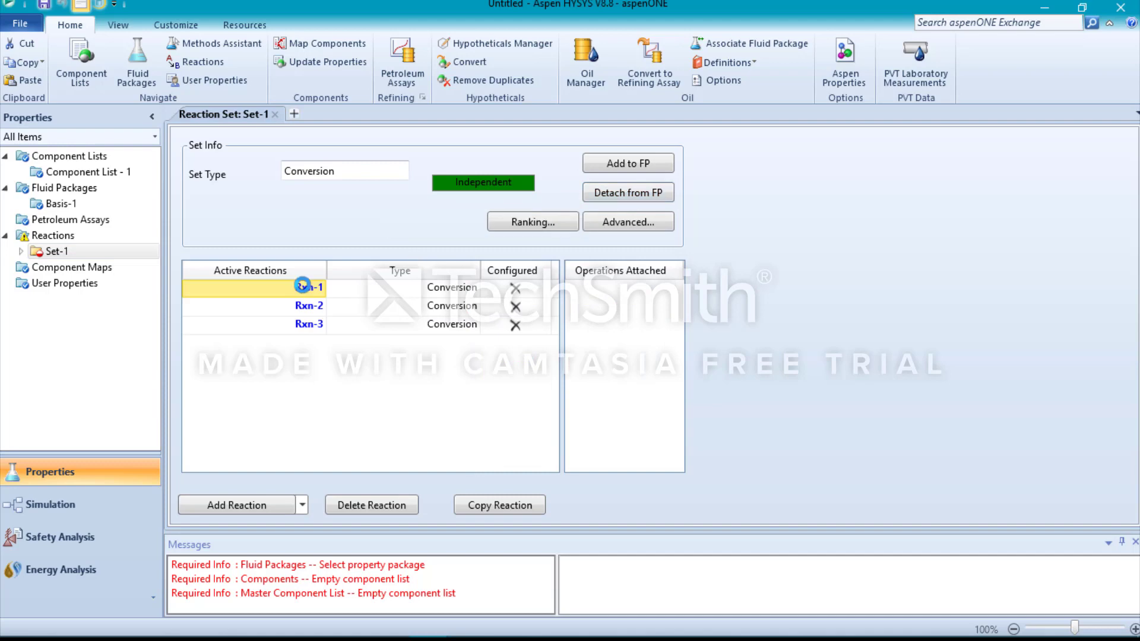
# Open reaction Rxn-1 and add Methane, H2O, CO and Hydrogen as its stoichiometry components
pyautogui.doubleClick(306, 288)
pyautogui.click(249, 189)
pyautogui.click(29, 209)
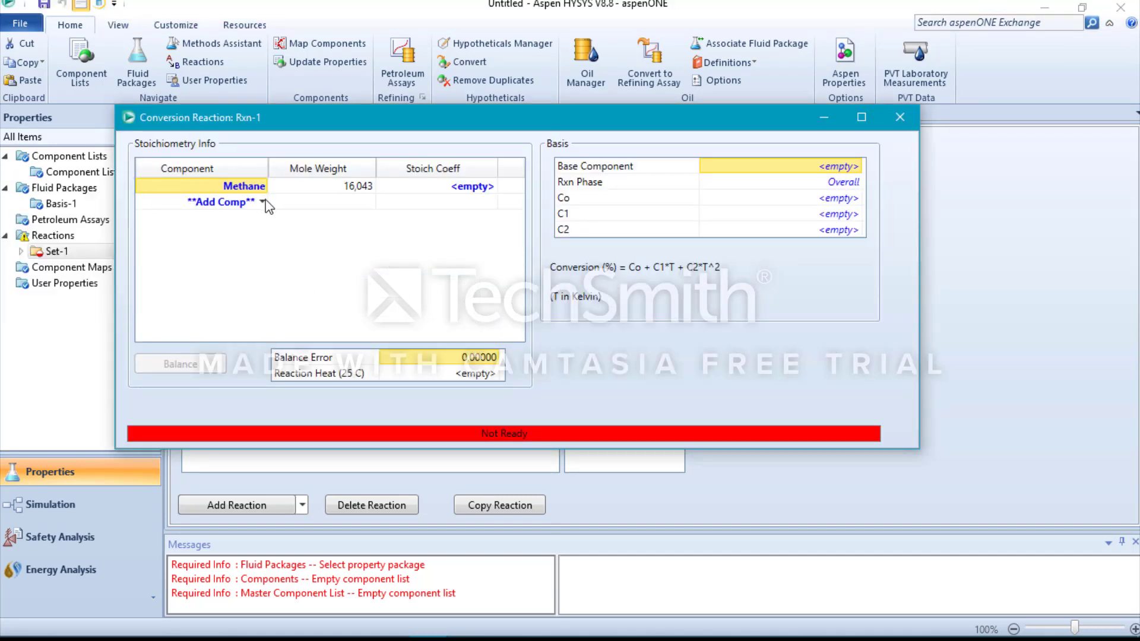
pyautogui.click(249, 217)
pyautogui.click(19, 225)
pyautogui.click(255, 217)
pyautogui.click(18, 241)
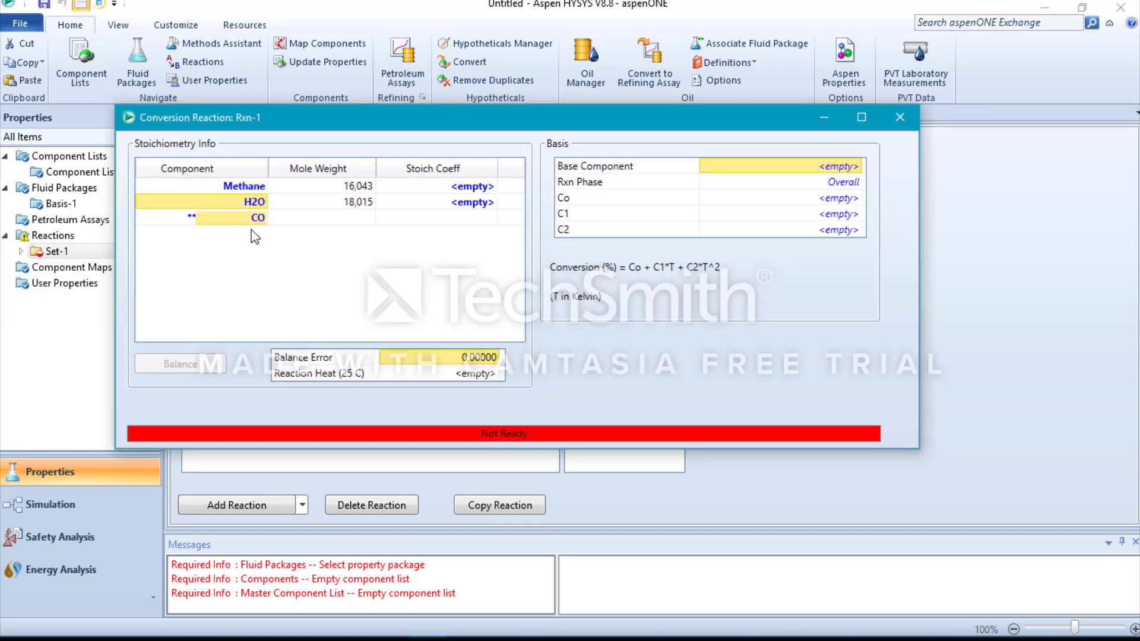
pyautogui.click(250, 233)
pyautogui.click(117, 274)
# Set the Rxn-1 stoichiometric coefficients to -1 for Methane, -1 for H2O, 1 for CO and 3 for Hydrogen
pyautogui.click(469, 186)
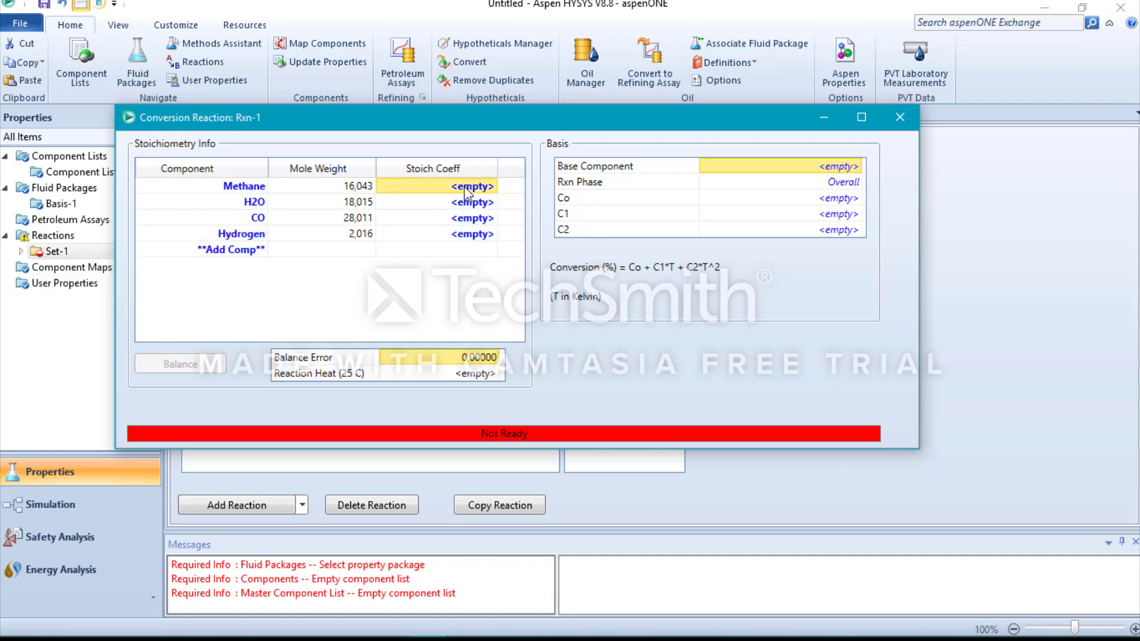
pyautogui.write('-1')
pyautogui.click(469, 203)
pyautogui.write('-1')
pyautogui.click(473, 218)
pyautogui.write('1')
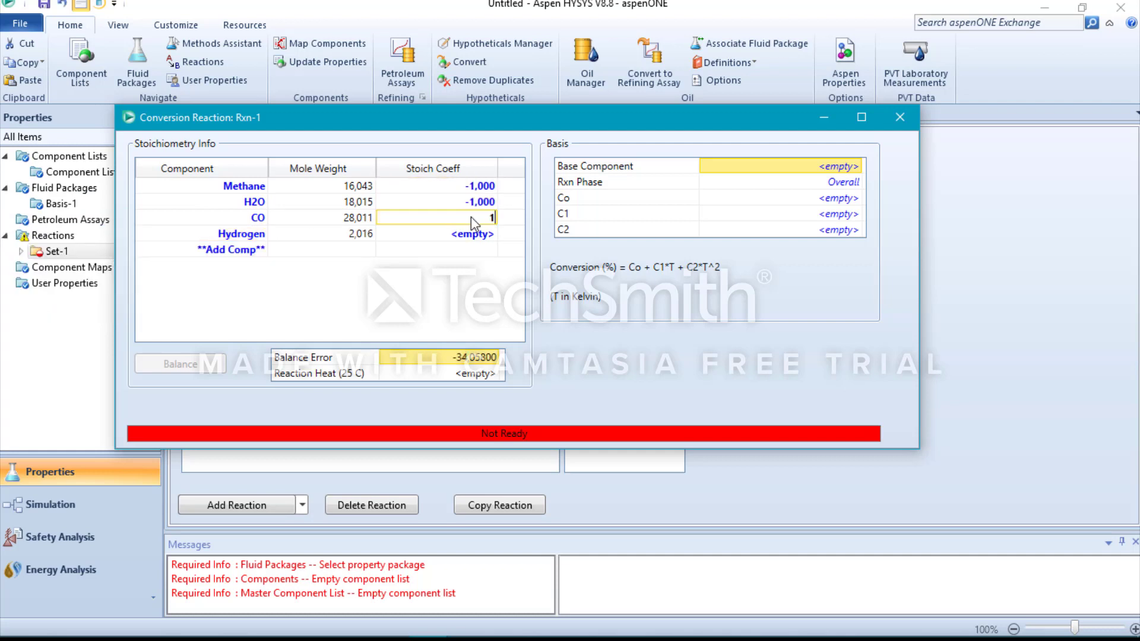
pyautogui.click(477, 234)
pyautogui.write('3')
# Define the Rxn-1 basis with Methane as base component, VapourPhase as reaction phase and Co of 40, and close the reaction
pyautogui.click(857, 166)
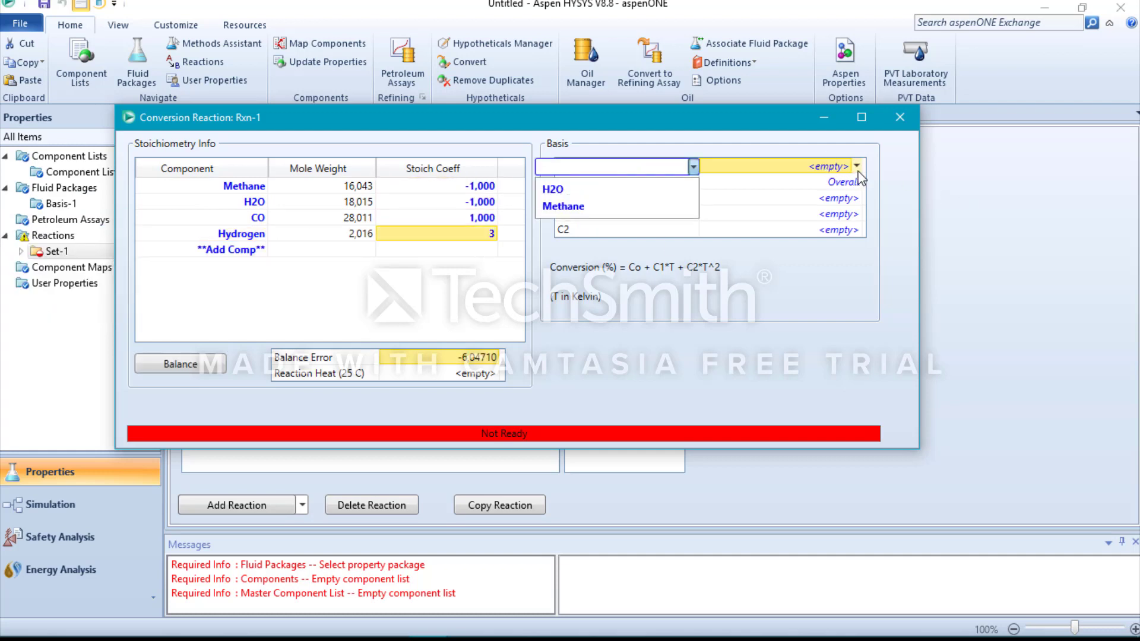
pyautogui.click(561, 203)
pyautogui.click(856, 182)
pyautogui.click(573, 222)
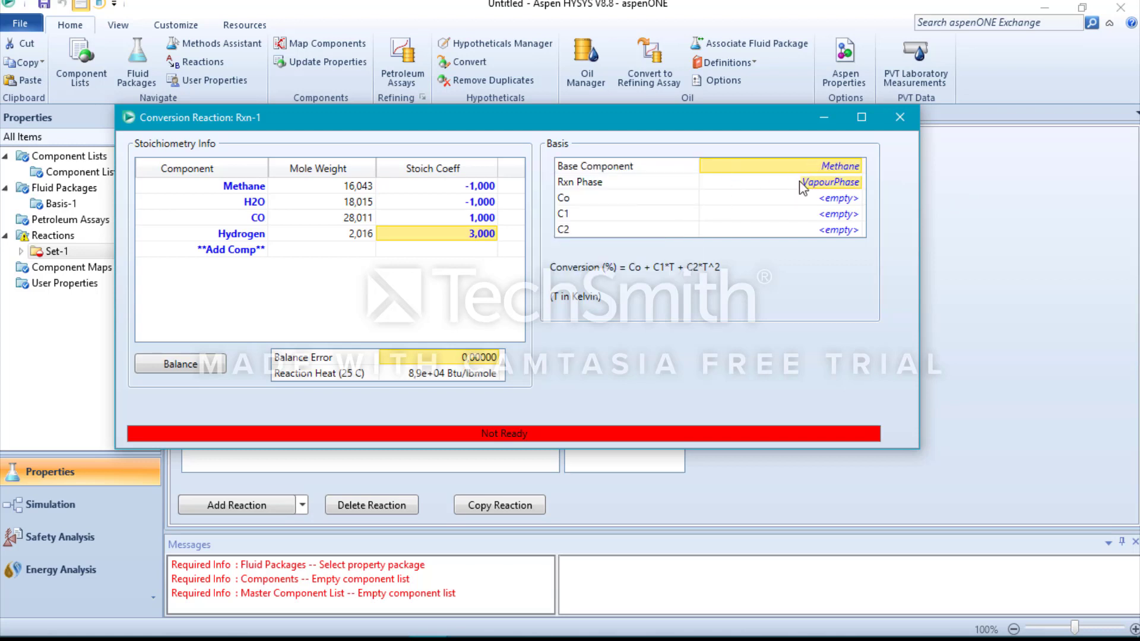
pyautogui.click(841, 198)
pyautogui.write('470')
pyautogui.click(814, 219)
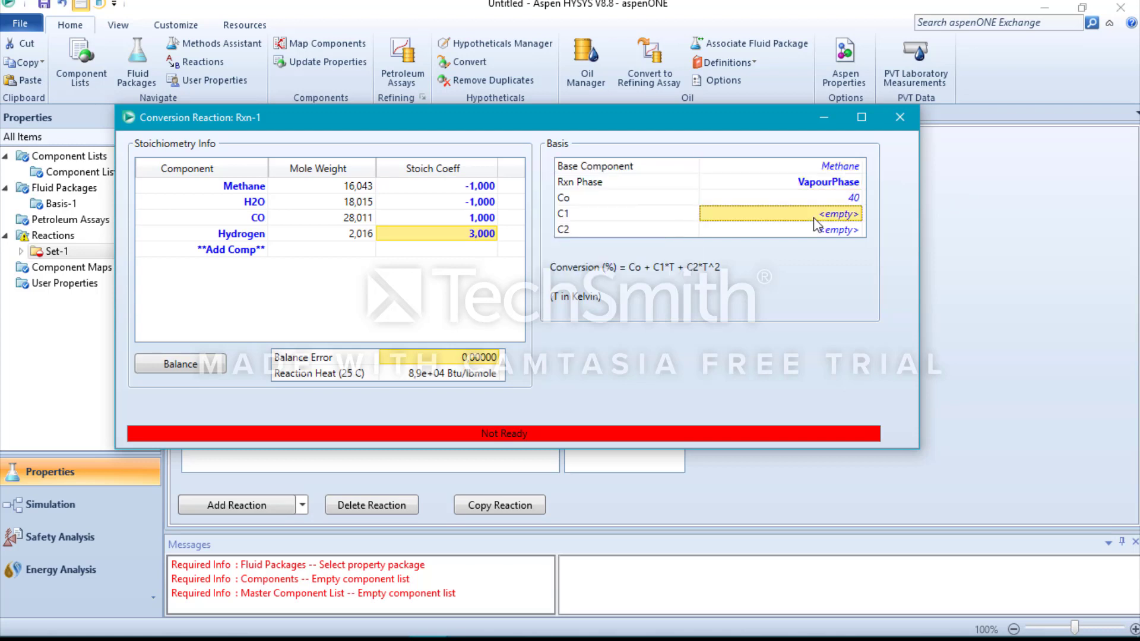
pyautogui.click(901, 119)
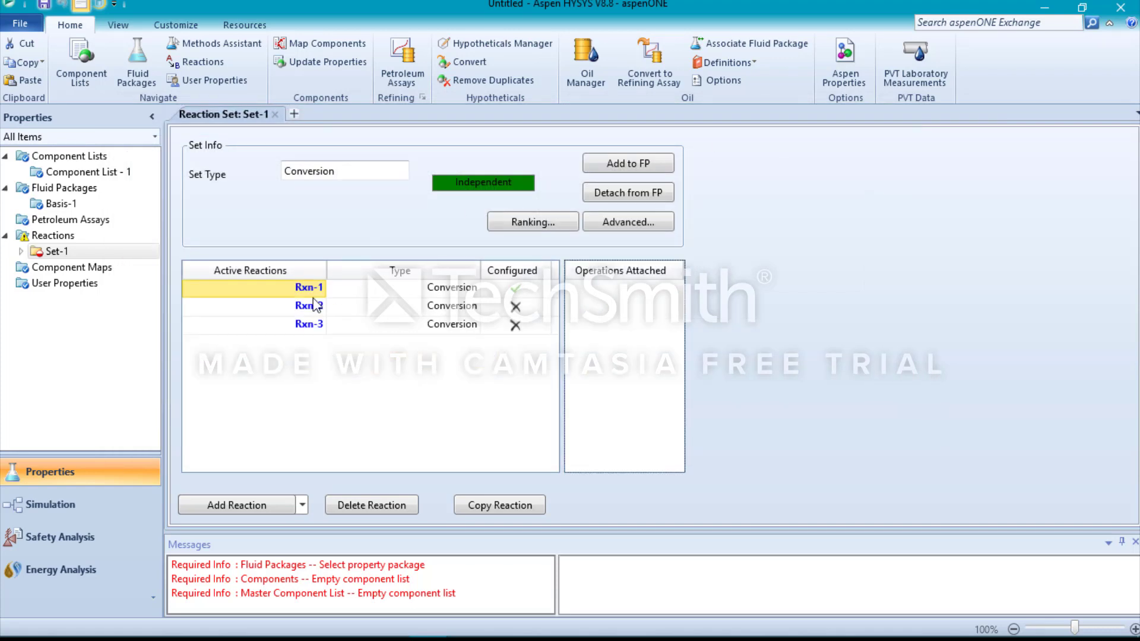
# Open reaction Rxn-2 and add Methane, H2O, CO2 and Hydrogen as its stoichiometry components
pyautogui.click(312, 305)
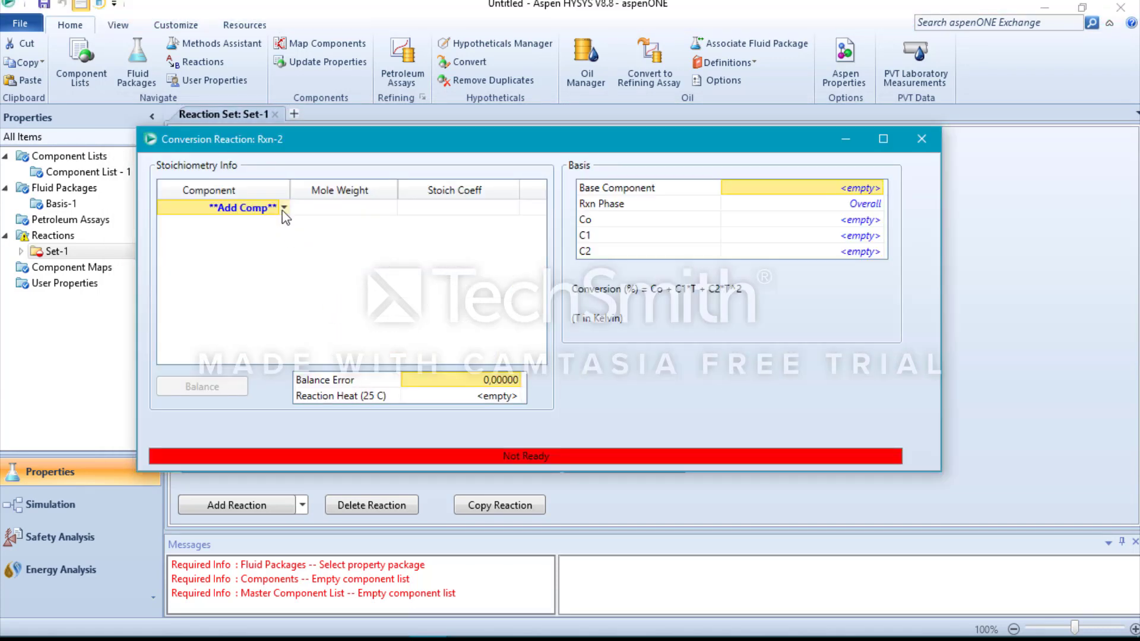
pyautogui.click(282, 210)
pyautogui.click(129, 229)
pyautogui.click(283, 222)
pyautogui.click(42, 247)
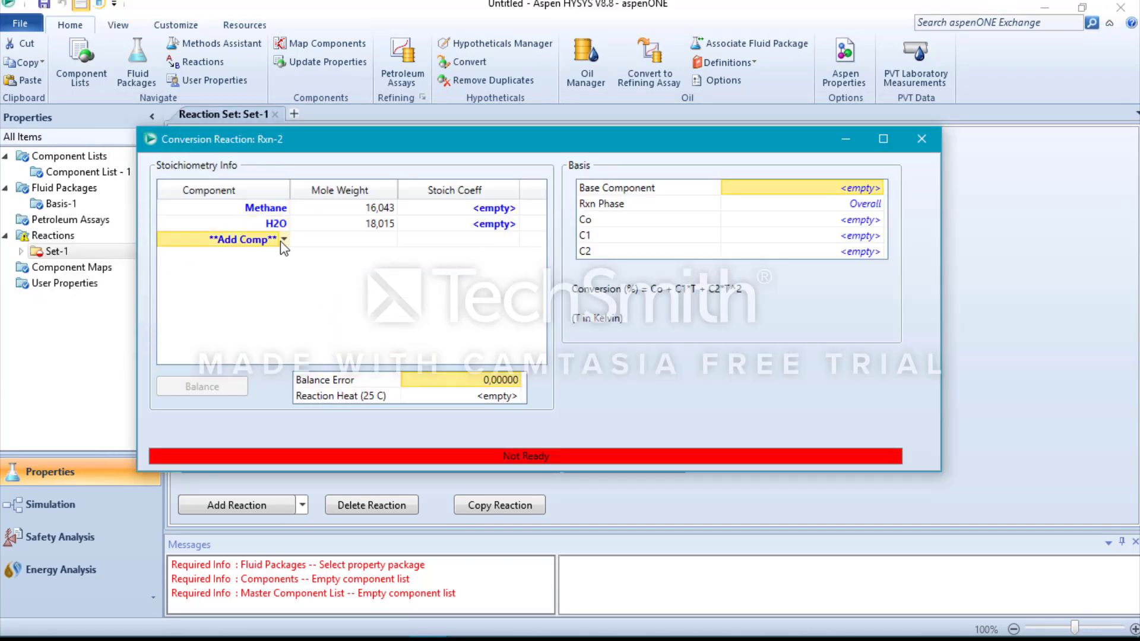
pyautogui.click(283, 239)
pyautogui.click(38, 262)
pyautogui.click(283, 255)
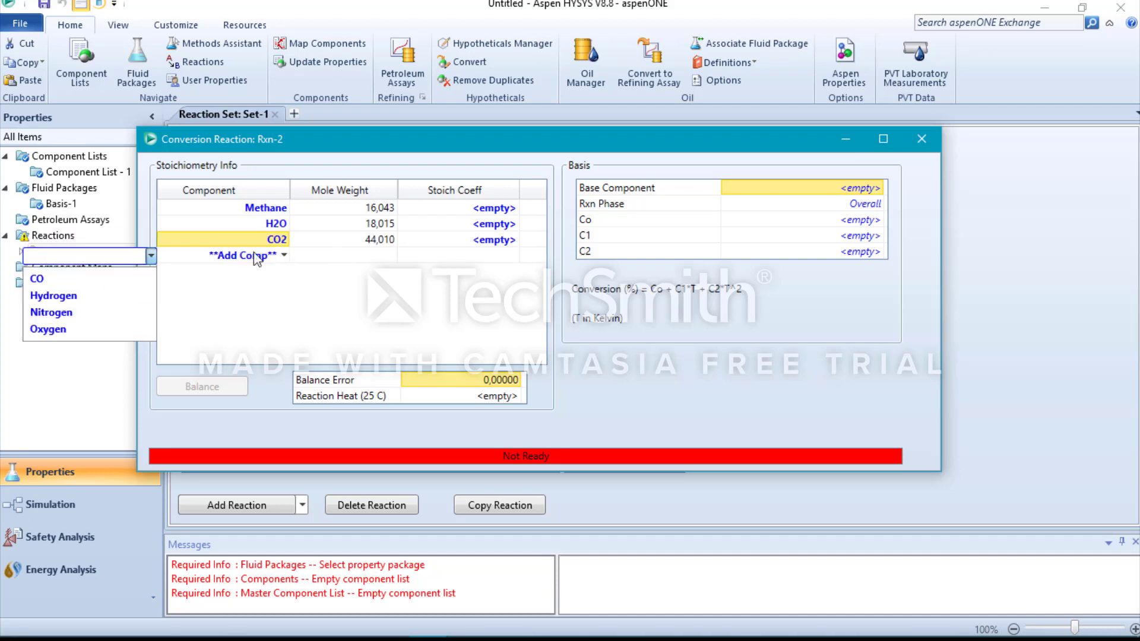
pyautogui.click(41, 295)
# Set the Rxn-2 stoichiometric coefficients to -1 for Methane, -2 for H2O, 1 for CO2 and 4 for Hydrogen
pyautogui.click(499, 208)
pyautogui.write('-1')
pyautogui.click(501, 226)
pyautogui.write('-2')
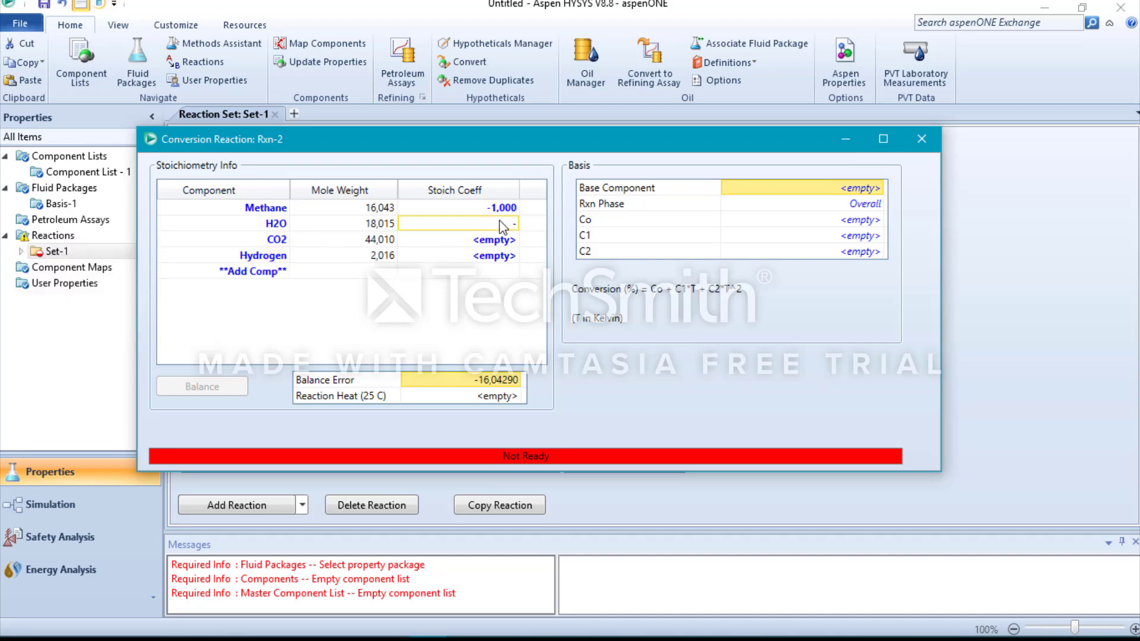
pyautogui.click(502, 241)
pyautogui.write('1')
pyautogui.click(502, 255)
pyautogui.write('4')
pyautogui.press('Return')
# Set the Rxn-2 reaction phase to VapourPhase and Co to 30, and close the reaction
pyautogui.click(881, 204)
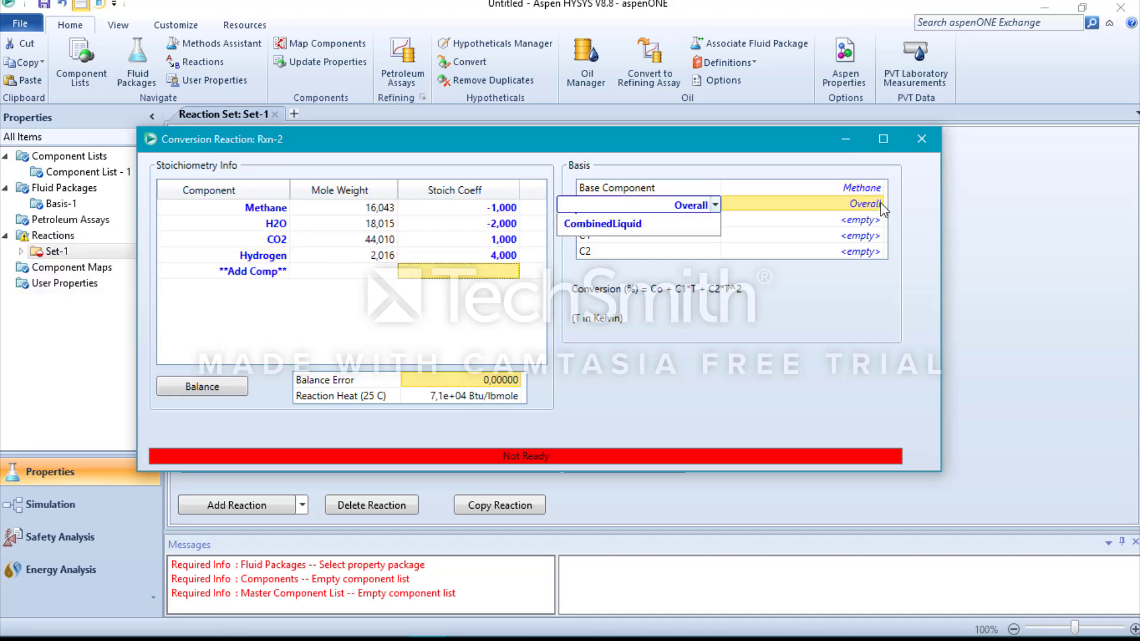
pyautogui.click(701, 240)
pyautogui.click(855, 220)
pyautogui.write('20')
pyautogui.press('Return')
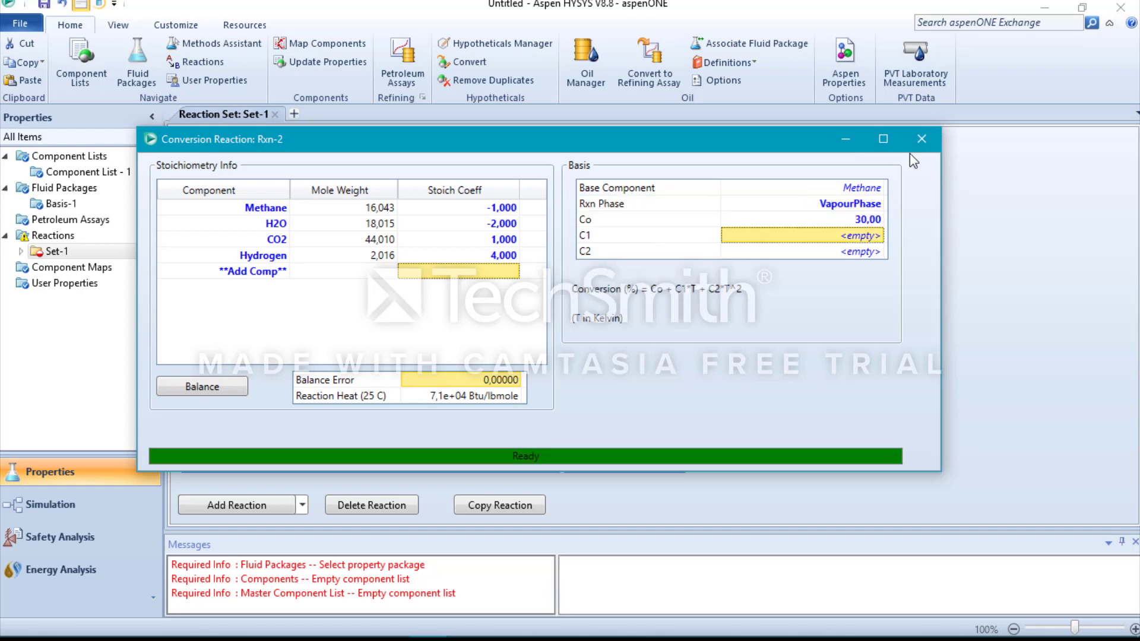
pyautogui.click(921, 138)
# Open reaction Rxn-3 and add Methane, Oxygen, CO2 and H2O as its stoichiometry components
pyautogui.doubleClick(306, 324)
pyautogui.click(305, 230)
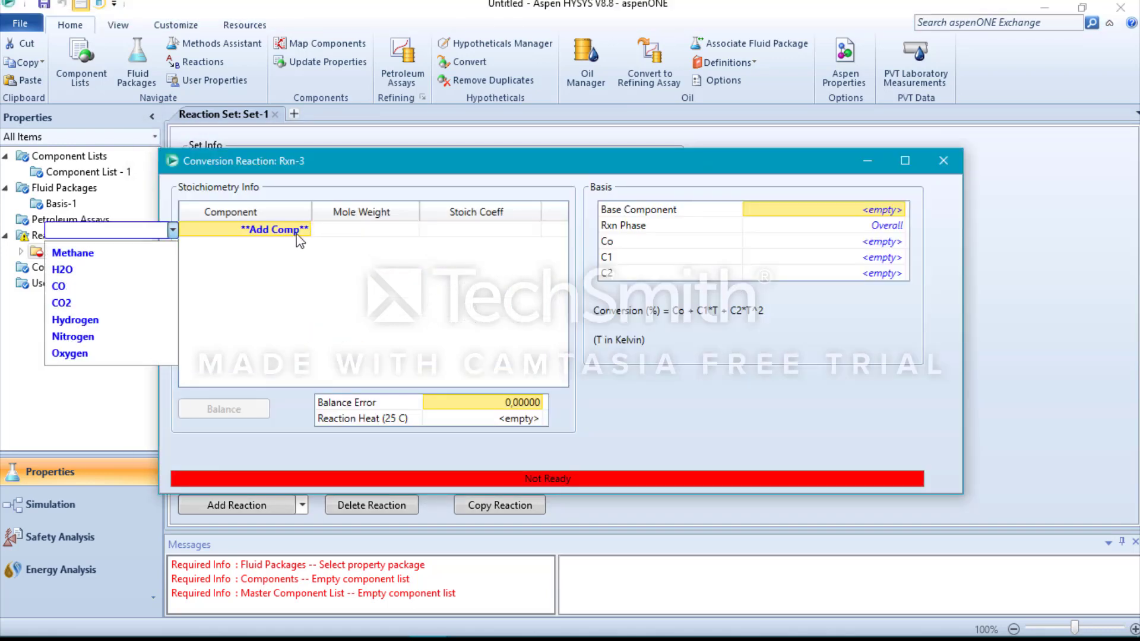
pyautogui.click(148, 250)
pyautogui.click(306, 245)
pyautogui.click(89, 353)
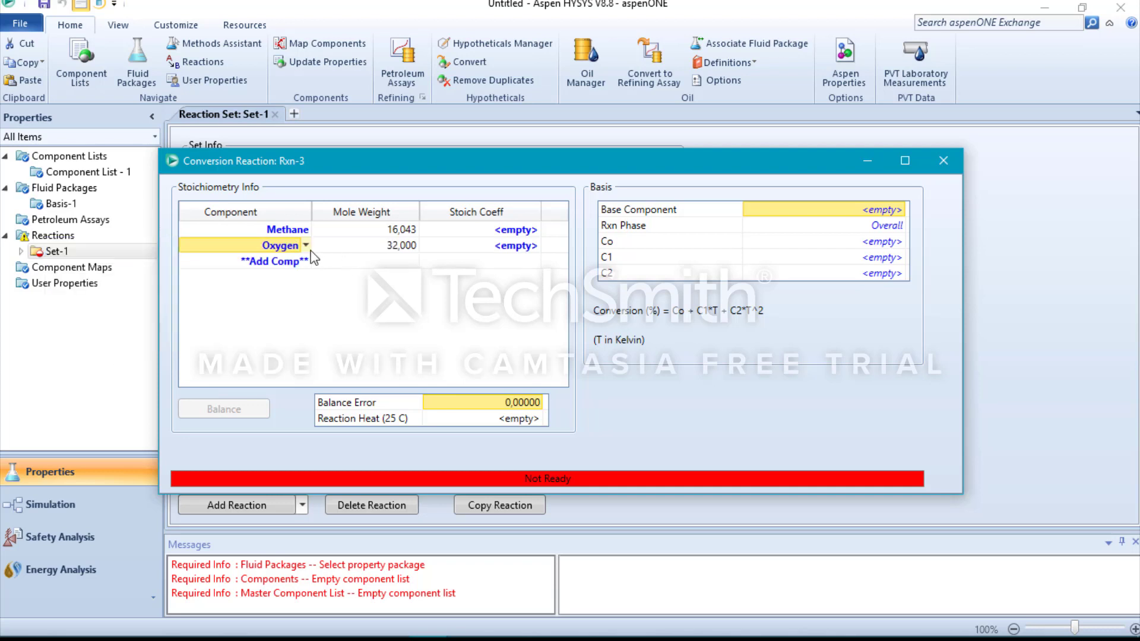
pyautogui.click(306, 262)
pyautogui.click(61, 318)
pyautogui.click(305, 277)
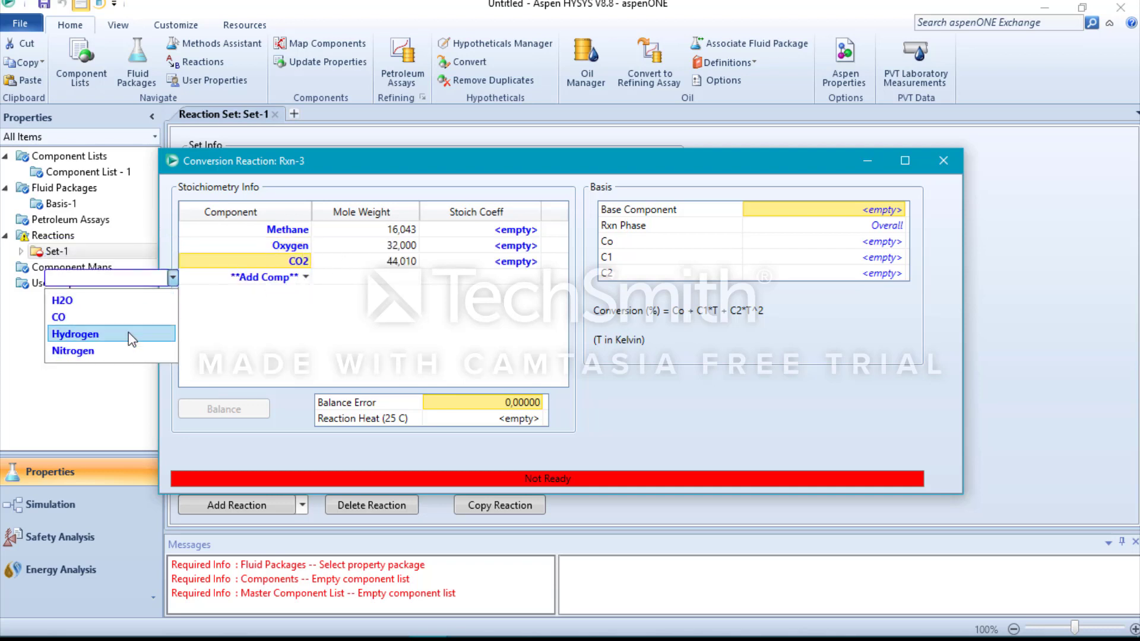
pyautogui.click(62, 297)
# Set the Rxn-3 coefficients to -1 for Methane, -2 for Oxygen, 1 for CO2 and 2 for H2O, and choose its reaction phase
pyautogui.click(513, 232)
pyautogui.write('-1')
pyautogui.click(512, 244)
pyautogui.write('-2')
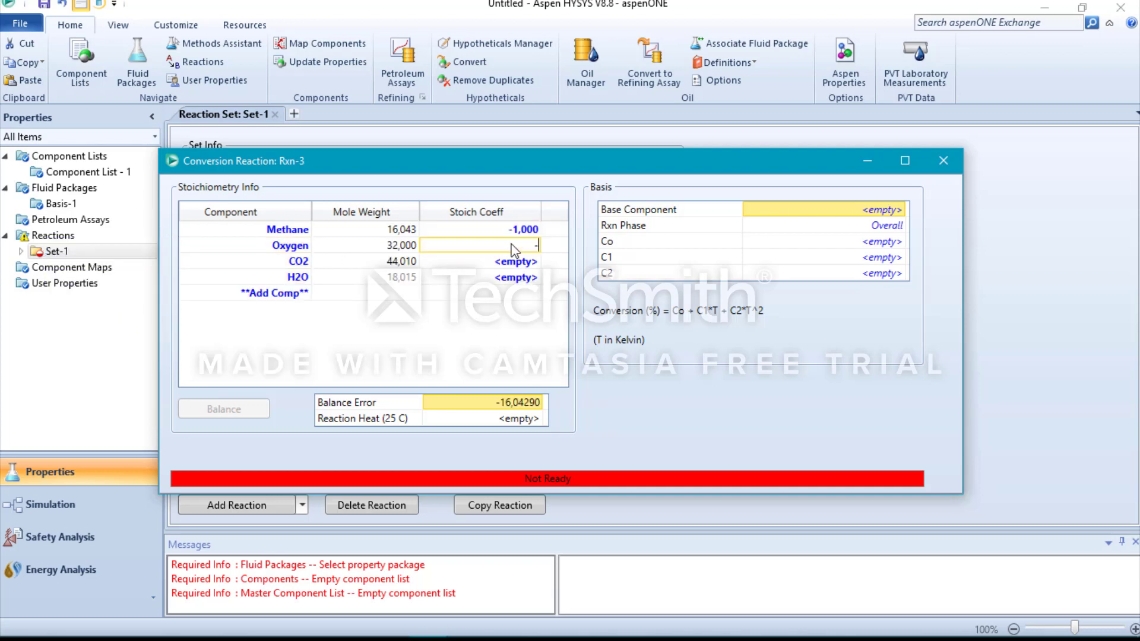
pyautogui.click(513, 258)
pyautogui.write('1')
pyautogui.press('Return')
pyautogui.write('2')
pyautogui.press('Return')
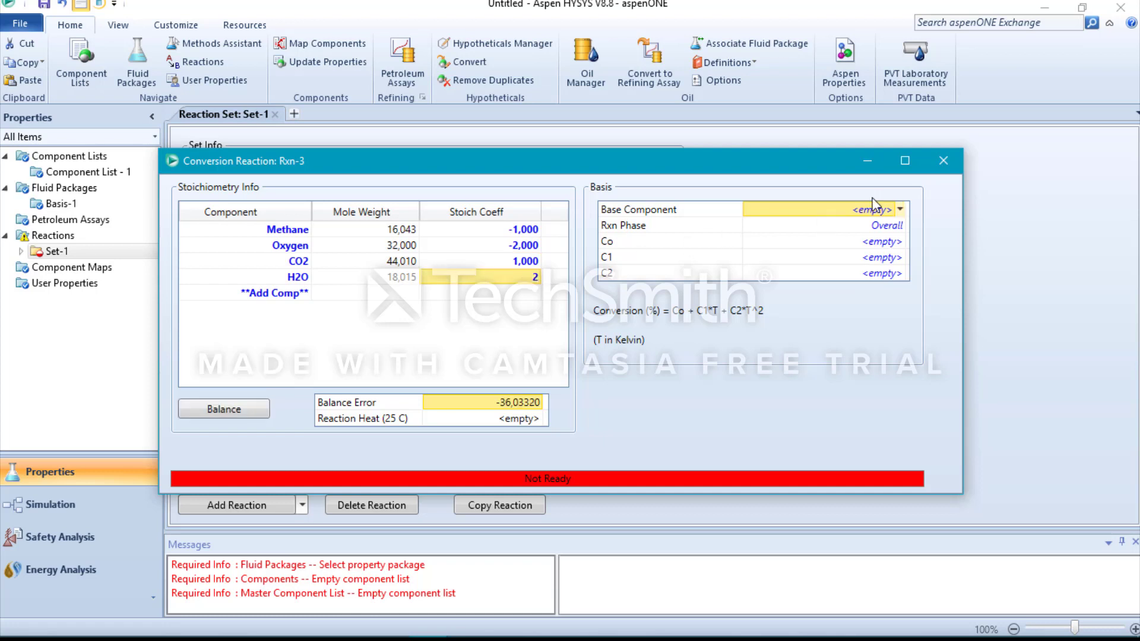
pyautogui.click(899, 227)
pyautogui.click(653, 241)
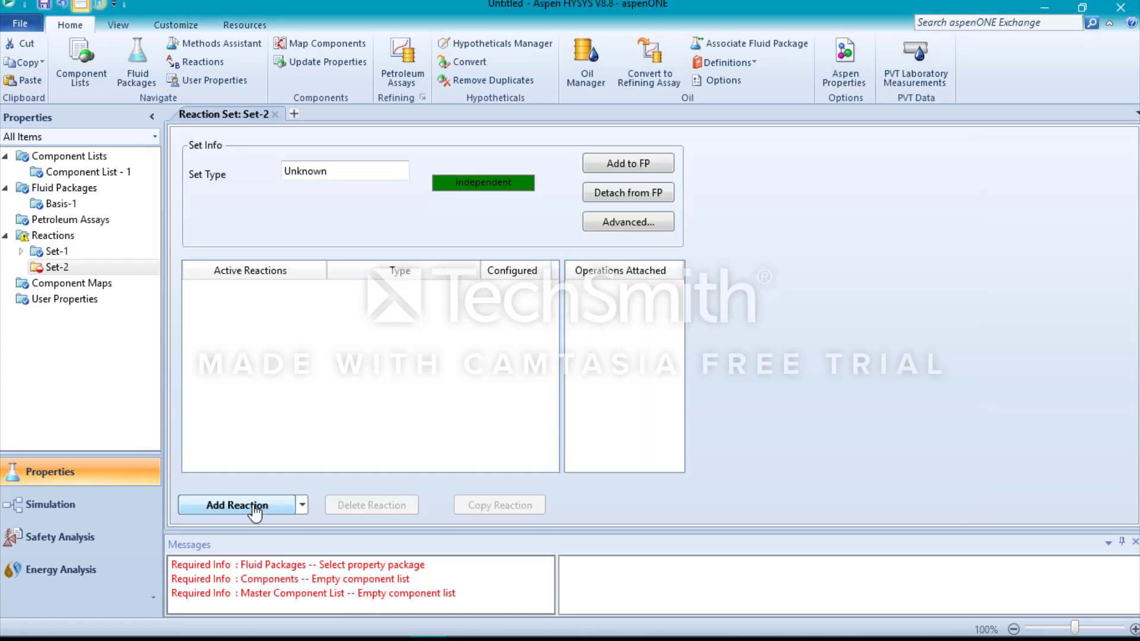
# Add an equilibrium reaction to the second reaction set, Set-2
pyautogui.click(223, 505)
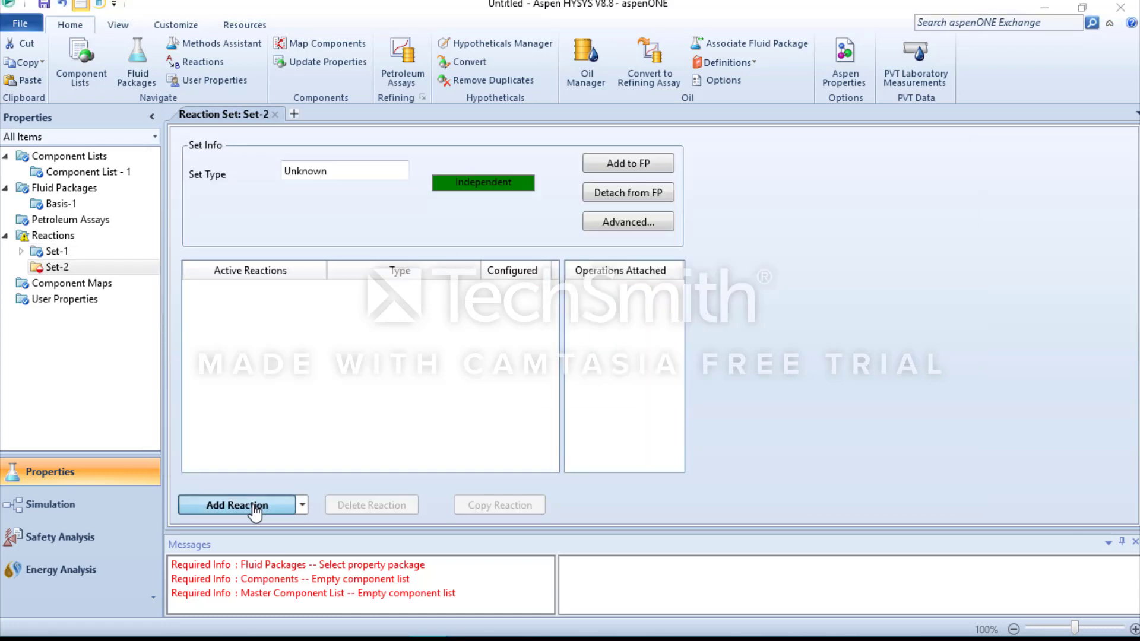
pyautogui.doubleClick(506, 314)
pyautogui.click(654, 190)
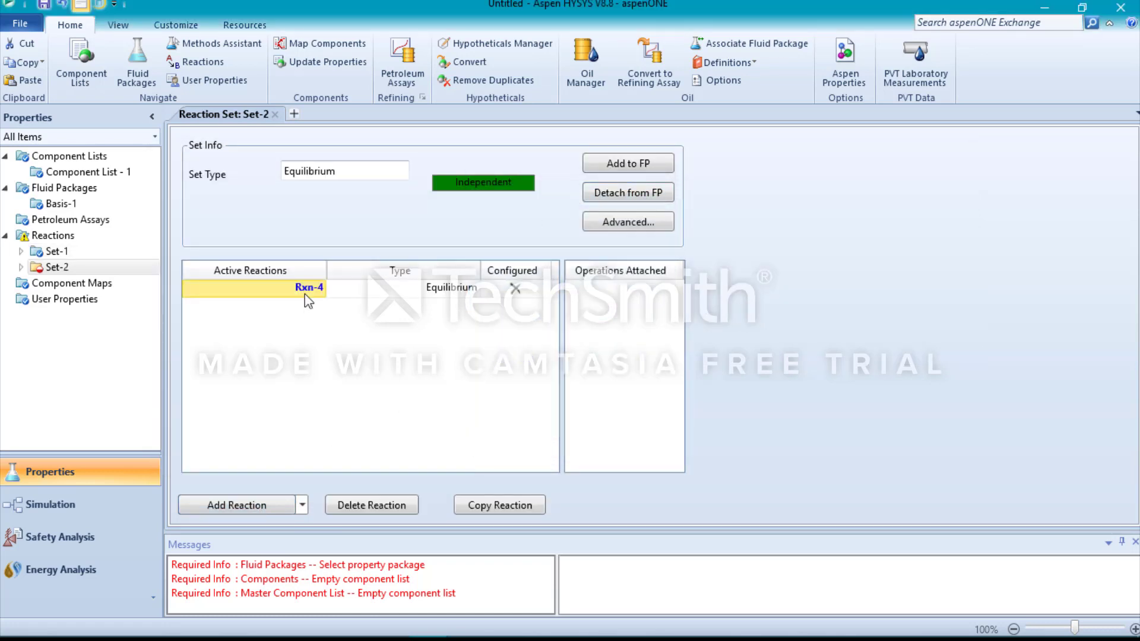
# Open equilibrium reaction Rxn-4 and add CO, H2O, CO2 and Hydrogen as its stoichiometry components
pyautogui.doubleClick(282, 289)
pyautogui.click(259, 207)
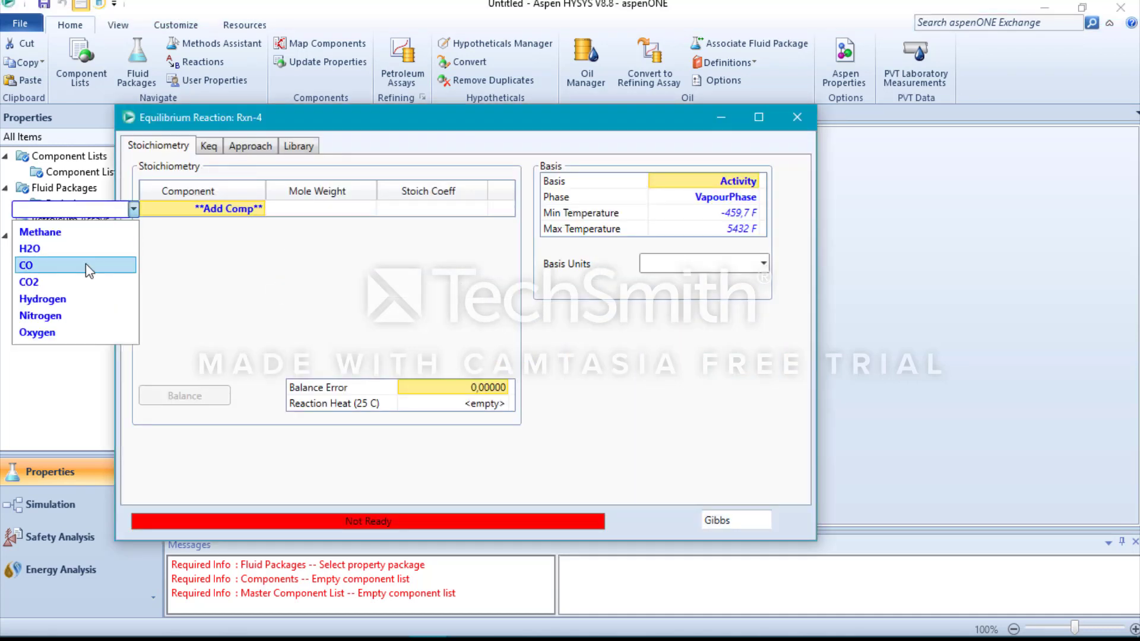
pyautogui.click(90, 265)
pyautogui.click(260, 224)
pyautogui.click(89, 265)
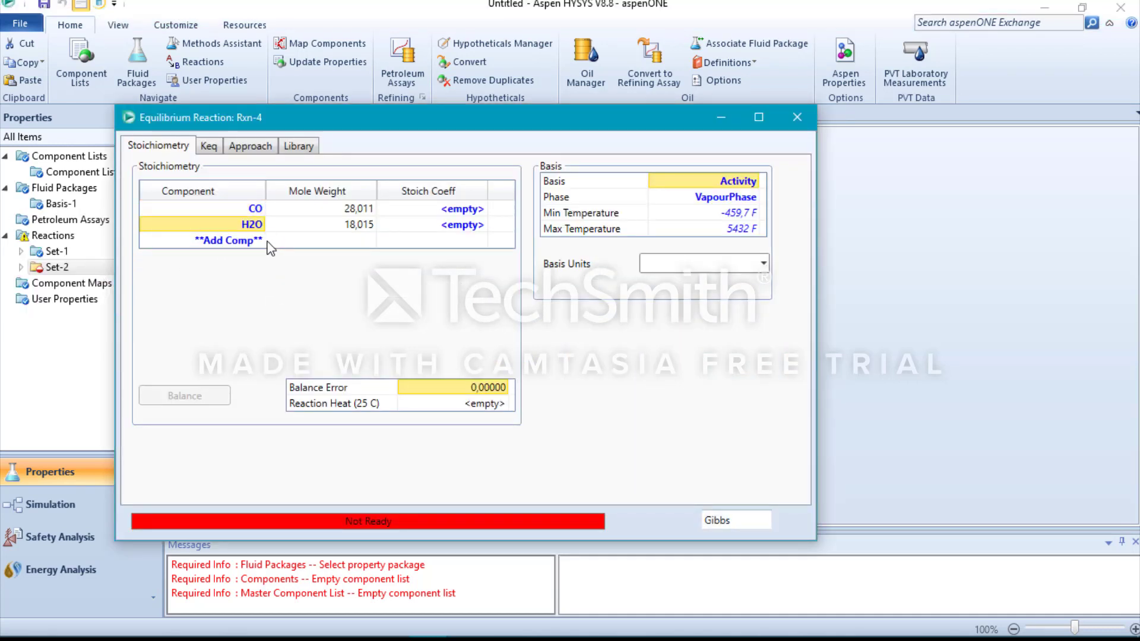
pyautogui.click(259, 239)
pyautogui.click(36, 280)
pyautogui.click(260, 256)
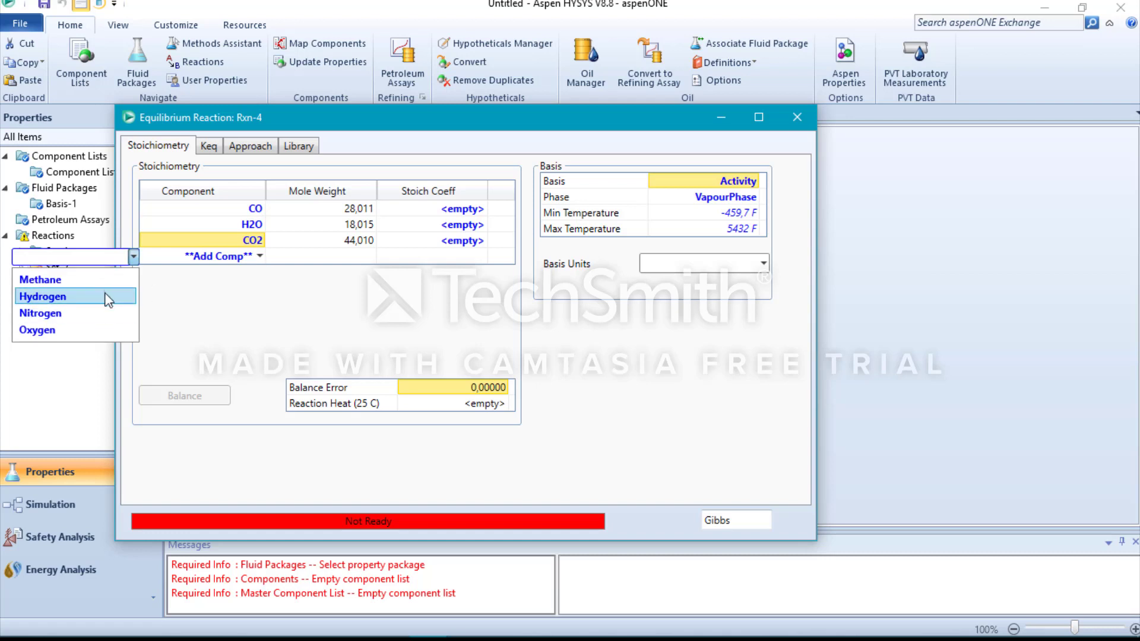
pyautogui.click(110, 295)
# Set the Rxn-4 stoichiometric coefficients to -1 for CO, -1 for H2O, 1 for CO2 and 1 for Hydrogen, closing the reaction
pyautogui.click(451, 209)
pyautogui.write('-1')
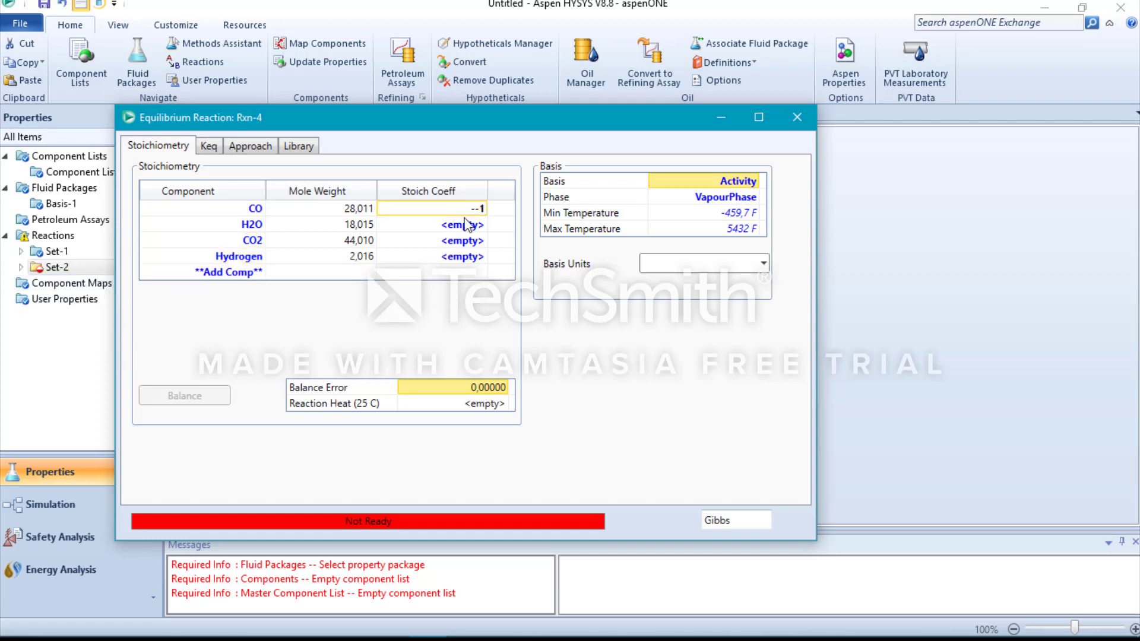
pyautogui.press('Return')
pyautogui.write('-1')
pyautogui.press('Return')
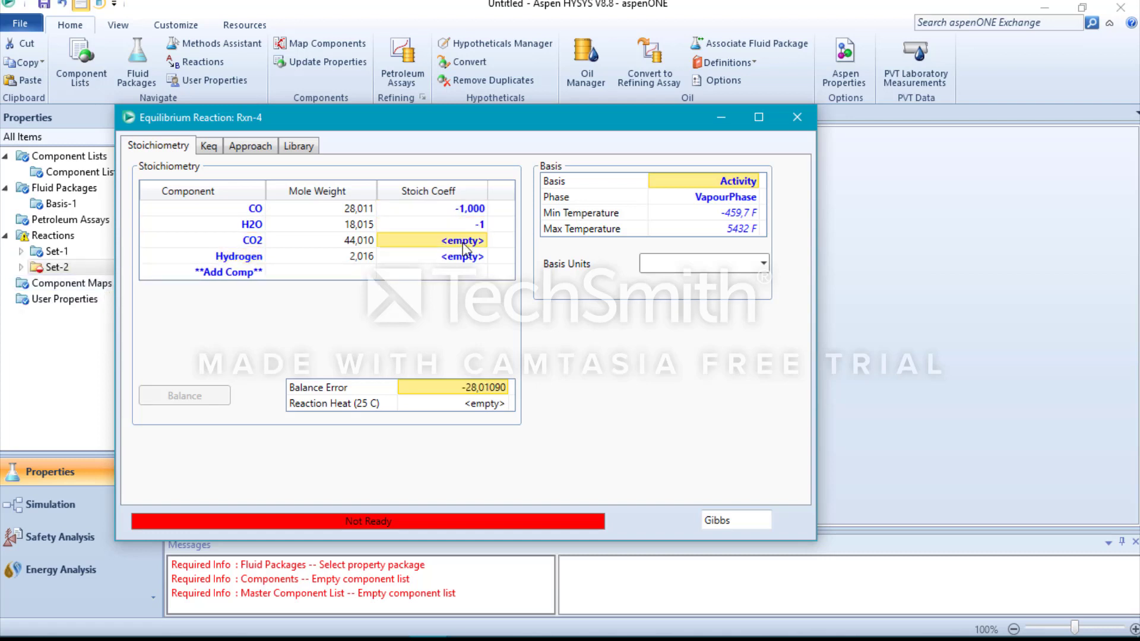
pyautogui.write('1')
pyautogui.press('Return')
pyautogui.write('1')
pyautogui.press('Return')
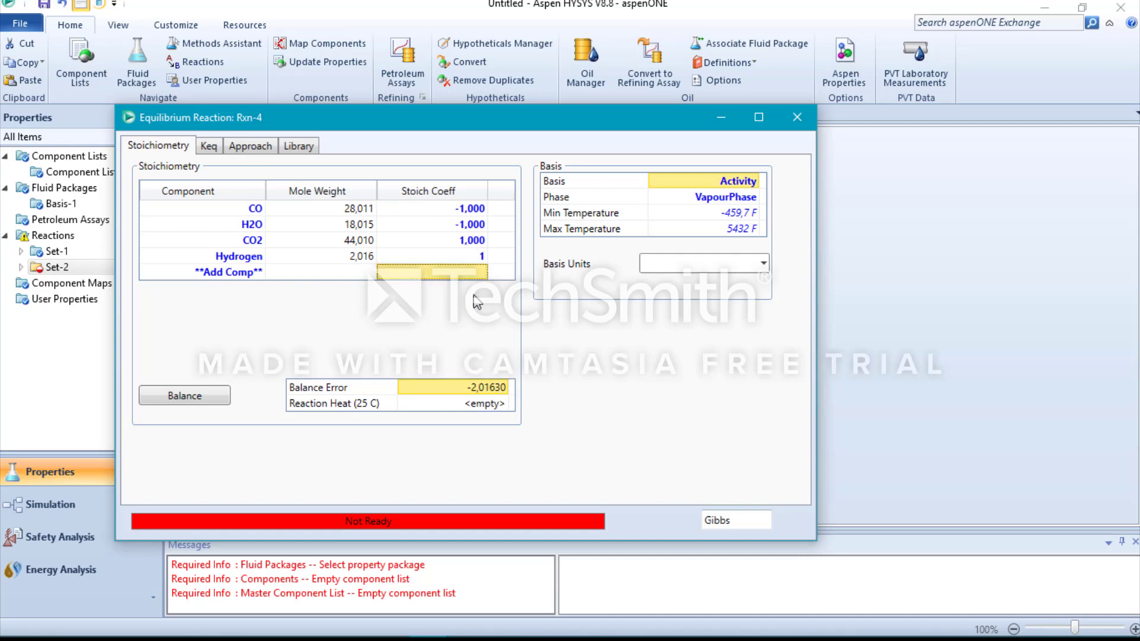
pyautogui.click(796, 117)
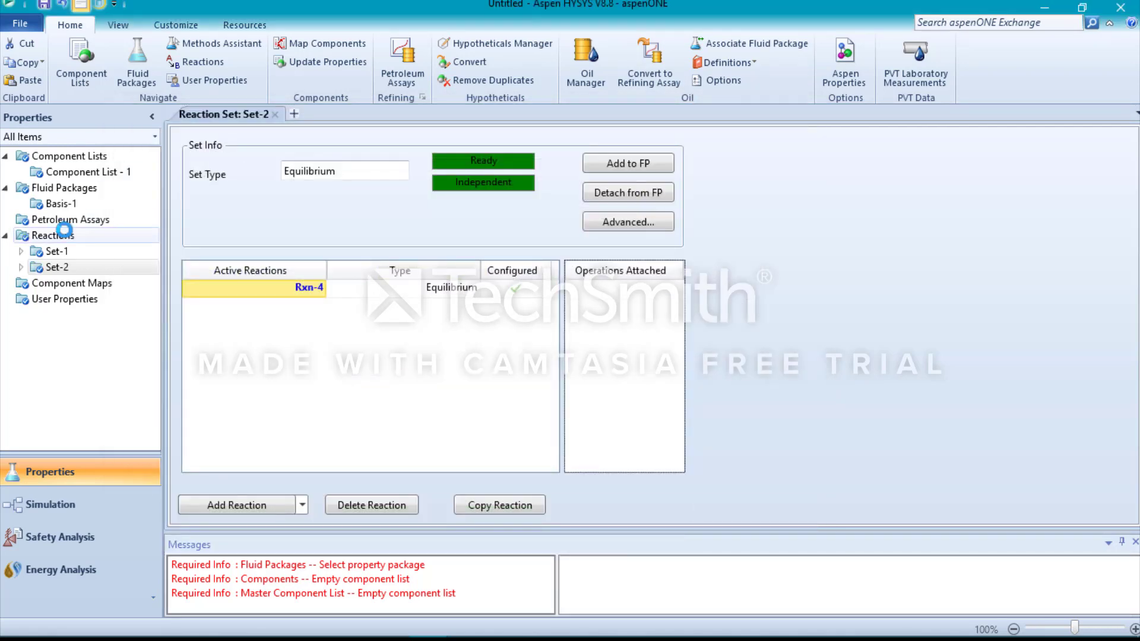
# Create another reaction set and rename it Reformador
pyautogui.click(56, 235)
pyautogui.click(274, 457)
pyautogui.click(240, 482)
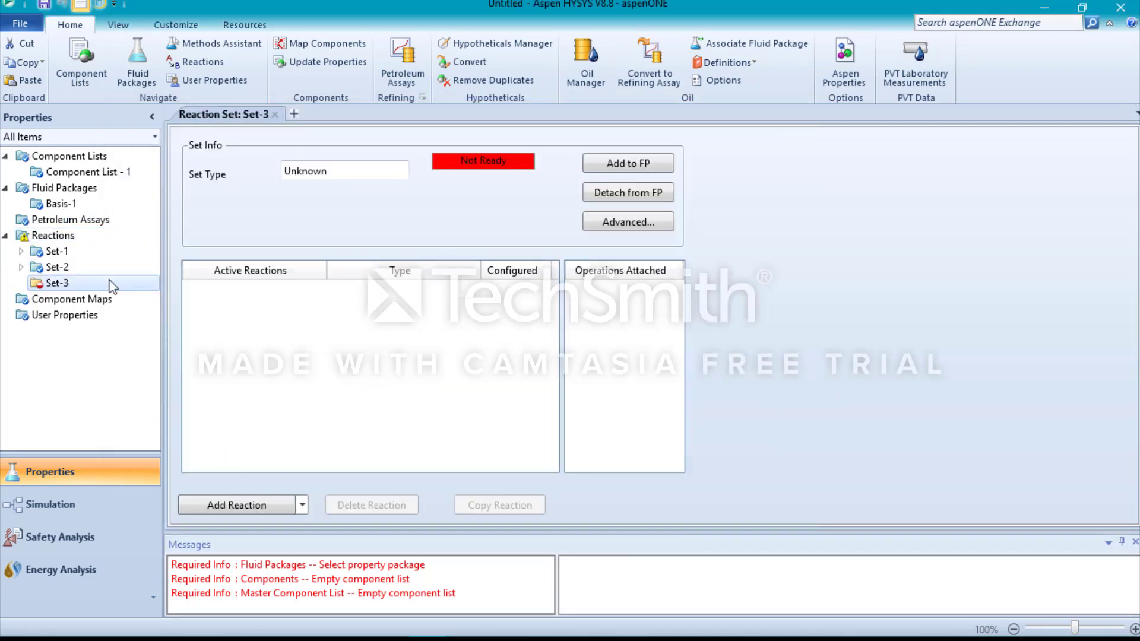
pyautogui.rightClick(109, 281)
pyautogui.click(158, 342)
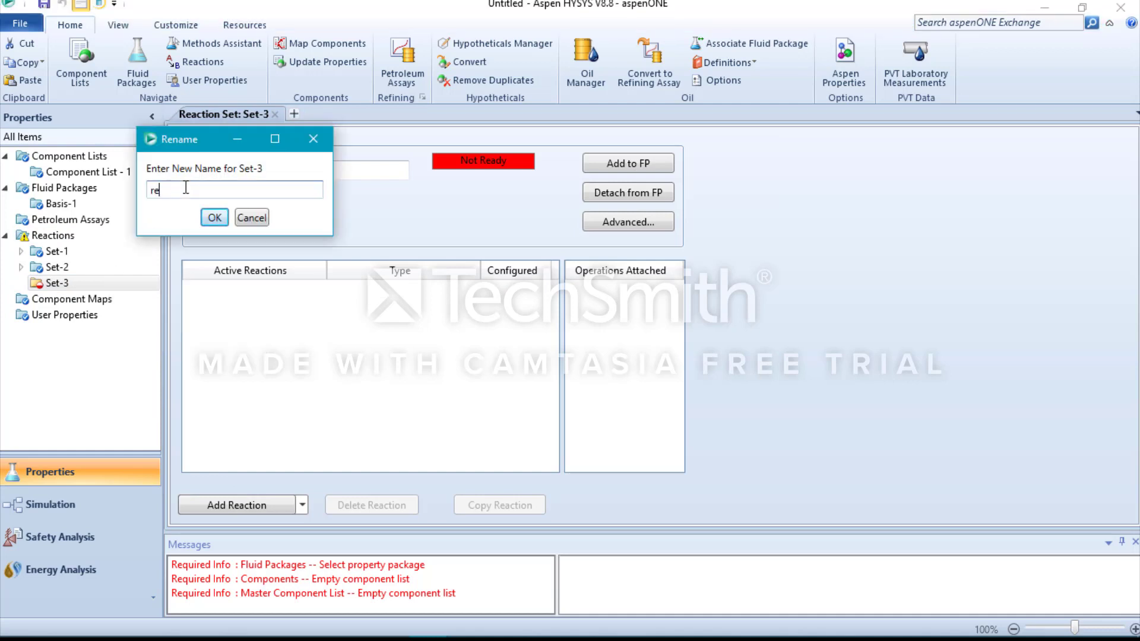
pyautogui.write('Reformador')
pyautogui.click(209, 219)
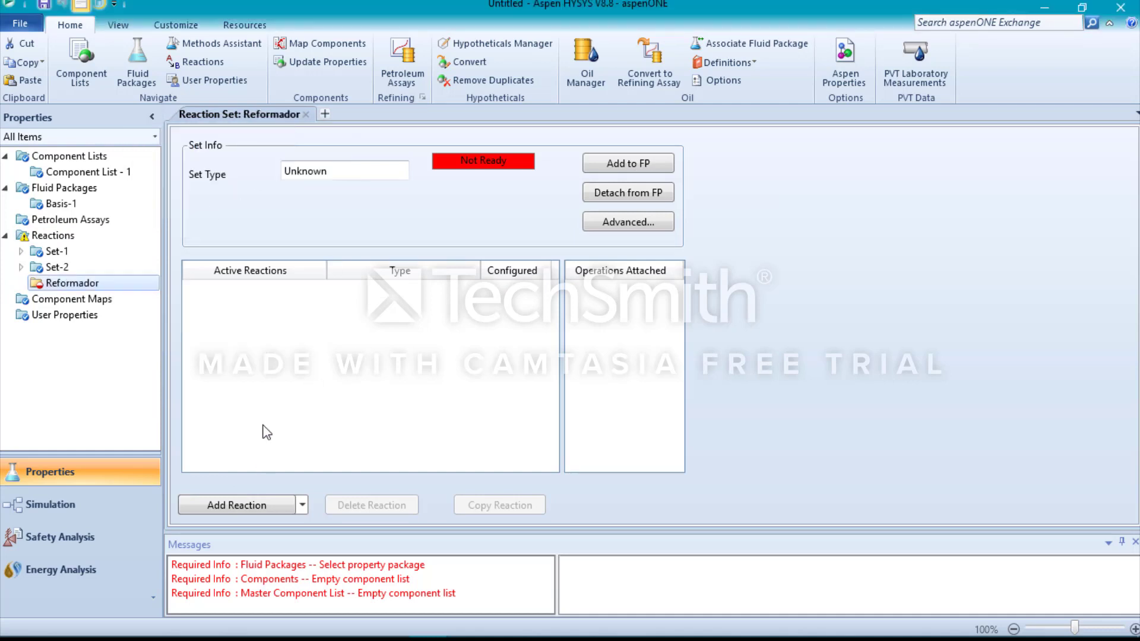
# Attach the Reformador set to the fluid package and add the existing reactions Rxn-1 and Rxn-2 to it
pyautogui.click(628, 163)
pyautogui.doubleClick(466, 214)
pyautogui.click(302, 505)
pyautogui.click(225, 544)
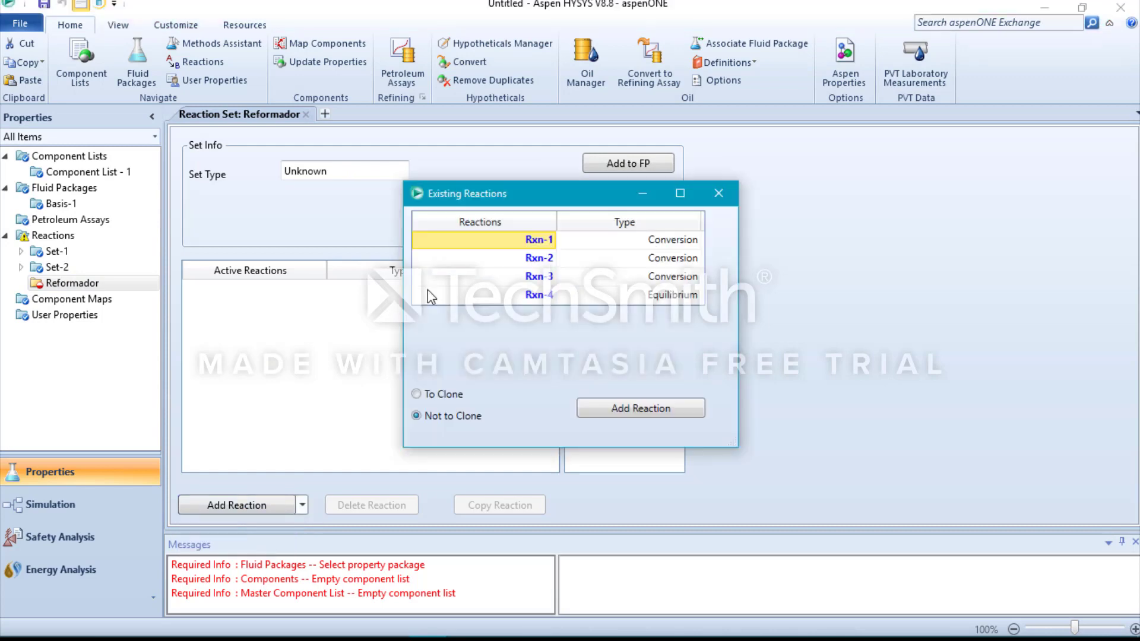
pyautogui.click(621, 409)
pyautogui.click(538, 258)
pyautogui.click(614, 408)
pyautogui.click(719, 193)
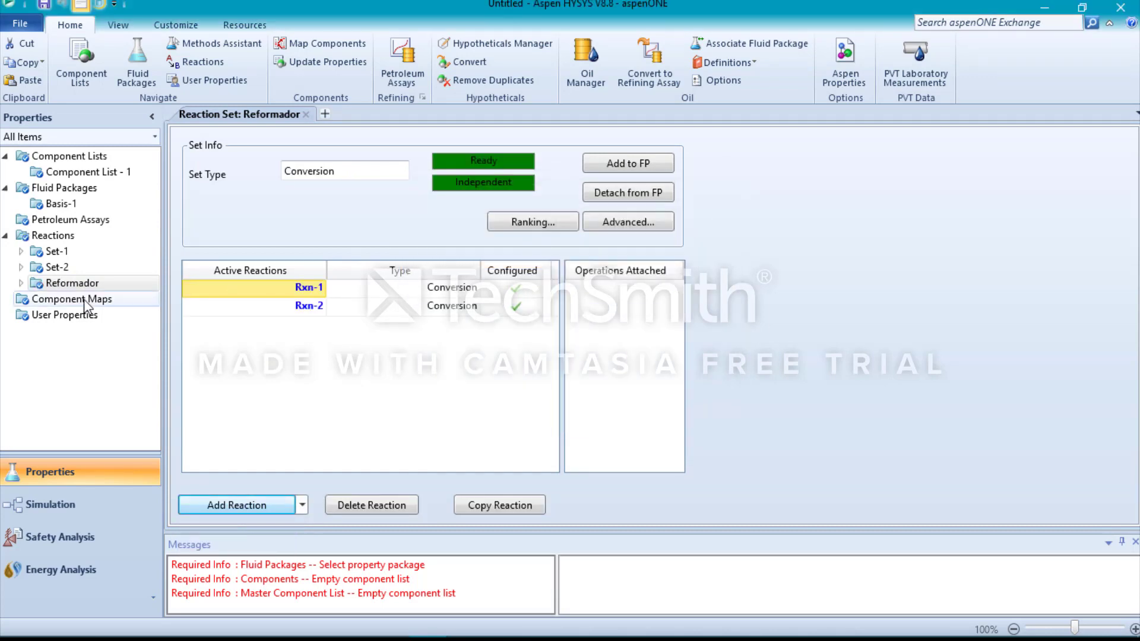
# Create another reaction set and rename it Combustor
pyautogui.click(82, 236)
pyautogui.click(272, 455)
pyautogui.click(225, 475)
pyautogui.rightClick(98, 300)
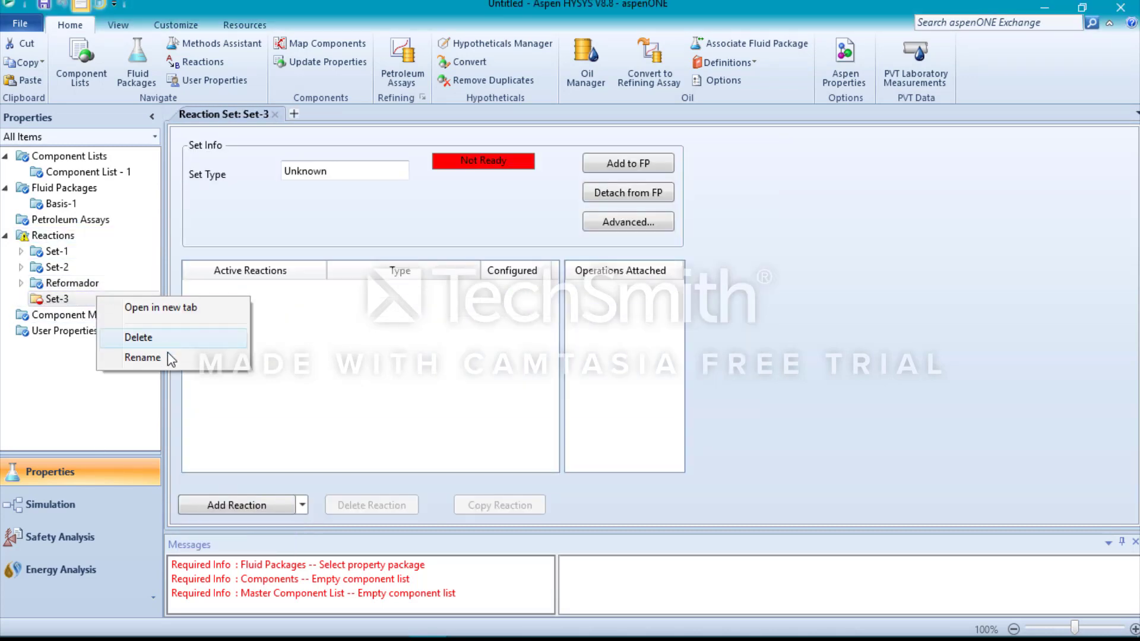
pyautogui.click(169, 356)
pyautogui.write('Combusto')
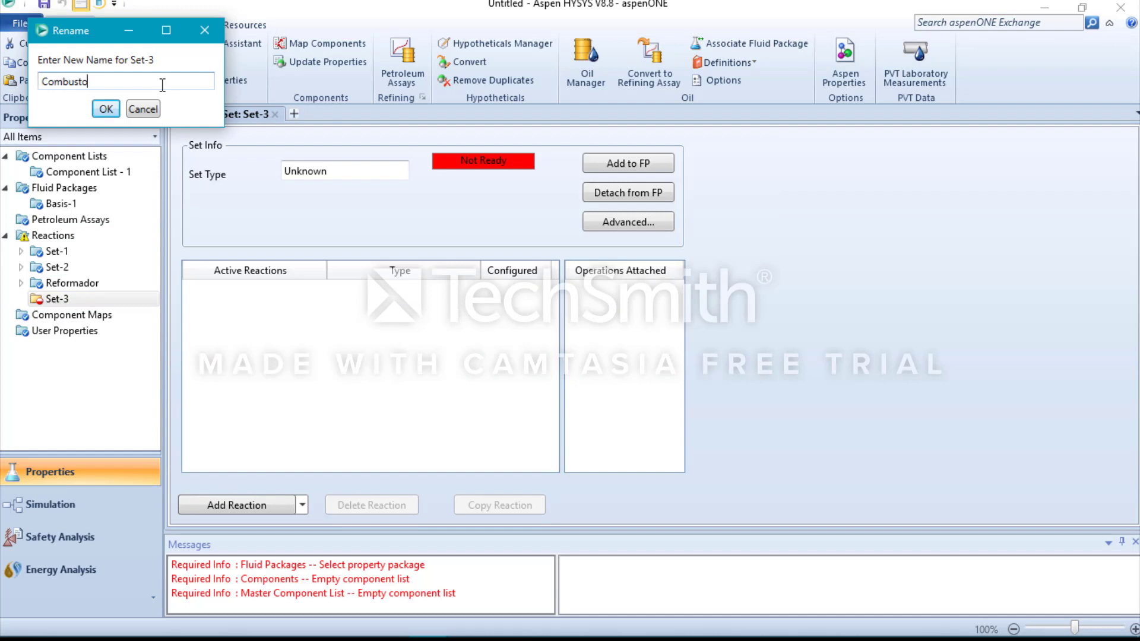
pyautogui.write('r')
pyautogui.press('Return')
# Attach the Combustor set to the fluid package and add the existing reactions Rxn-1, Rxn-2 and Rxn-3 to it
pyautogui.click(628, 163)
pyautogui.click(504, 433)
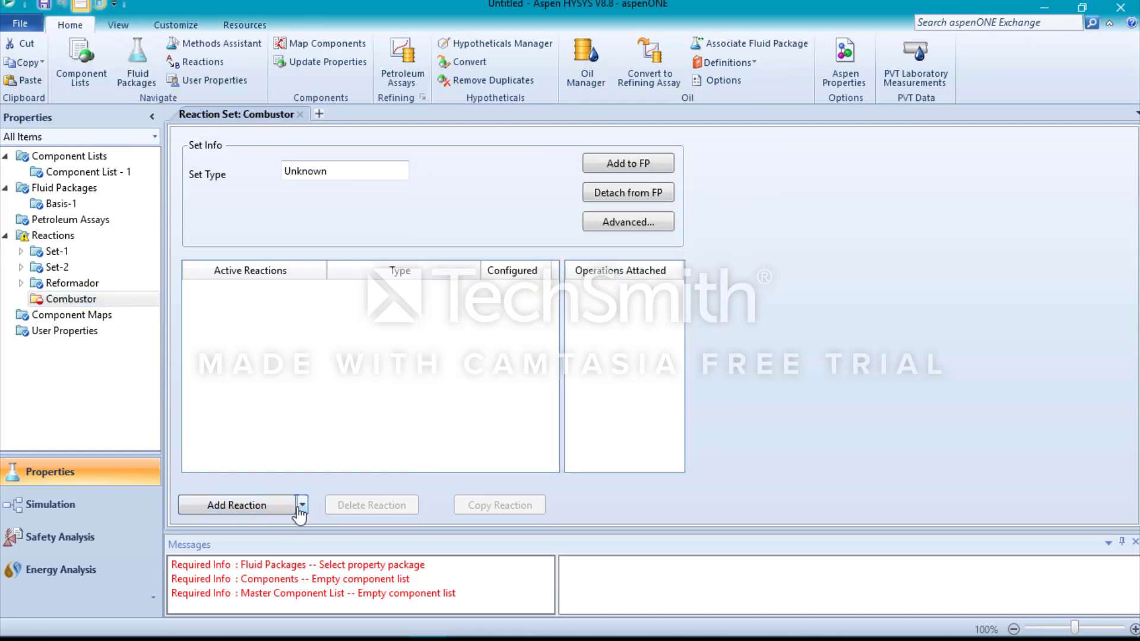
pyautogui.click(301, 508)
pyautogui.click(261, 525)
pyautogui.click(654, 190)
pyautogui.click(301, 508)
pyautogui.click(261, 543)
pyautogui.click(647, 404)
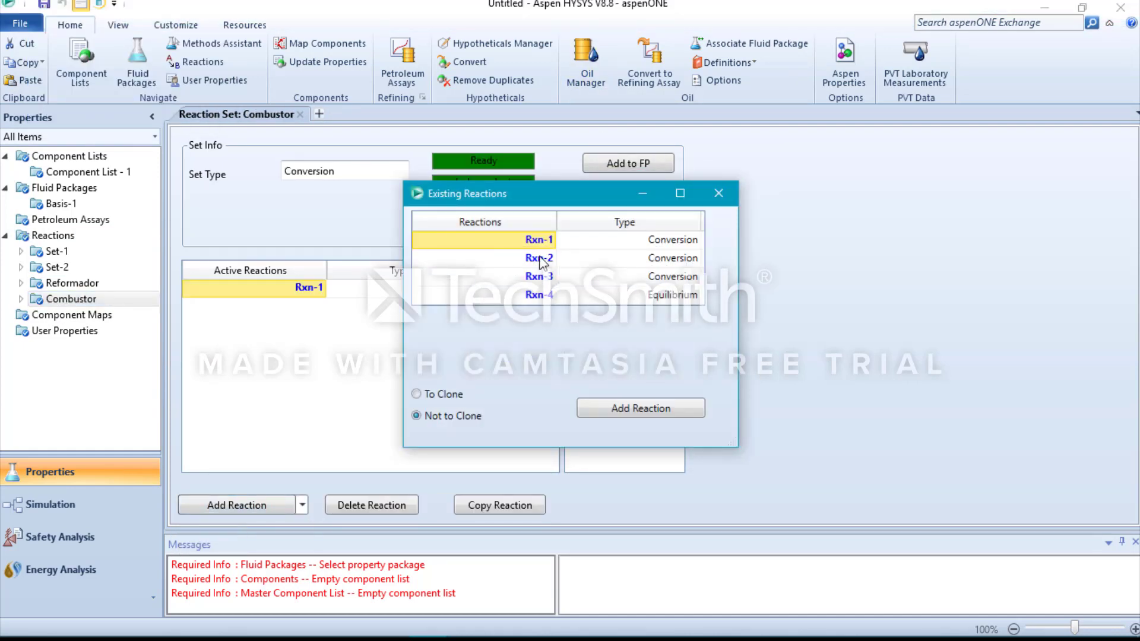
pyautogui.doubleClick(542, 259)
pyautogui.doubleClick(539, 276)
pyautogui.click(718, 193)
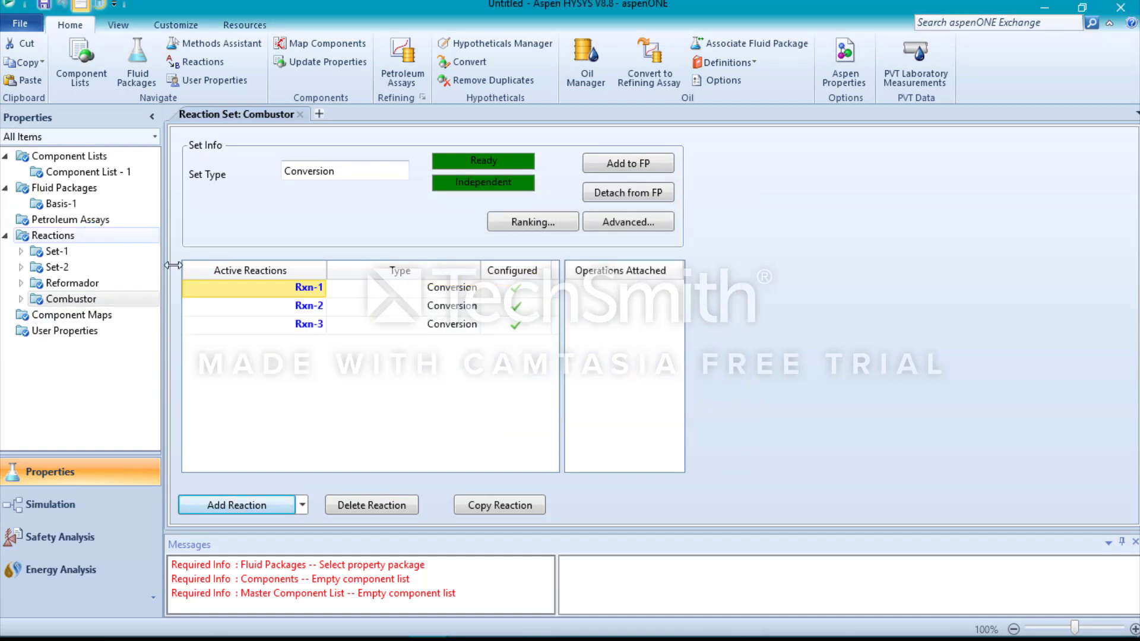
# Create another reaction set and rename it Equilibrio
pyautogui.click(60, 236)
pyautogui.click(275, 460)
pyautogui.click(225, 481)
pyautogui.rightClick(89, 316)
pyautogui.click(133, 375)
pyautogui.click(155, 172)
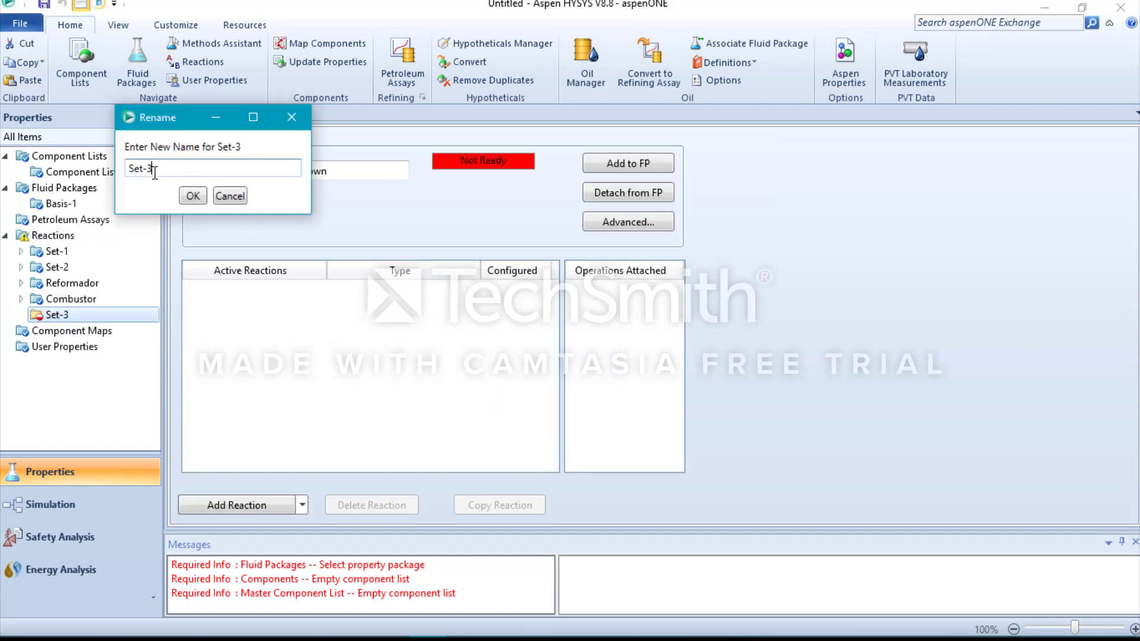
pyautogui.click(185, 189)
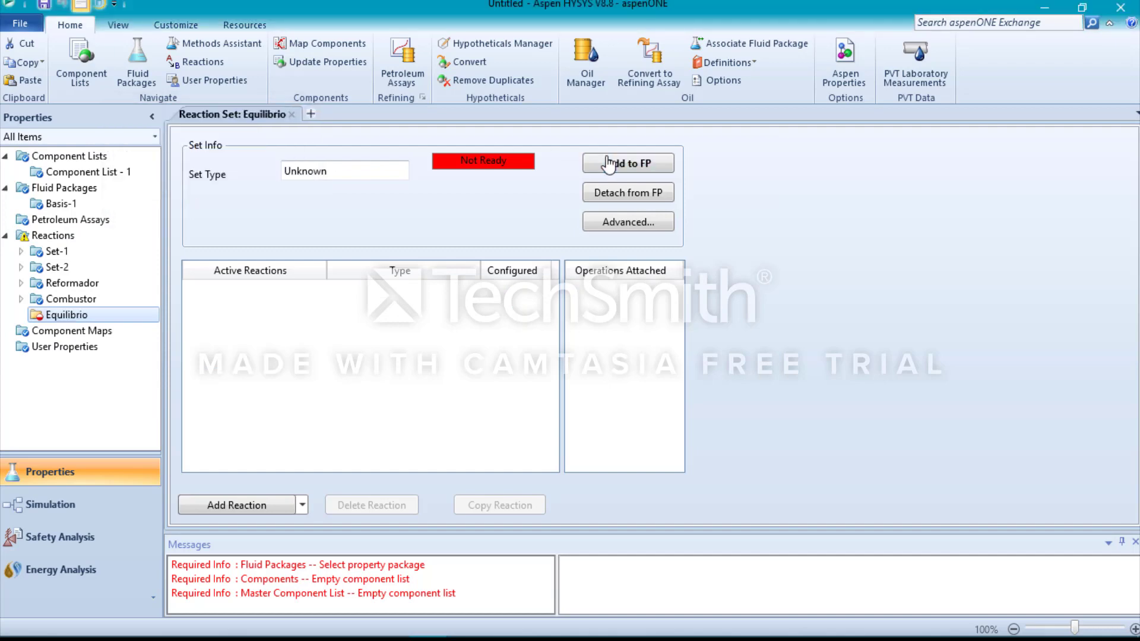
# Attach the Equilibrio set to the fluid package and add the existing equilibrium reaction Rxn-4 to it
pyautogui.click(609, 163)
pyautogui.click(556, 437)
pyautogui.click(277, 505)
pyautogui.click(654, 191)
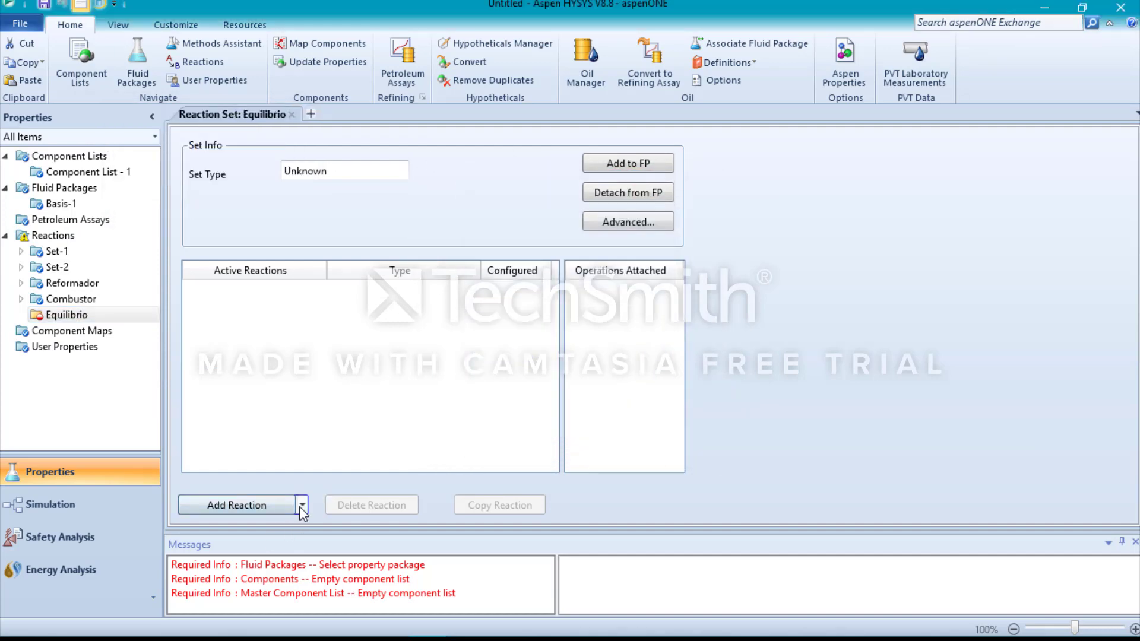
pyautogui.click(302, 506)
pyautogui.click(249, 541)
pyautogui.click(522, 296)
pyautogui.click(612, 414)
pyautogui.click(718, 193)
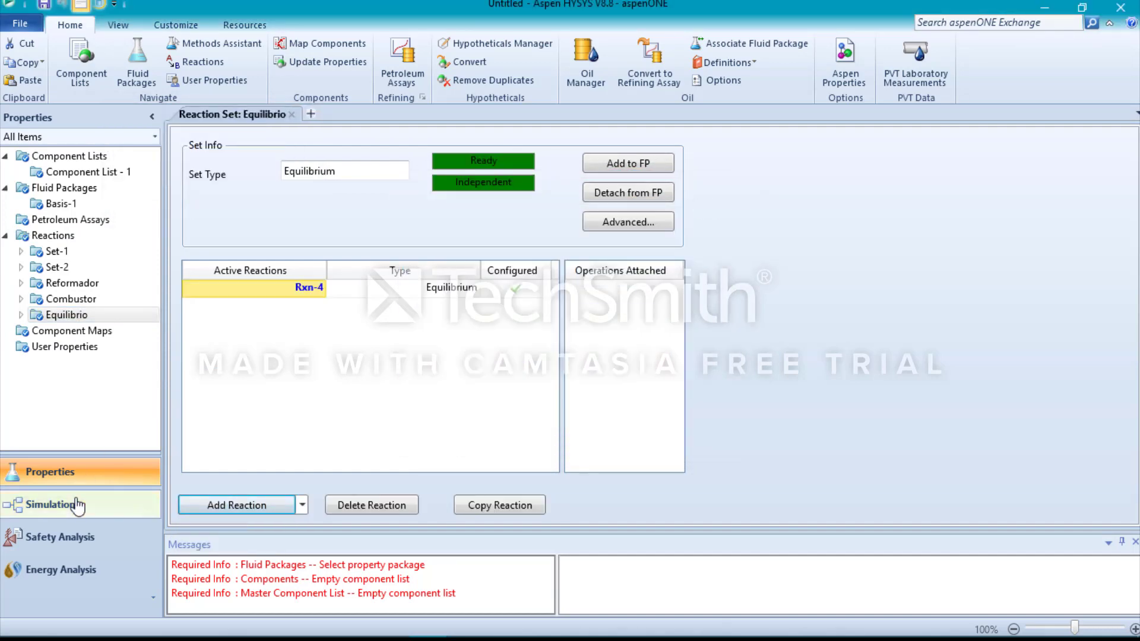
# Switch to the simulation environment and place a material stream named Gas natural on the flowsheet
pyautogui.click(68, 503)
pyautogui.click(50, 79)
pyautogui.click(315, 246)
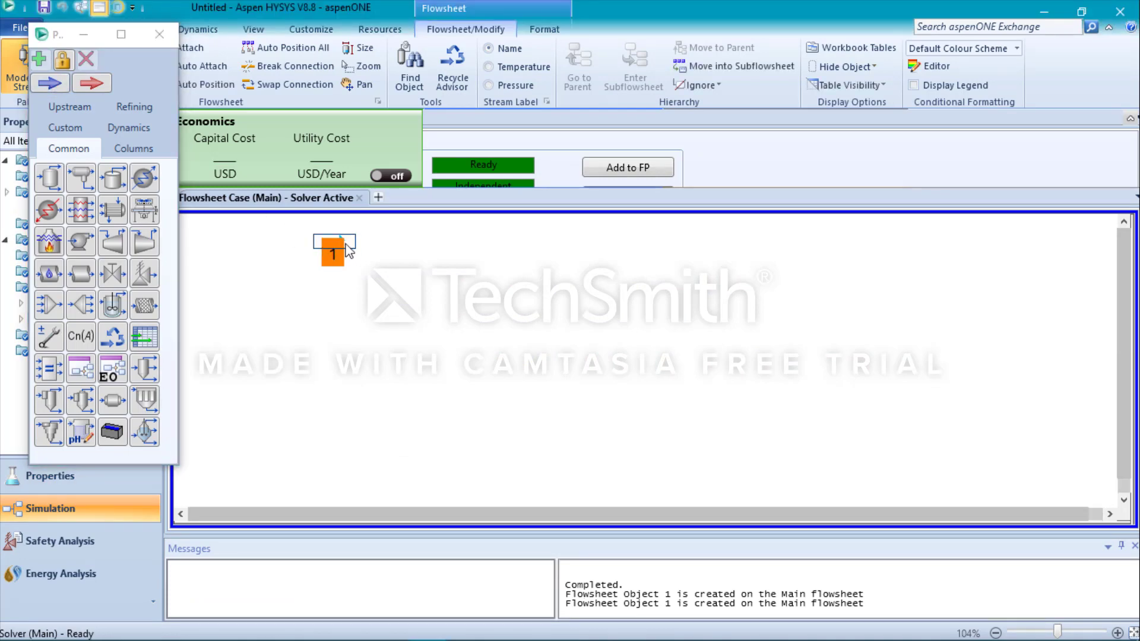
pyautogui.doubleClick(330, 246)
pyautogui.write('Gas natural')
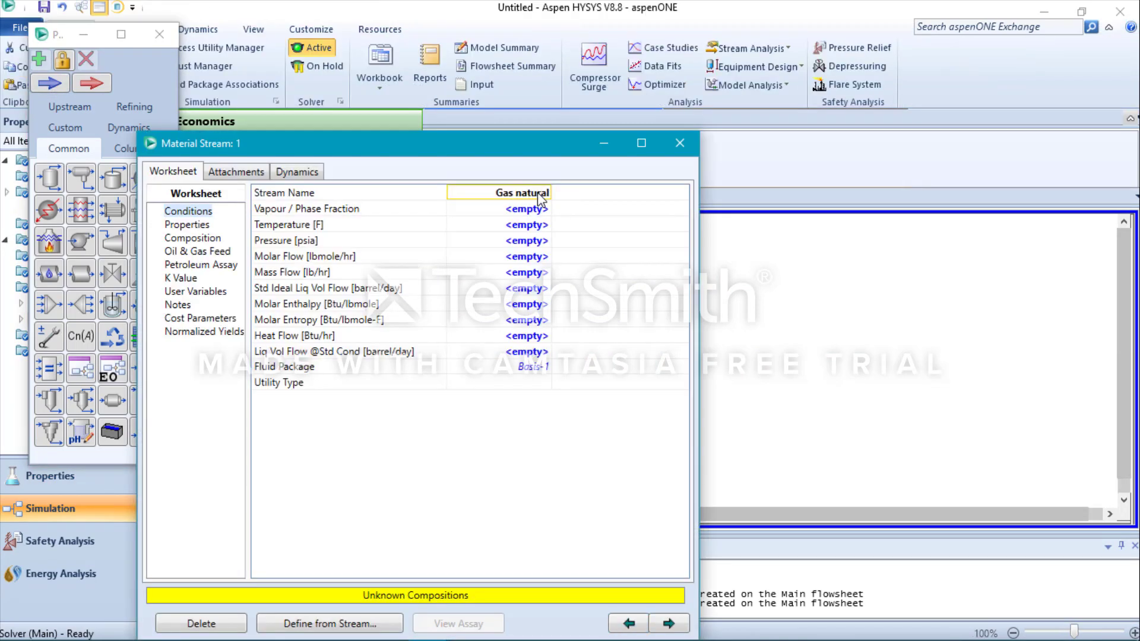
pyautogui.press('Return')
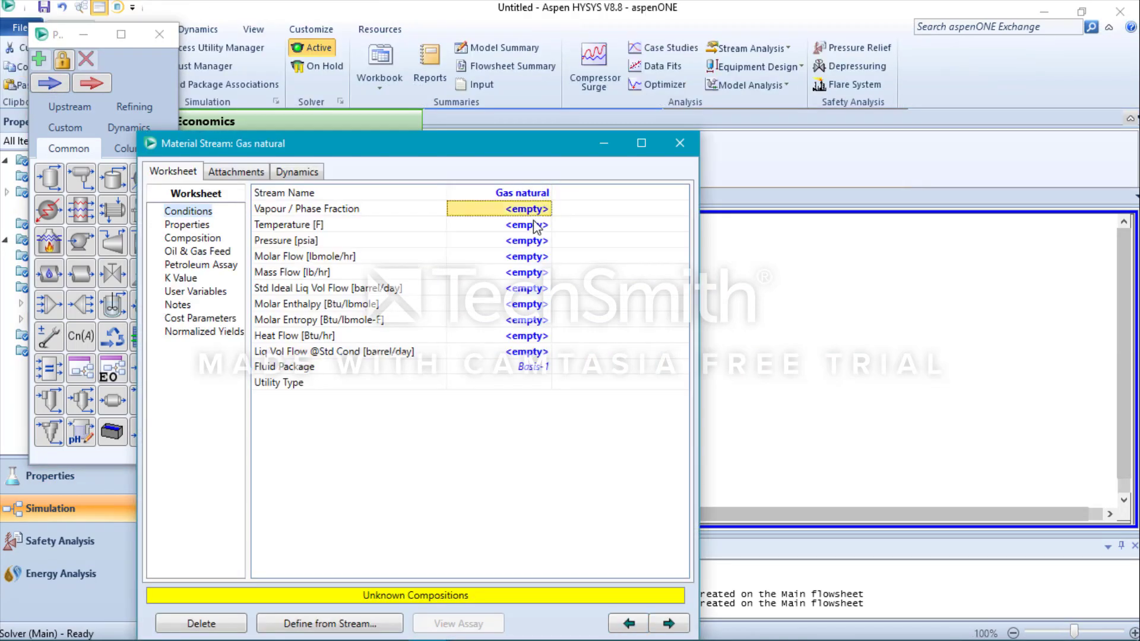
# Set the Gas natural stream to a temperature of 700 F, a pressure of 500 psia and a molar flow of 200 lbmole/hr
pyautogui.click(538, 226)
pyautogui.write('700')
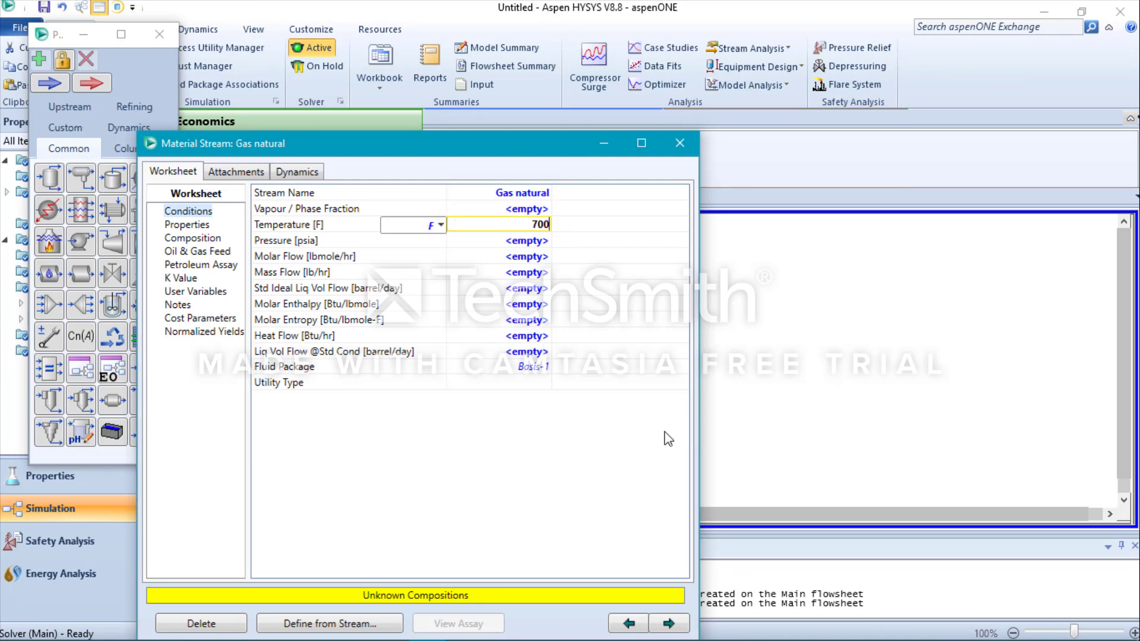
pyautogui.click(506, 252)
pyautogui.click(500, 244)
pyautogui.write('500')
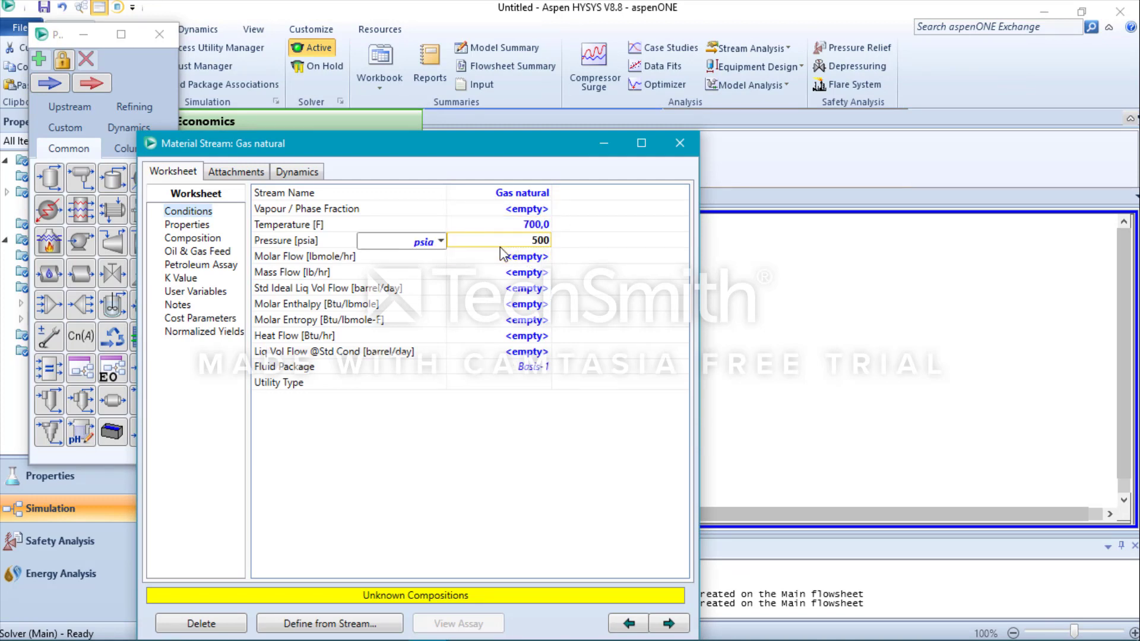
pyautogui.click(495, 256)
pyautogui.write('200')
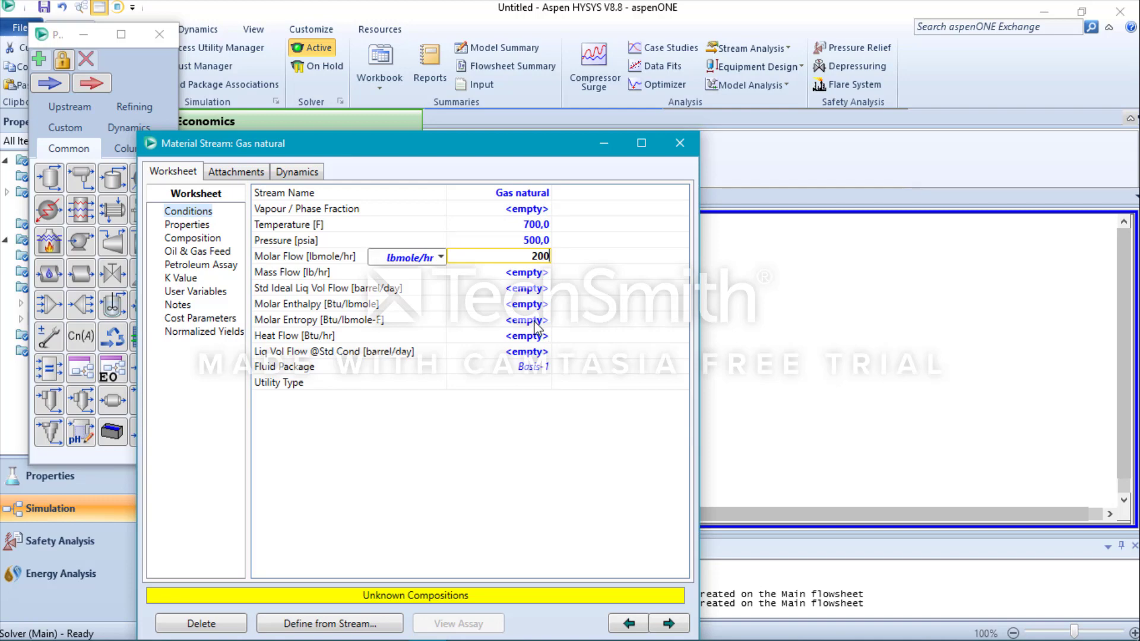
pyautogui.press('Return')
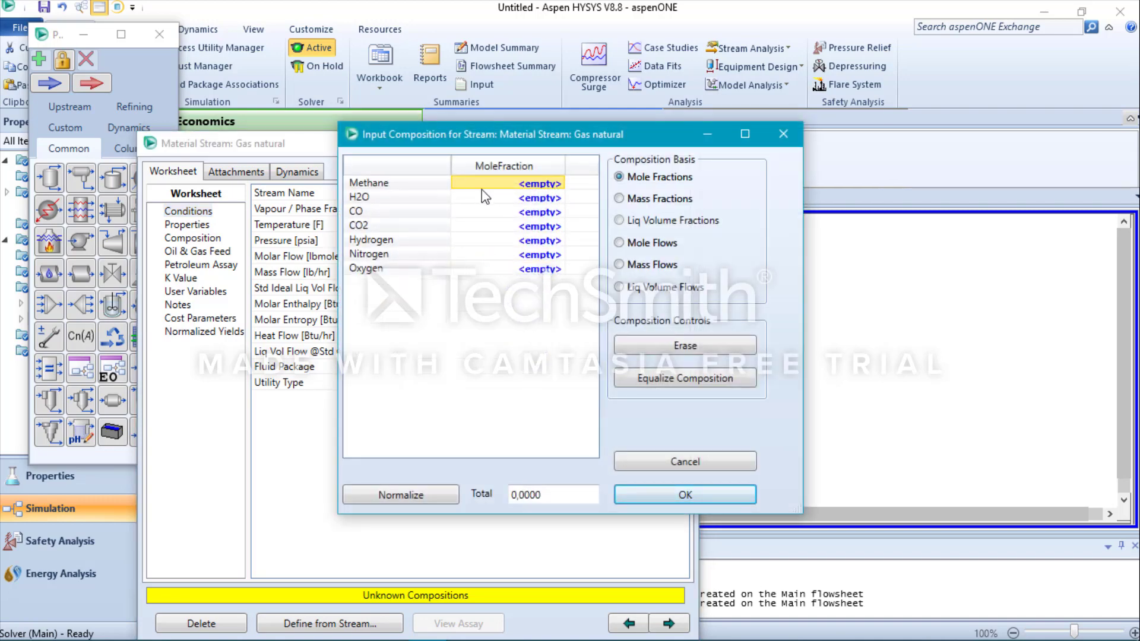
# Define the Gas natural composition with a Methane mole fraction of 1 and close the stream
pyautogui.write('1')
pyautogui.press('Return')
pyautogui.click(656, 495)
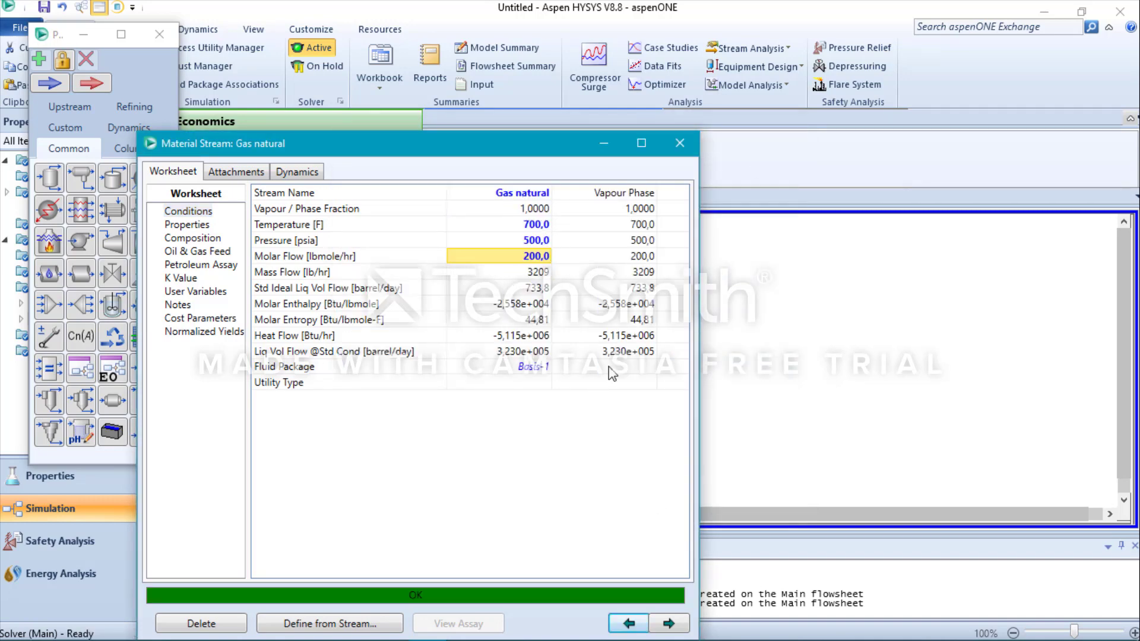
pyautogui.click(679, 144)
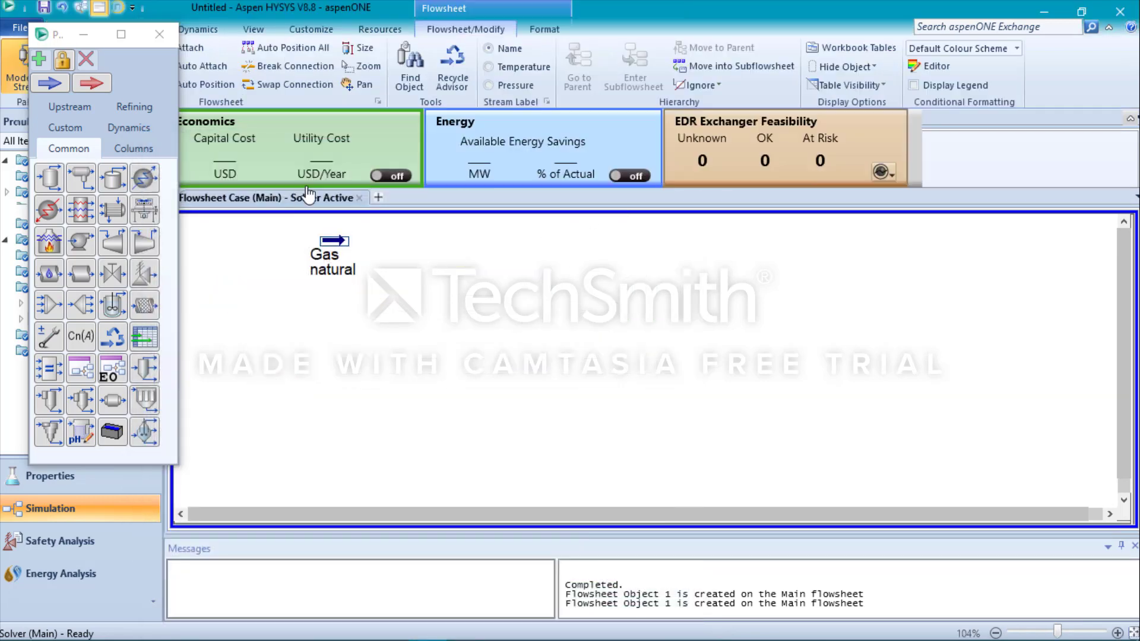
# Place a second material stream below Gas natural and name it Vapor reformador
pyautogui.click(50, 82)
pyautogui.click(315, 323)
pyautogui.doubleClick(326, 316)
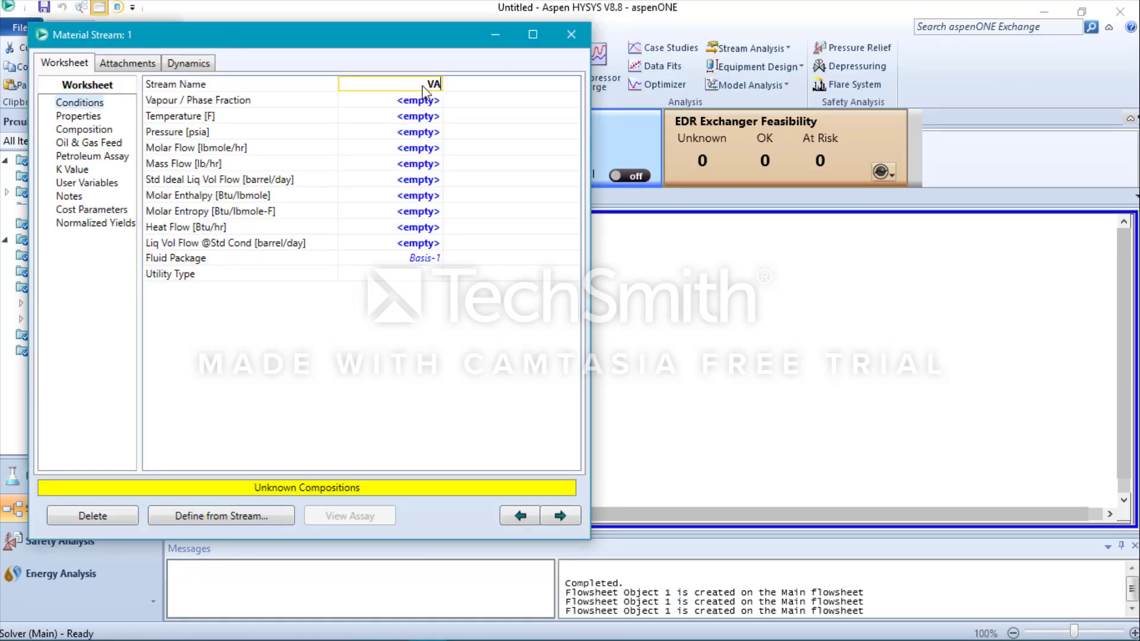
pyautogui.write('Vapor reformador')
# Set the Vapor reformador stream to 475 F and 520 lbmole/hr with an H2O mole fraction of 1
pyautogui.click(354, 116)
pyautogui.write('475')
pyautogui.click(417, 153)
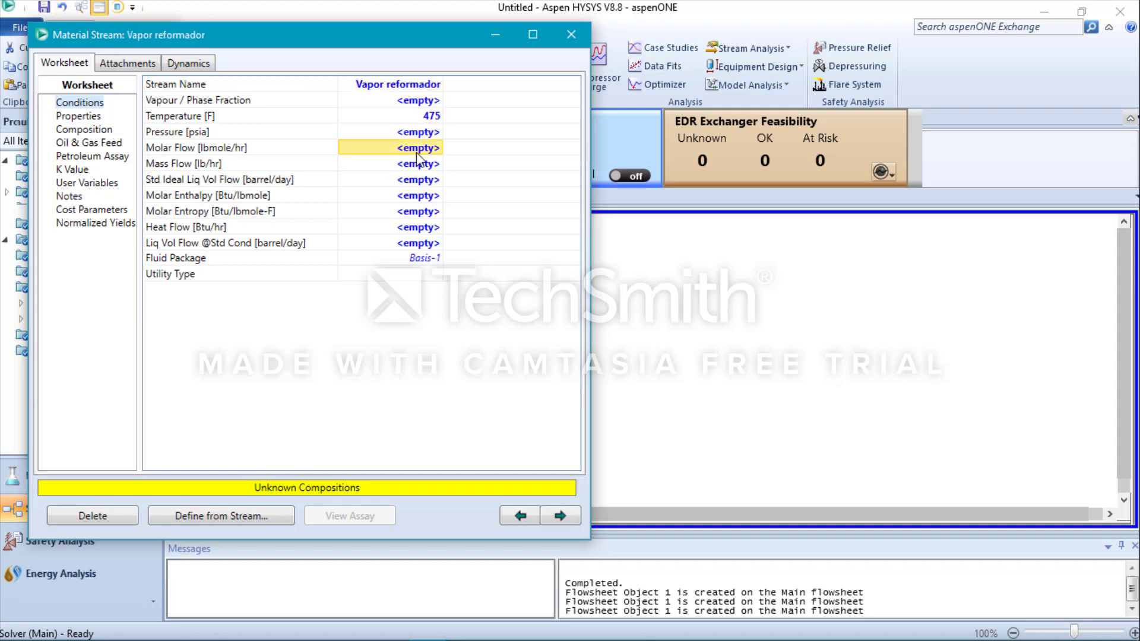
pyautogui.write('20')
pyautogui.press('Return')
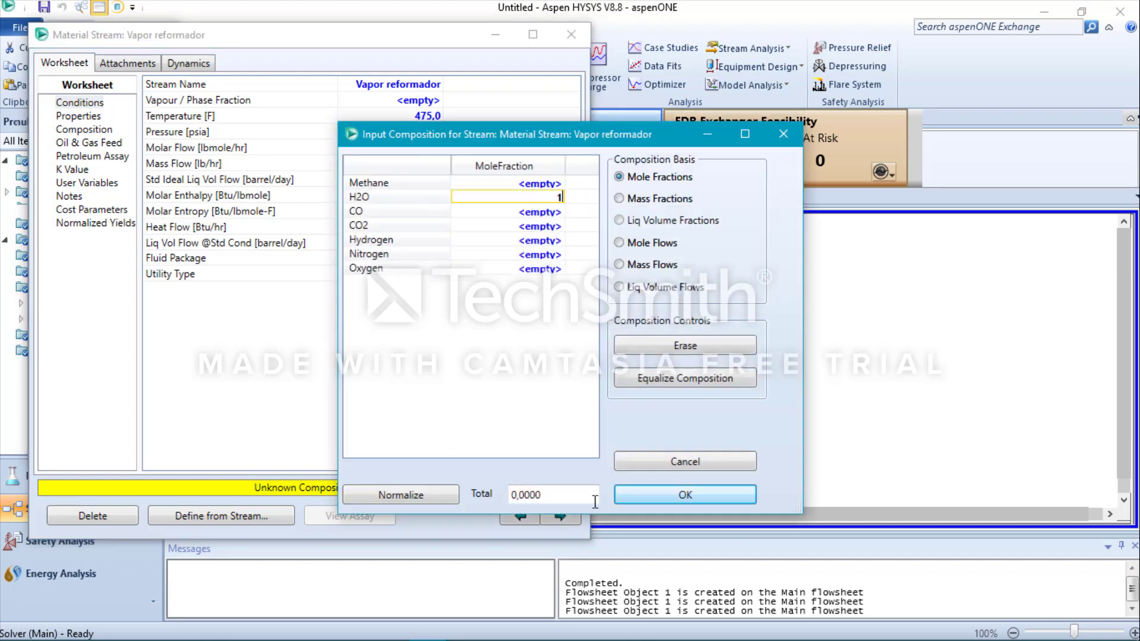
pyautogui.click(659, 495)
pyautogui.click(571, 35)
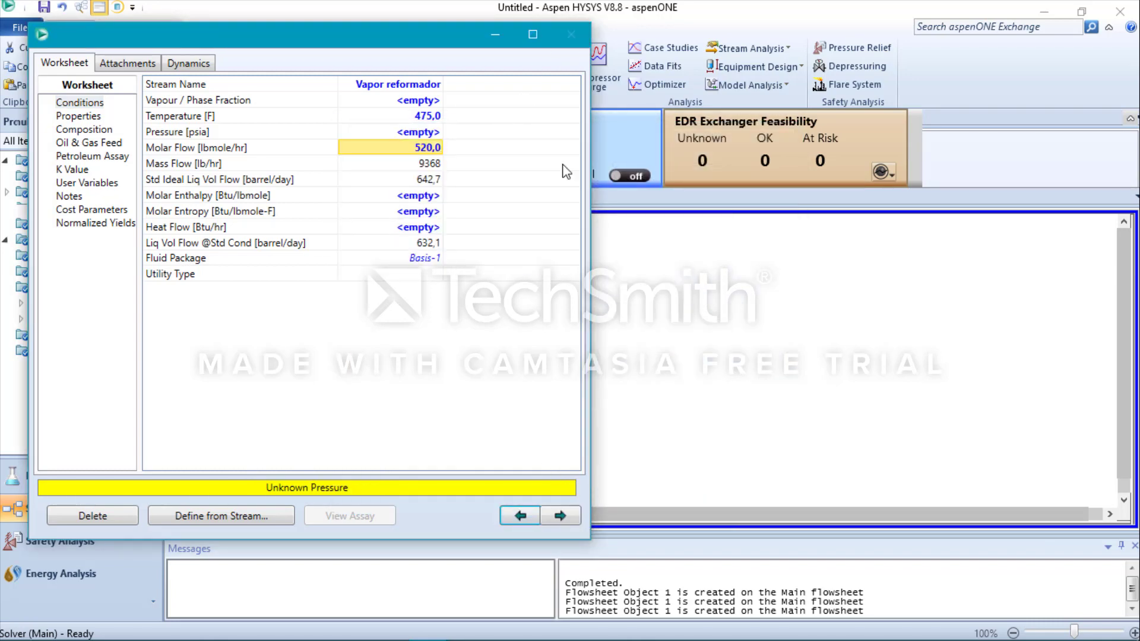
# Place a third material stream on the flowsheet and name it Aire
pyautogui.click(49, 85)
pyautogui.click(532, 244)
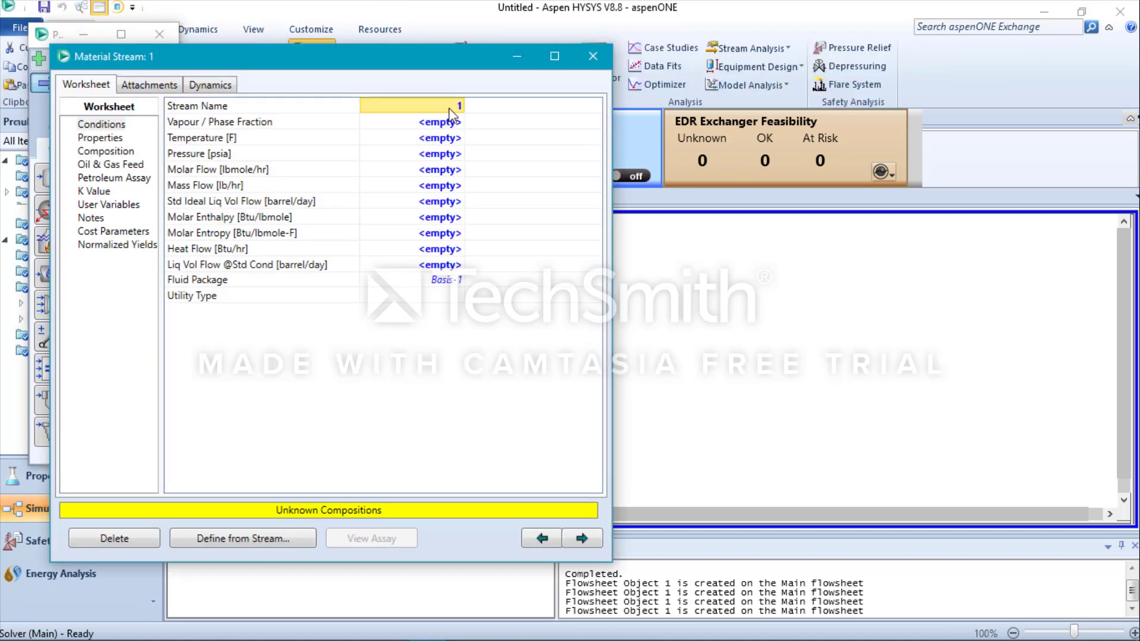
pyautogui.write('Aire')
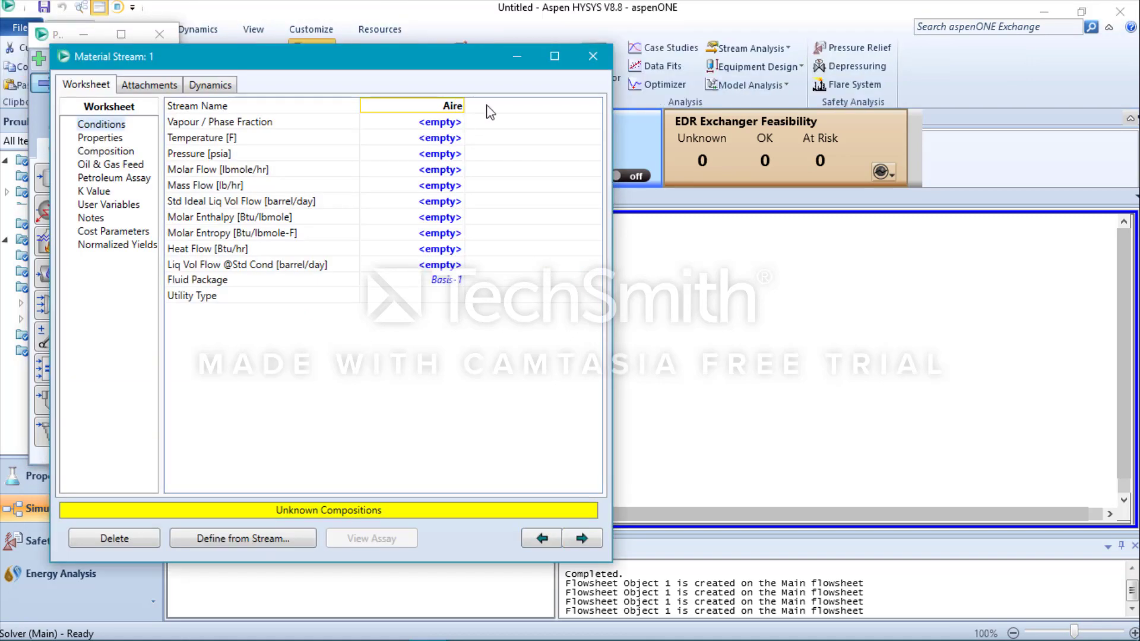
# Set the Aire stream to a temperature of 60 F and a molar flow of 200 lbmole/hr
pyautogui.click(448, 139)
pyautogui.write('60')
pyautogui.click(437, 171)
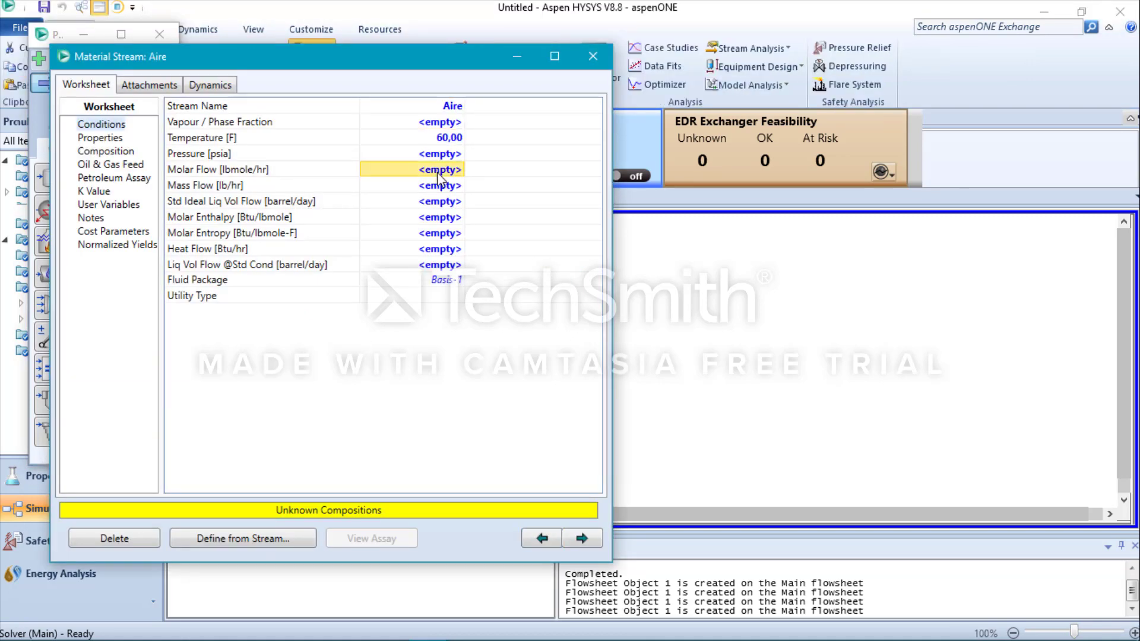
pyautogui.write('200')
pyautogui.press('Return')
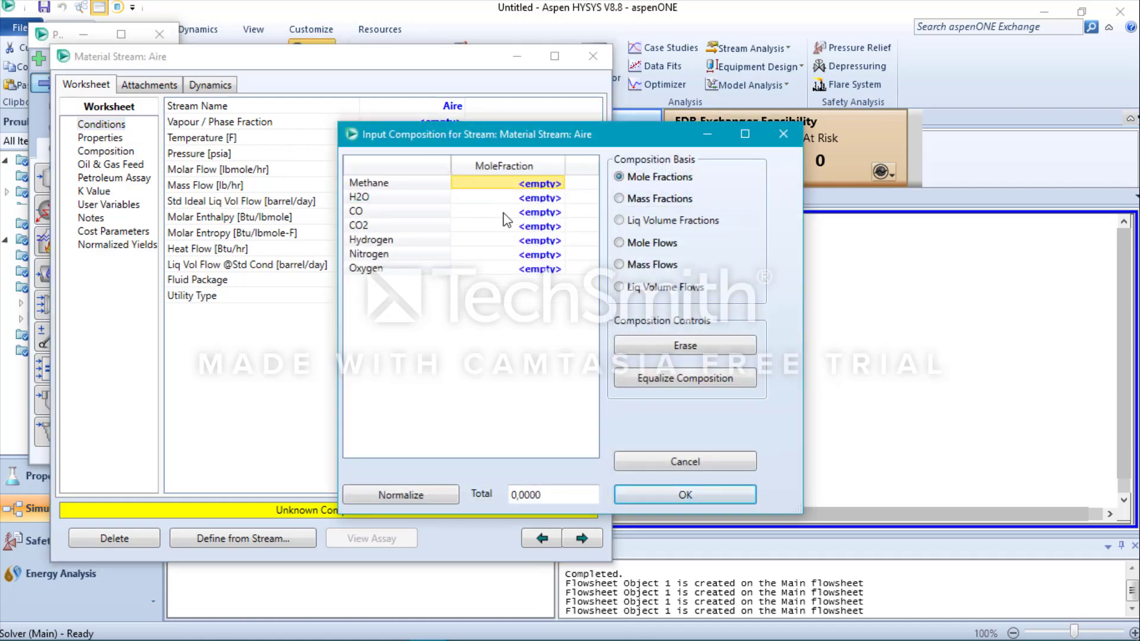
# Set the Aire stream composition to mole fractions of 0.79 Nitrogen and 0.21 Oxygen
pyautogui.click(547, 255)
pyautogui.write('0.79')
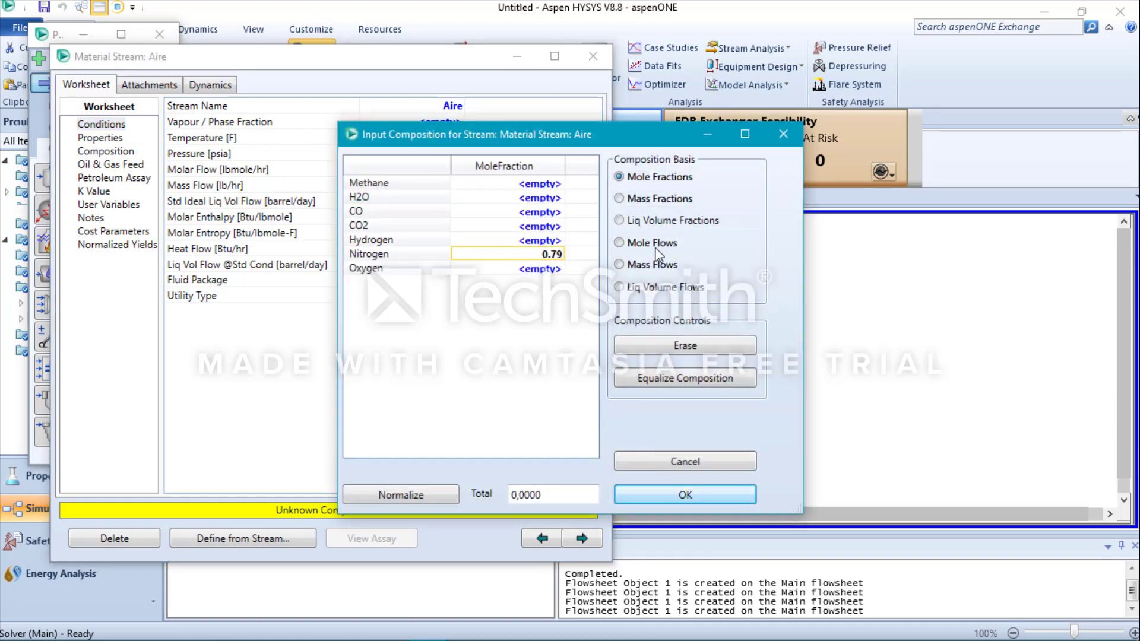
pyautogui.click(543, 271)
pyautogui.write('0')
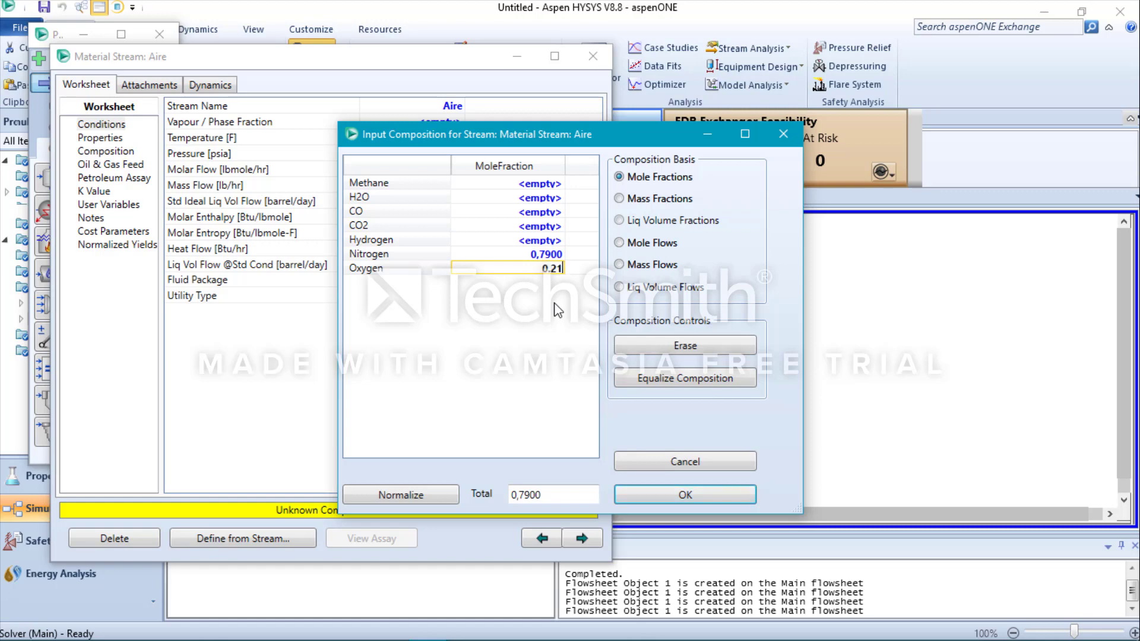
pyautogui.write('.21')
pyautogui.press('Return')
pyautogui.click(685, 495)
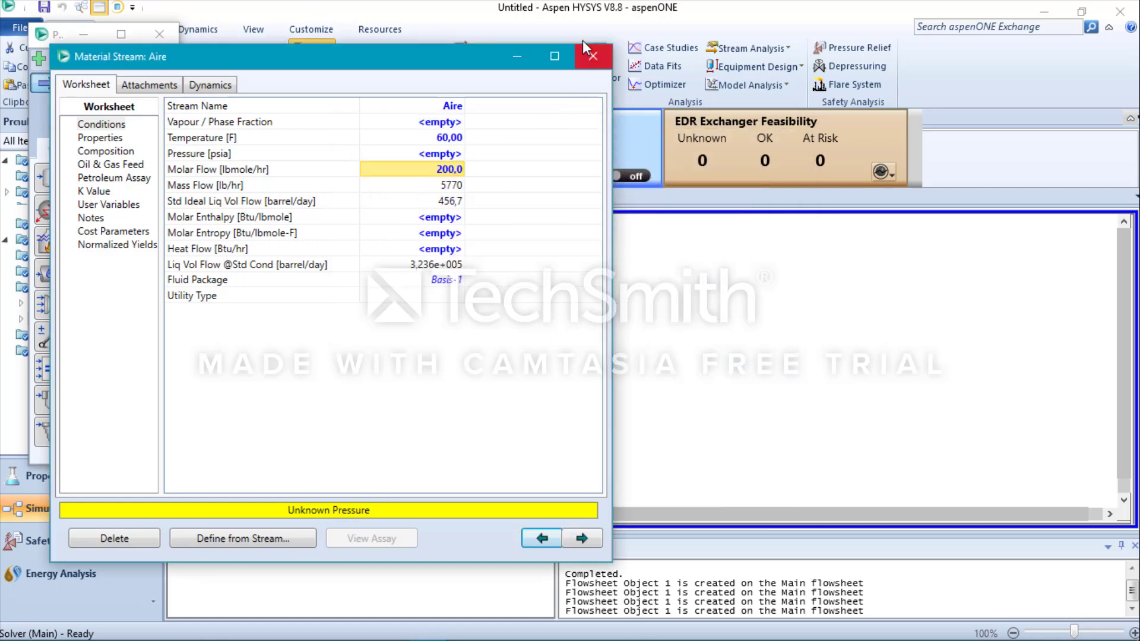
pyautogui.click(587, 58)
# Place a fourth material stream below Aire and name it Vapor Combustor
pyautogui.click(52, 83)
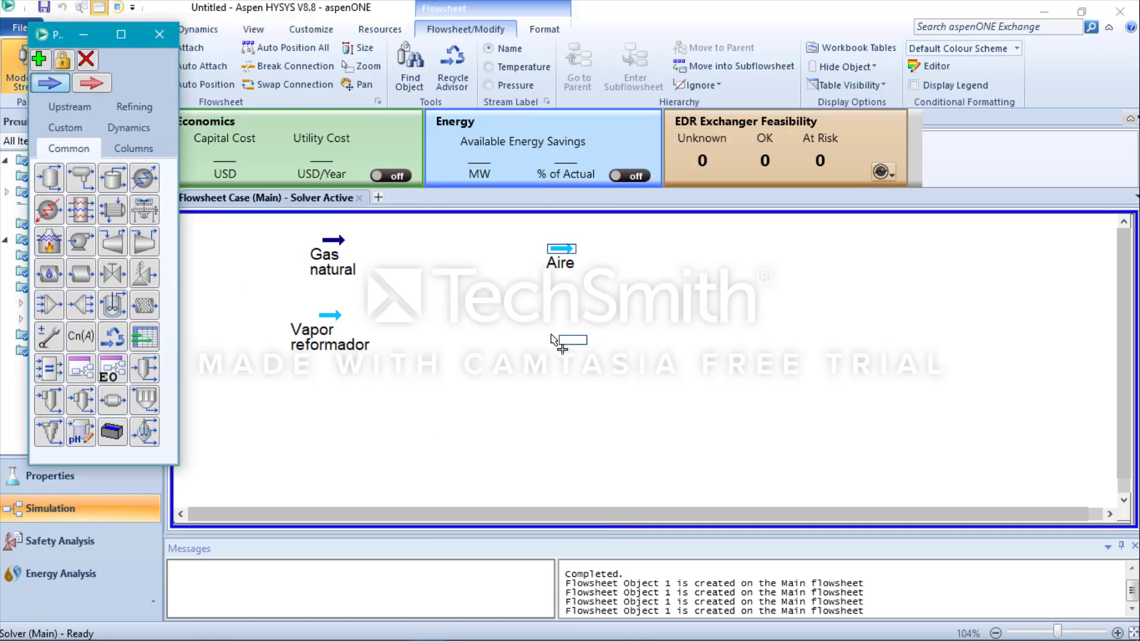
pyautogui.click(552, 339)
pyautogui.doubleClick(555, 334)
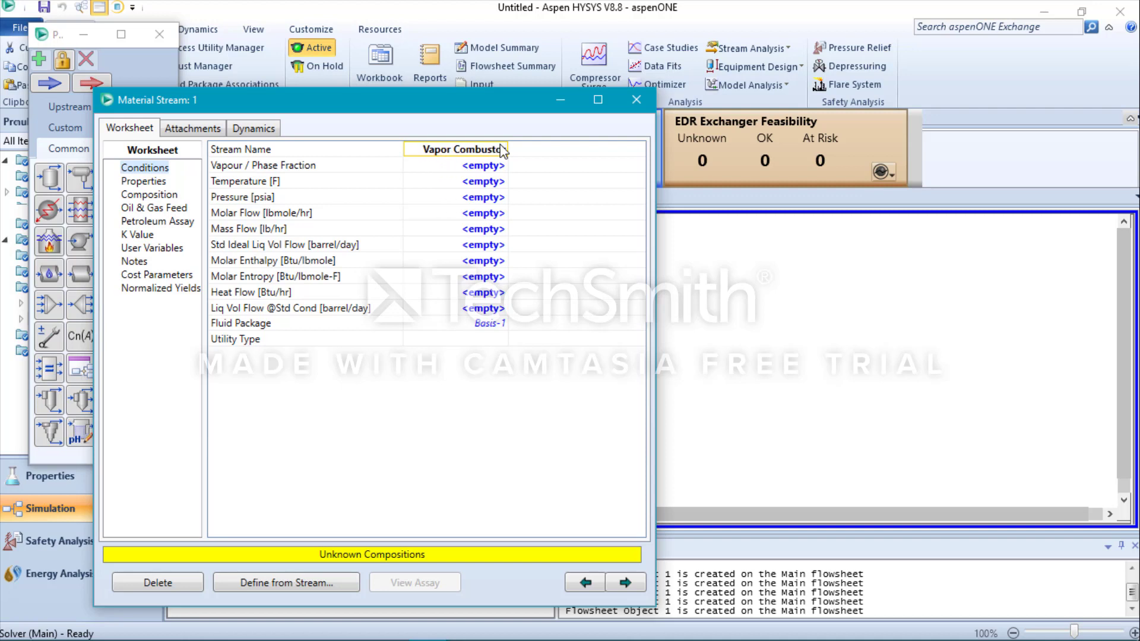
# Set the Vapor Combustor stream to a temperature of 475 F and a molar flow of 300 lbmole/hr
pyautogui.click(466, 181)
pyautogui.write('475')
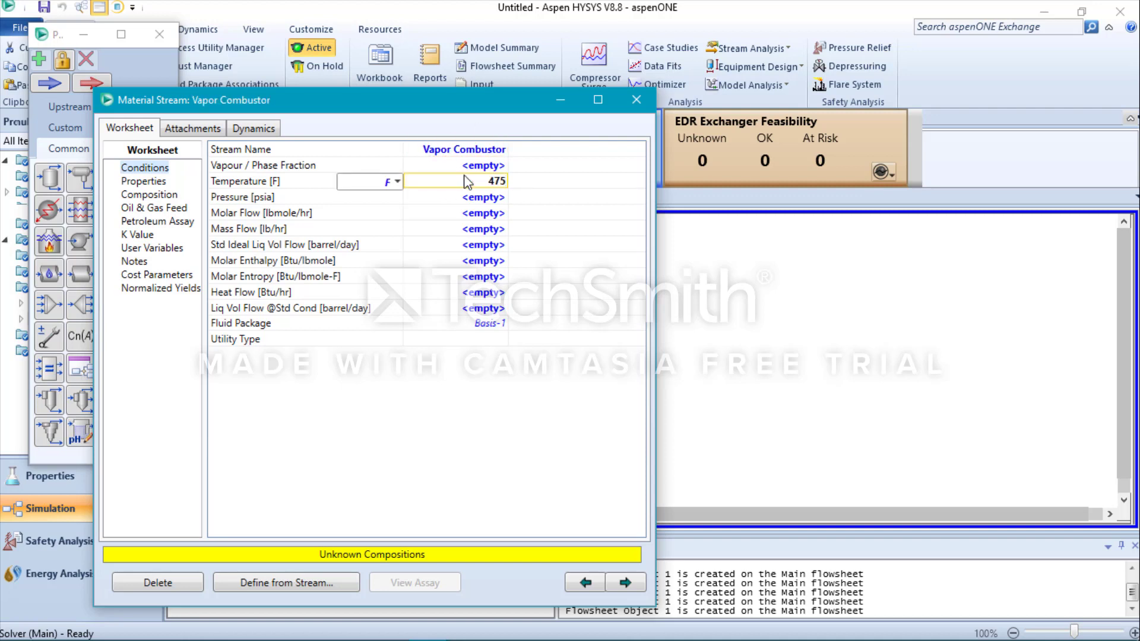
pyautogui.click(488, 212)
pyautogui.write('3')
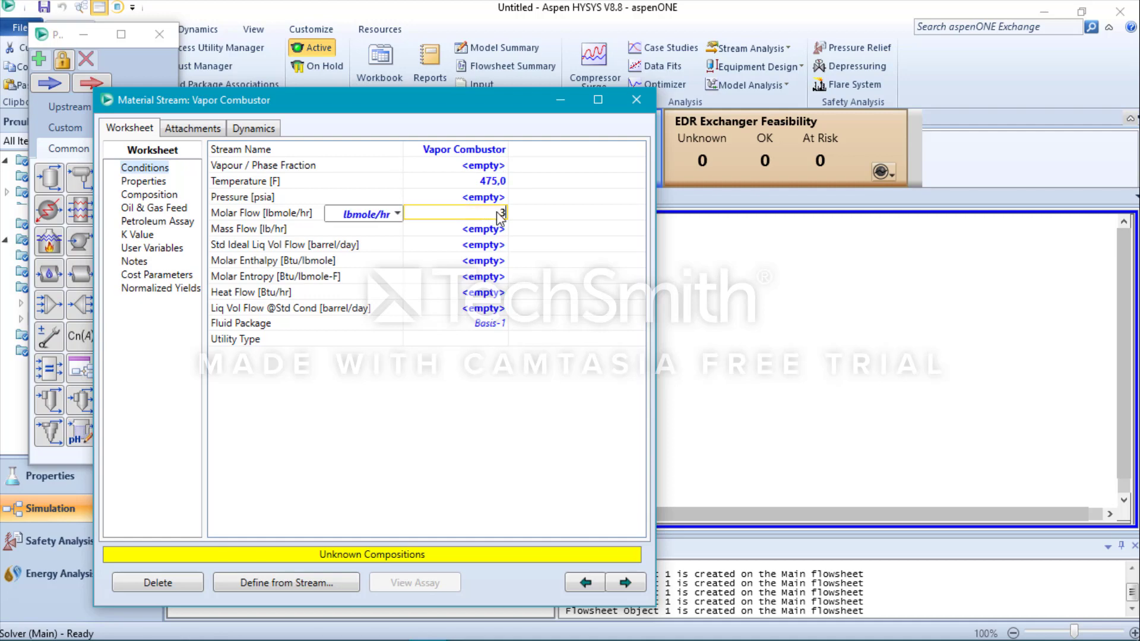
pyautogui.write('00')
pyautogui.press('Return')
# Define the Vapor Combustor composition with an H2O mole fraction of 1
pyautogui.doubleClick(462, 218)
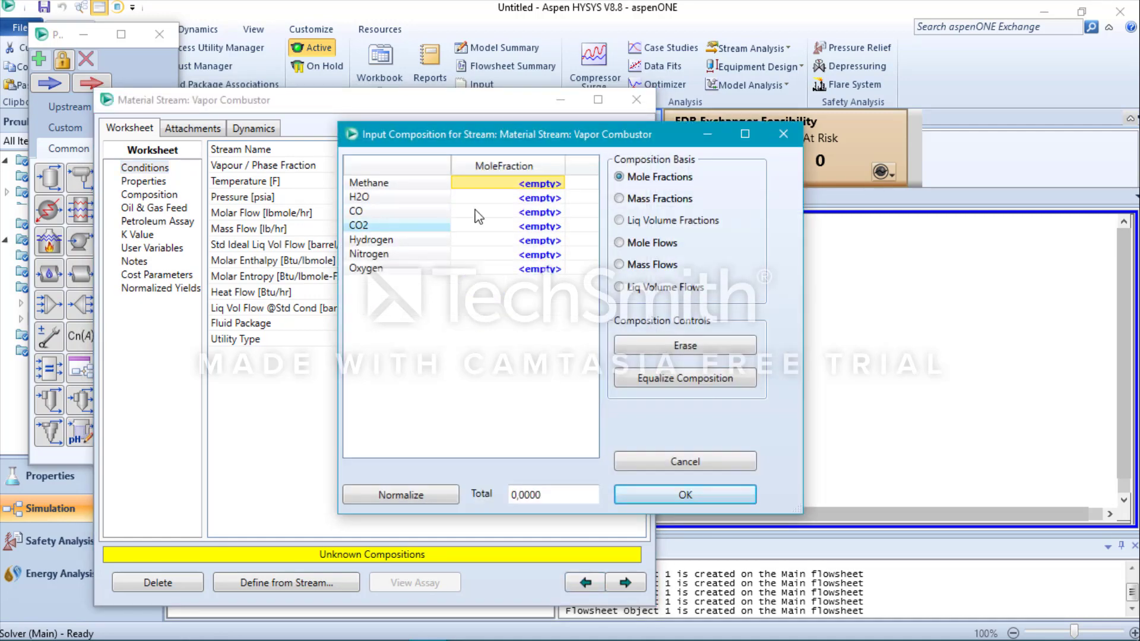
pyautogui.click(504, 198)
pyautogui.write('1')
pyautogui.click(670, 494)
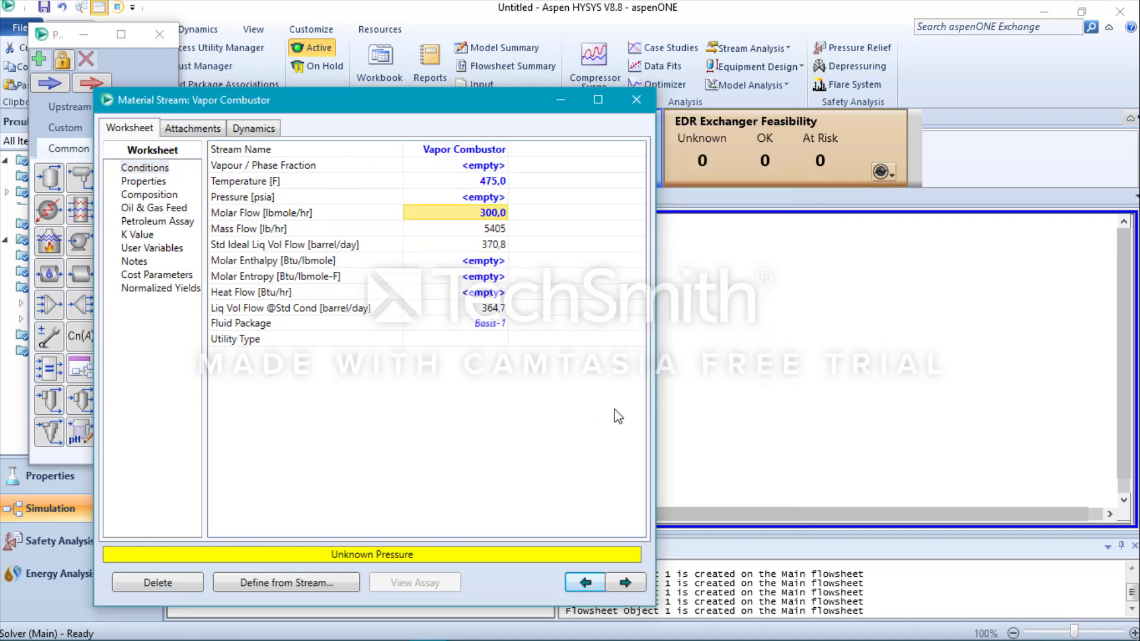
pyautogui.click(635, 98)
# Add a Set operation near Gas natural that targets the Vapor reformador pressure, with Gas natural as its source
pyautogui.moveTo(310, 253); pyautogui.dragTo(266, 304)
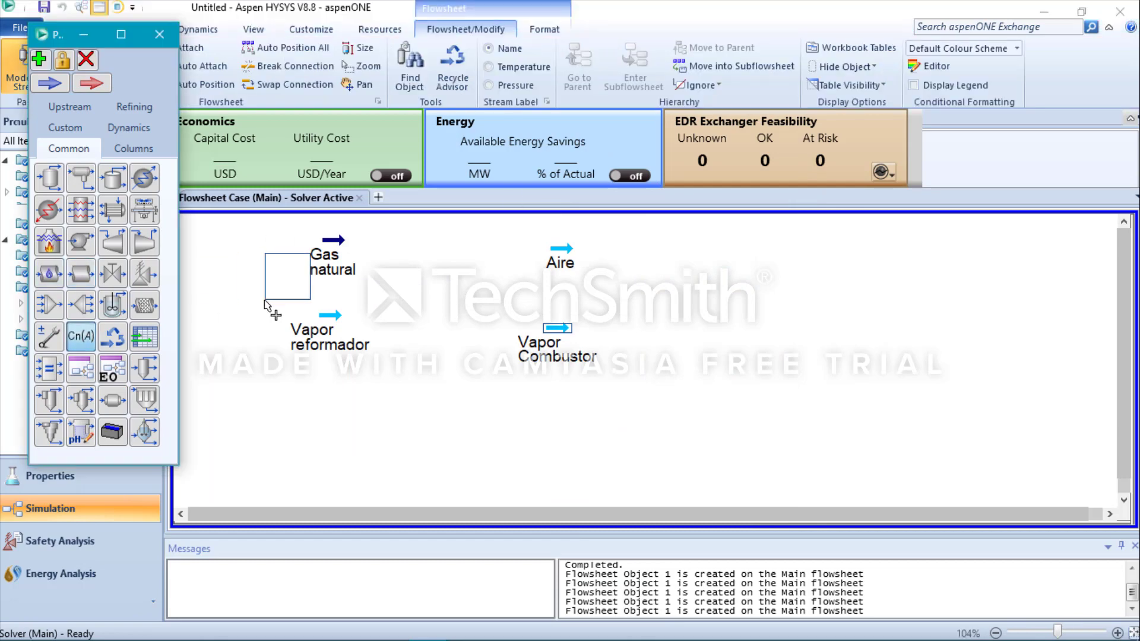
pyautogui.click(247, 316)
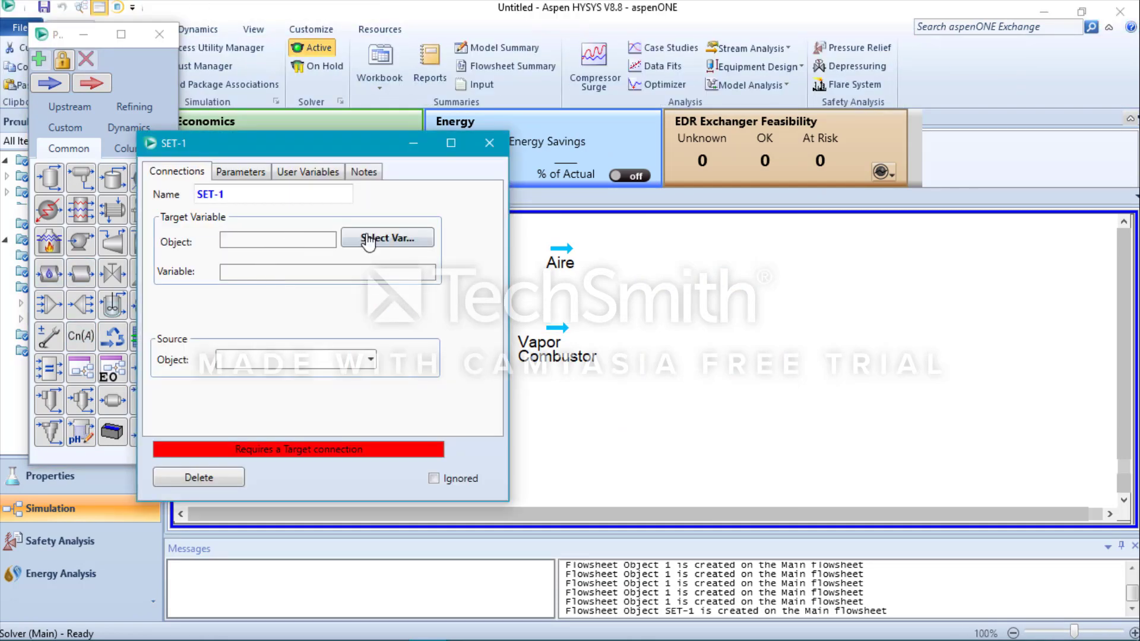
pyautogui.click(373, 245)
pyautogui.click(424, 360)
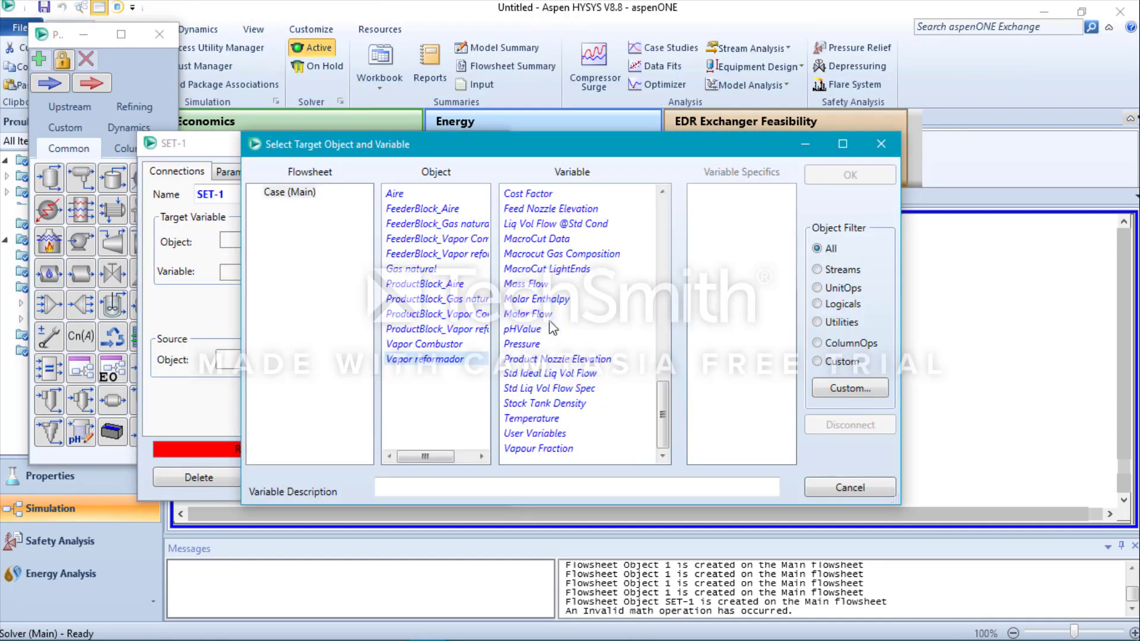
pyautogui.click(536, 345)
pyautogui.click(881, 176)
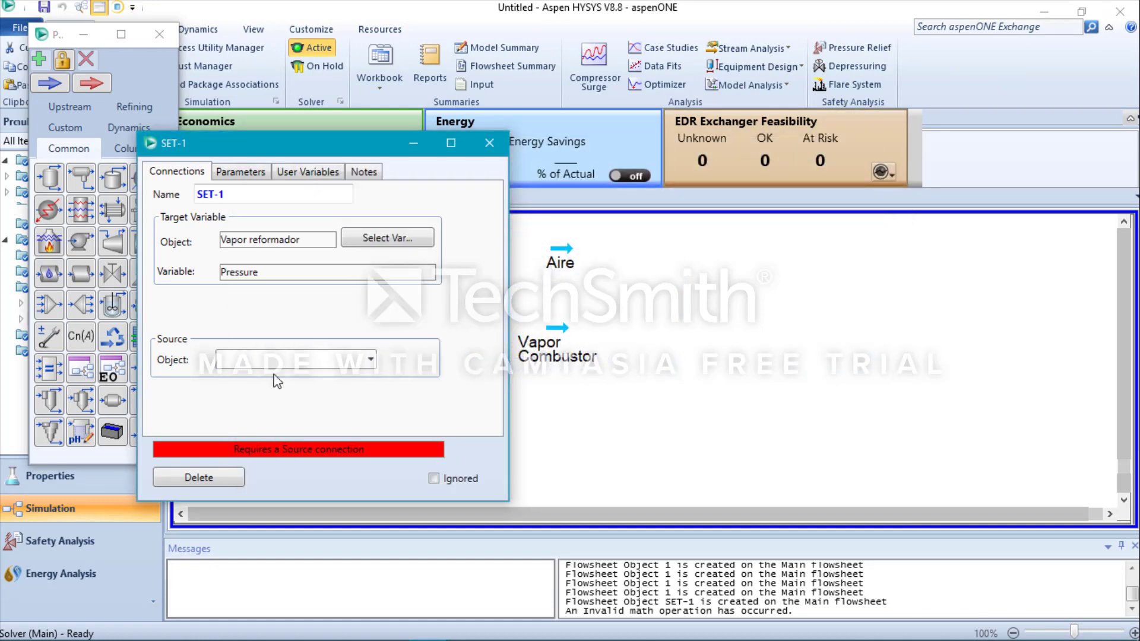
pyautogui.click(370, 360)
pyautogui.click(284, 401)
pyautogui.click(413, 143)
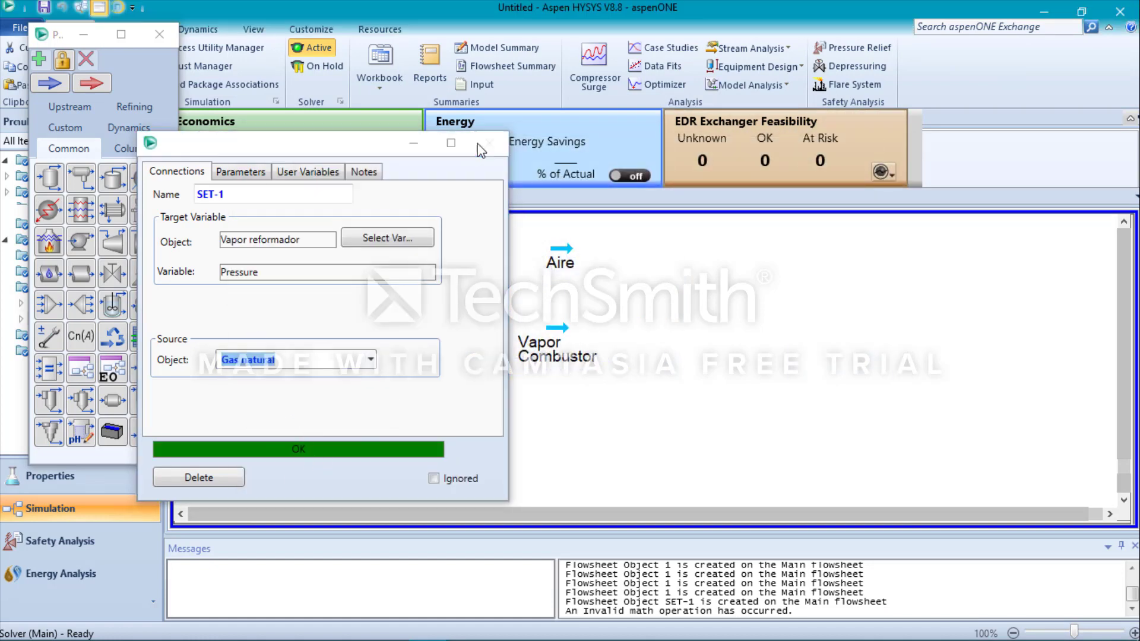
# Add a second Set operation that targets the Vapor Combustor pressure, with Gas natural as its source
pyautogui.click(81, 336)
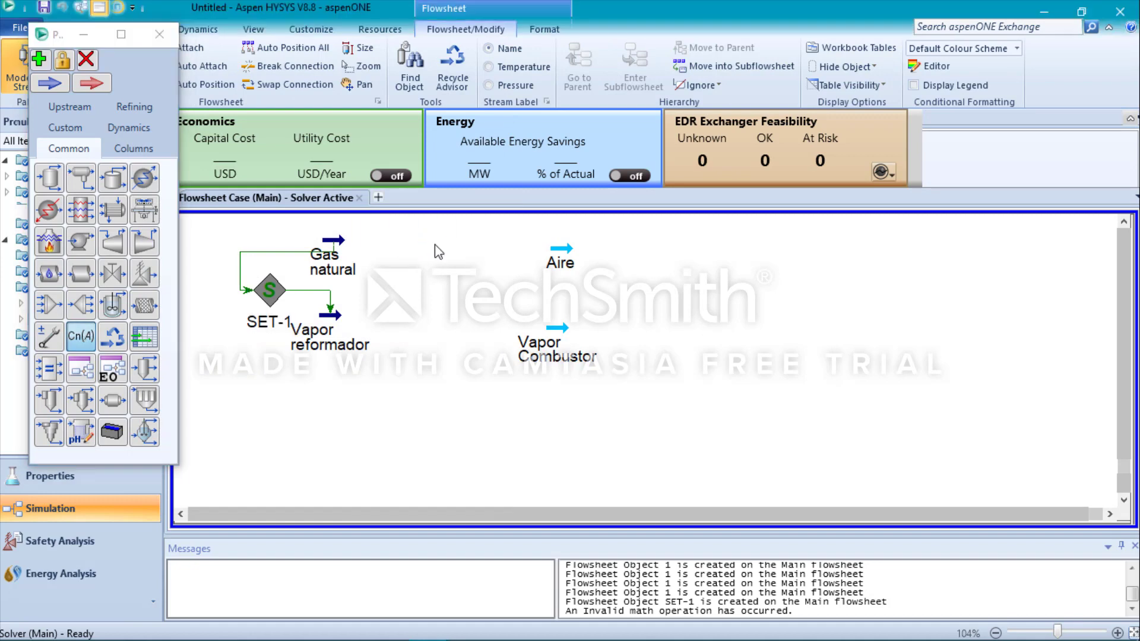
pyautogui.click(457, 234)
pyautogui.doubleClick(457, 231)
pyautogui.click(279, 129)
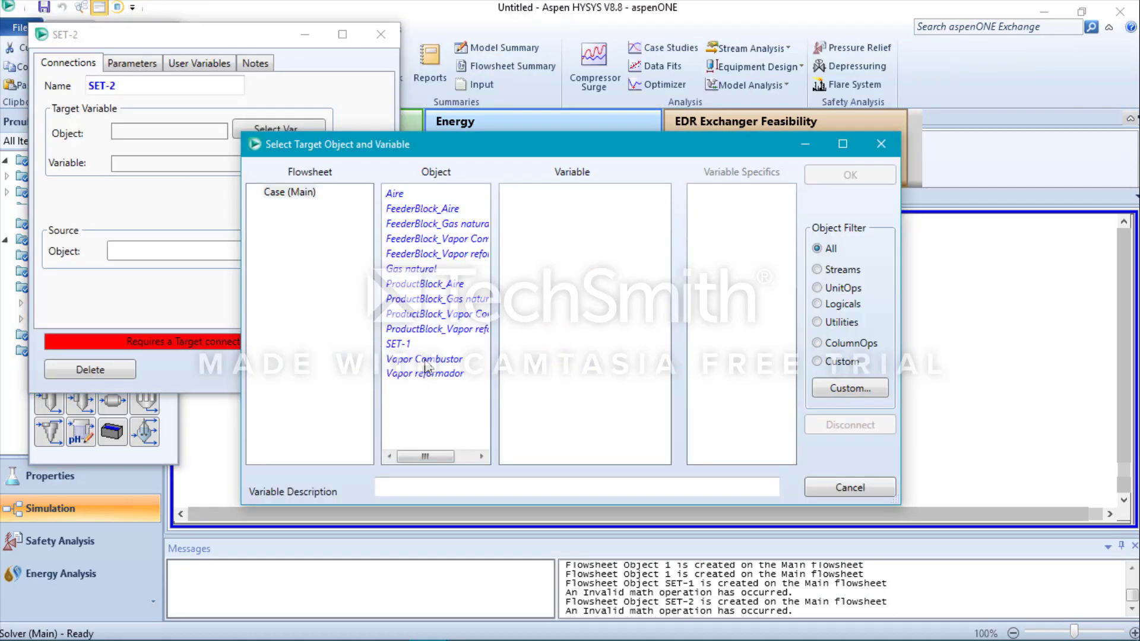
pyautogui.click(424, 359)
pyautogui.scroll(-10, 540, 439)
pyautogui.click(522, 345)
pyautogui.click(850, 175)
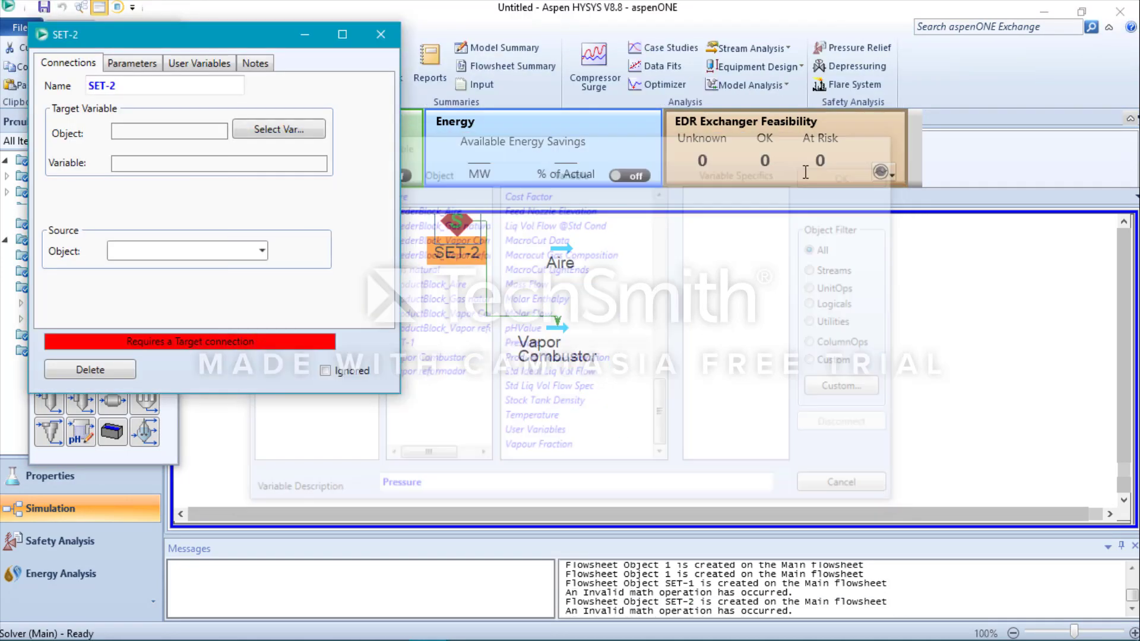
pyautogui.click(261, 252)
pyautogui.click(217, 291)
pyautogui.click(381, 34)
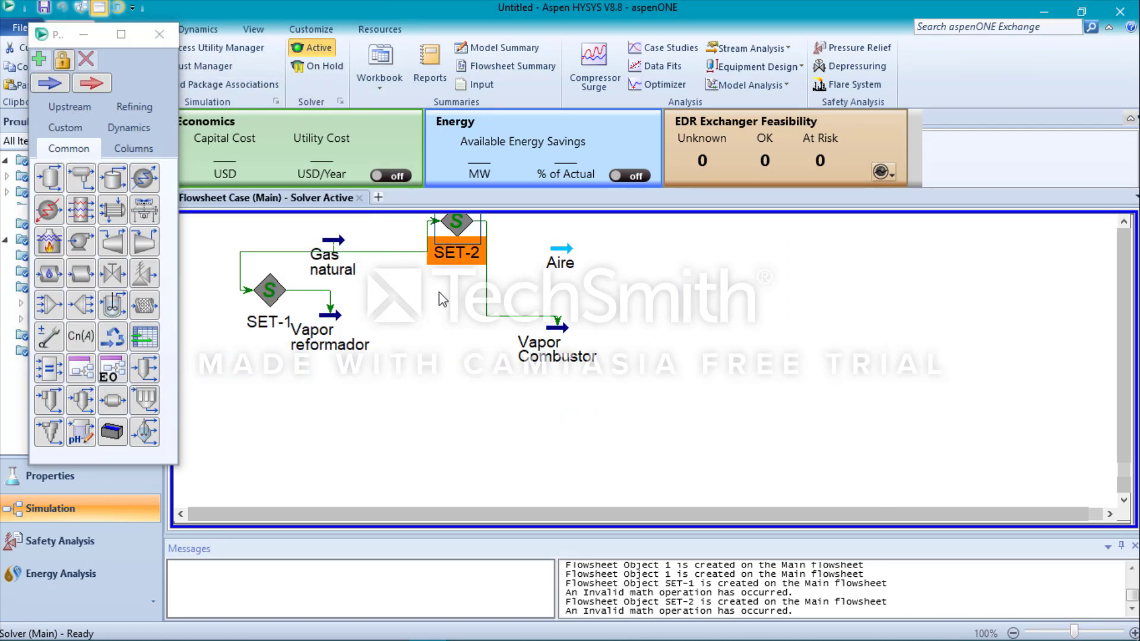
# Add a third Set operation that targets the Aire pressure, with Gas natural as its source
pyautogui.click(663, 240)
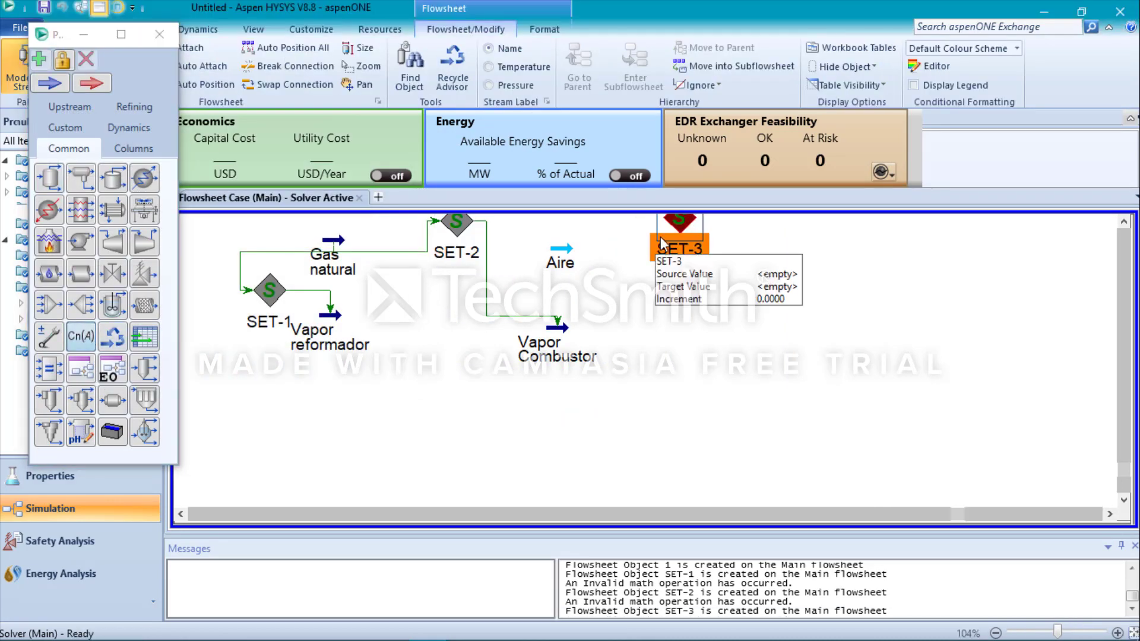
pyautogui.doubleClick(667, 236)
pyautogui.click(323, 174)
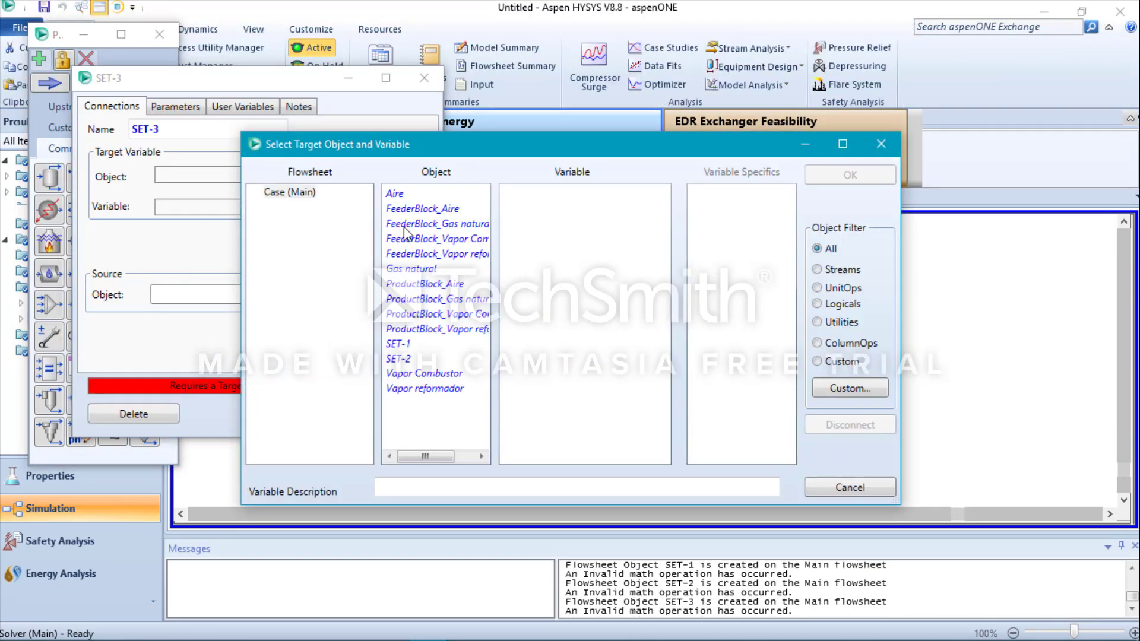
pyautogui.click(396, 194)
pyautogui.scroll(-5, 546, 321)
pyautogui.click(540, 345)
pyautogui.click(850, 174)
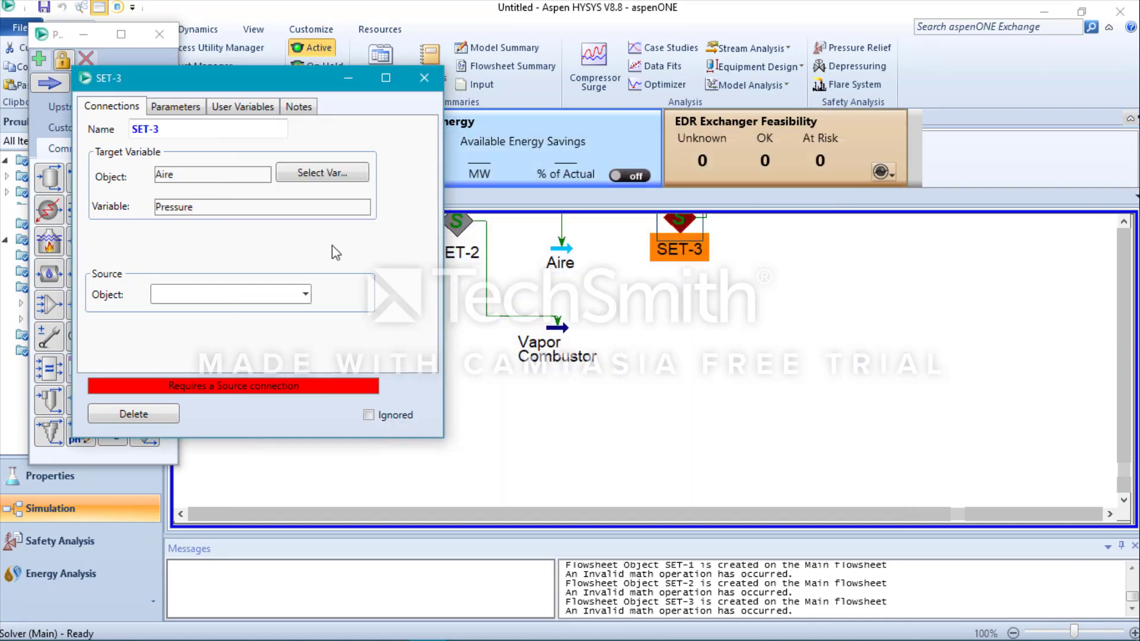
pyautogui.click(306, 294)
pyautogui.click(196, 316)
pyautogui.click(424, 78)
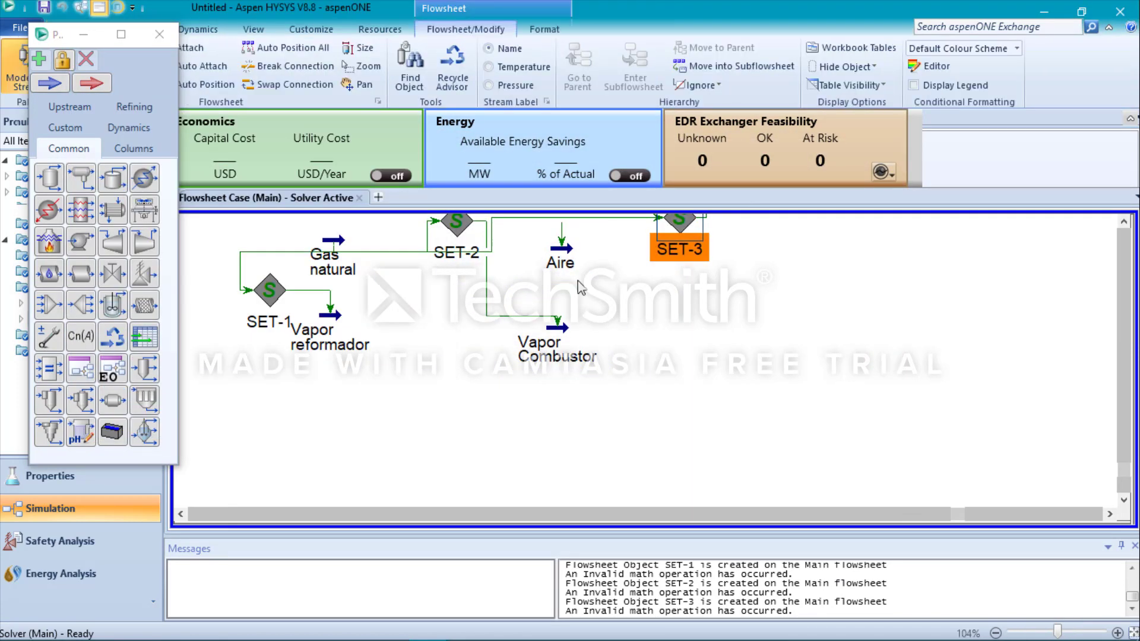
# Place a conversion reactor between the reformer feeds and the Aire and Vapor Combustor streams, and name it Reformador
pyautogui.scroll(-1, 638, 309)
pyautogui.click(782, 513)
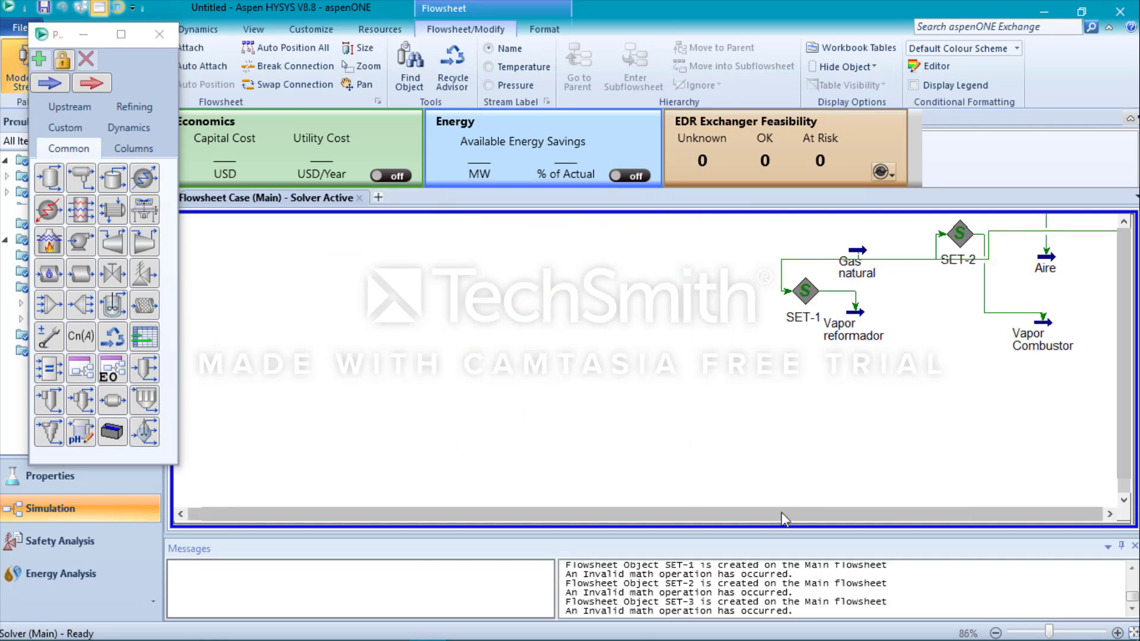
pyautogui.click(781, 512)
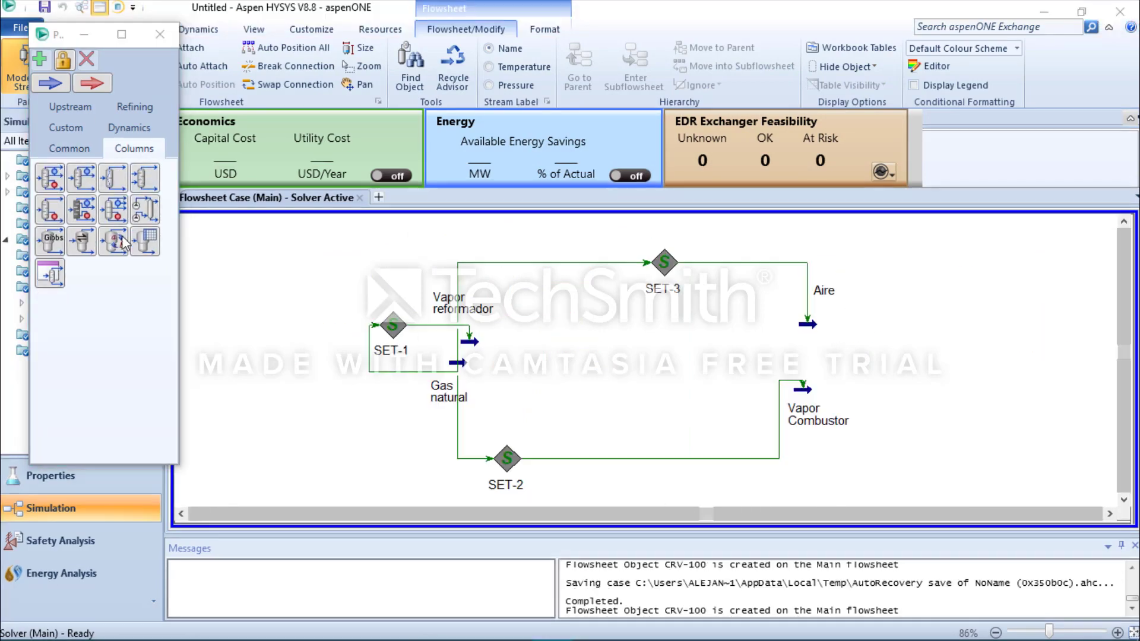
pyautogui.moveTo(49, 177); pyautogui.dragTo(537, 353)
pyautogui.doubleClick(537, 353)
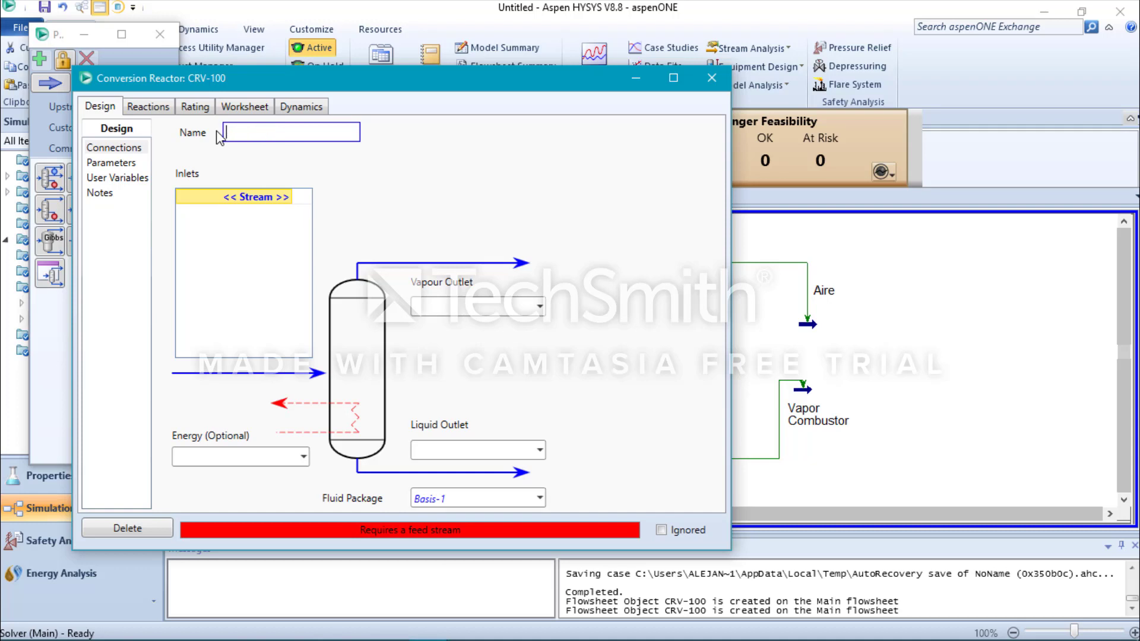
# Connect the Vapor reformador and Gas natural streams as inlets of the Reformador reactor
pyautogui.click(284, 197)
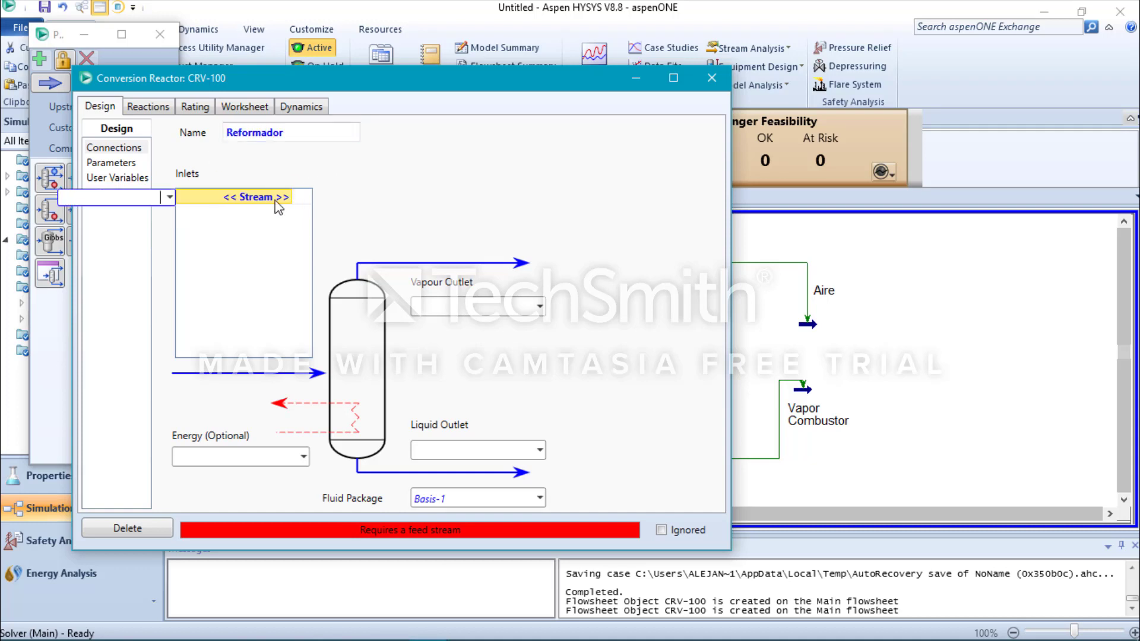
pyautogui.click(169, 196)
pyautogui.click(101, 270)
pyautogui.click(290, 214)
pyautogui.click(170, 213)
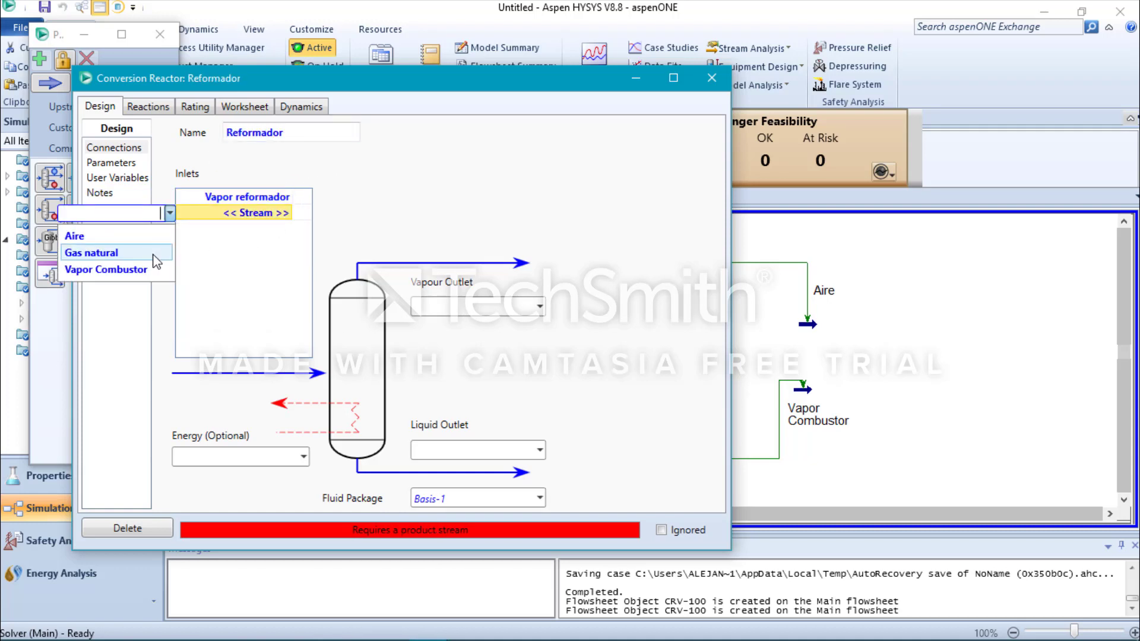
pyautogui.click(89, 251)
# Assign energy stream Q-R, vapour outlet A-C and liquid outlet L-R to the Reformador reactor
pyautogui.write('Q-R')
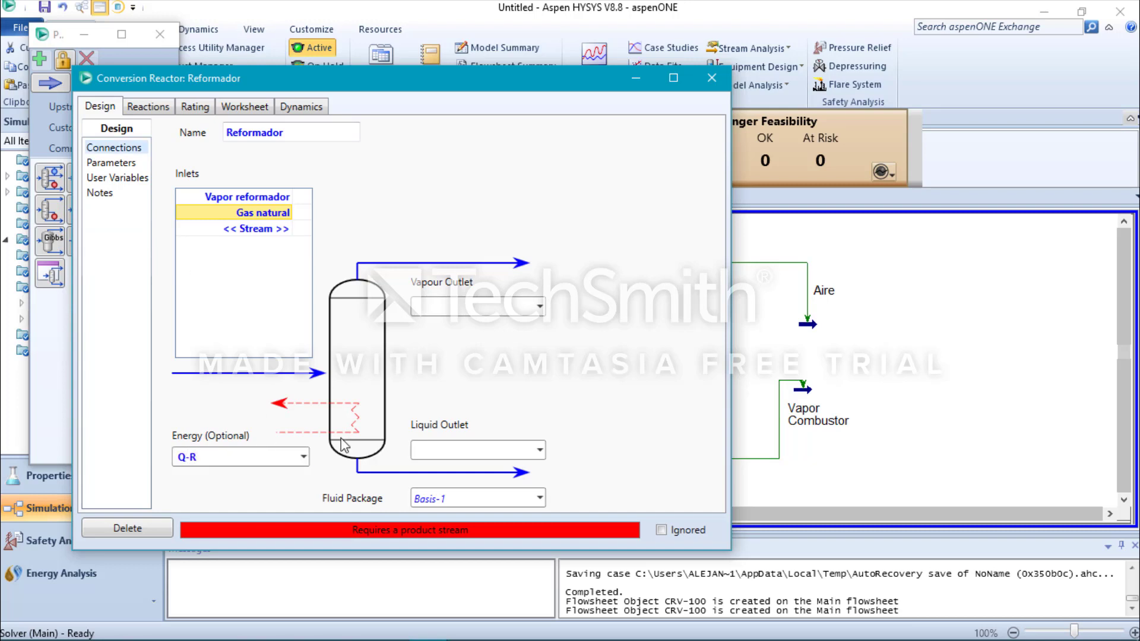
pyautogui.click(458, 307)
pyautogui.write('A-C')
pyautogui.click(496, 449)
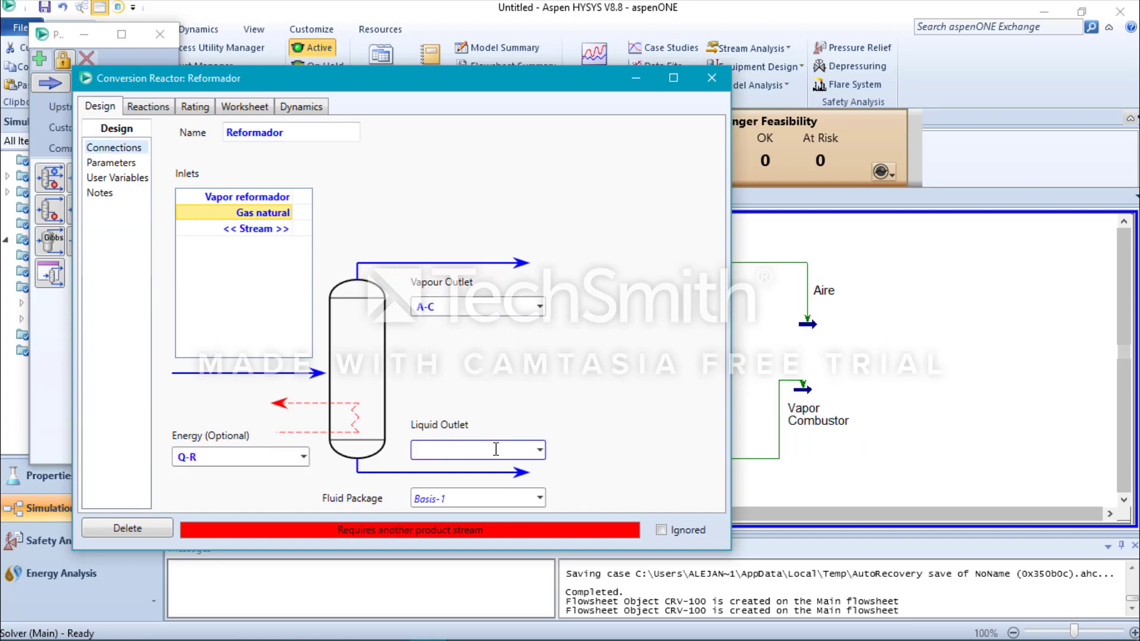
# Assign the Reformador reaction set to the Reformador reactor
pyautogui.click(159, 112)
pyautogui.click(365, 154)
pyautogui.click(286, 205)
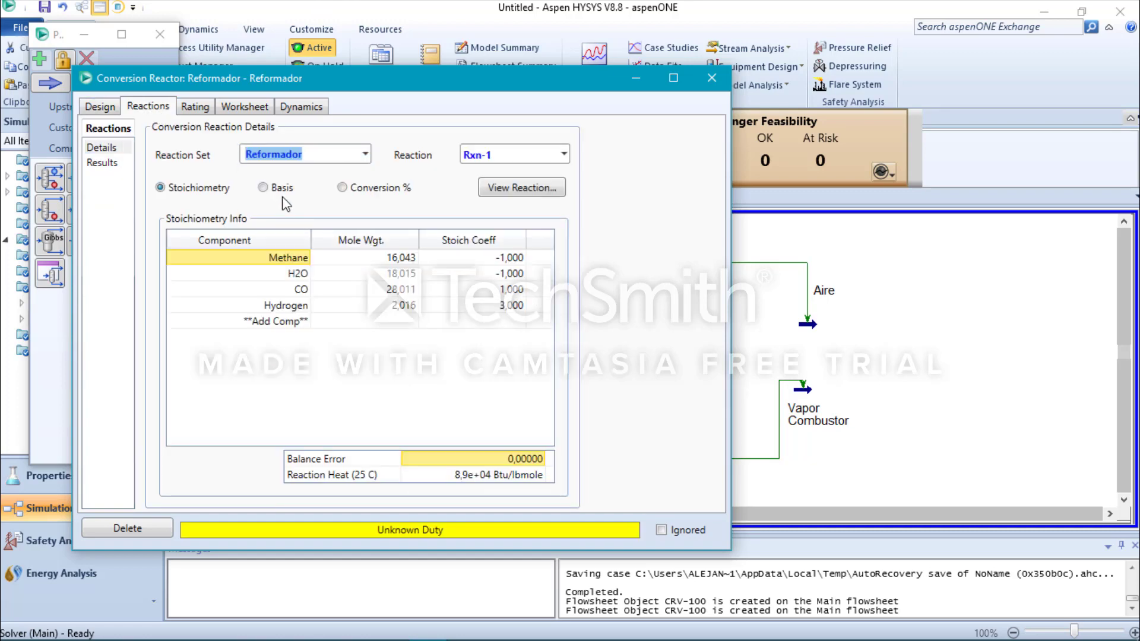
pyautogui.click(712, 77)
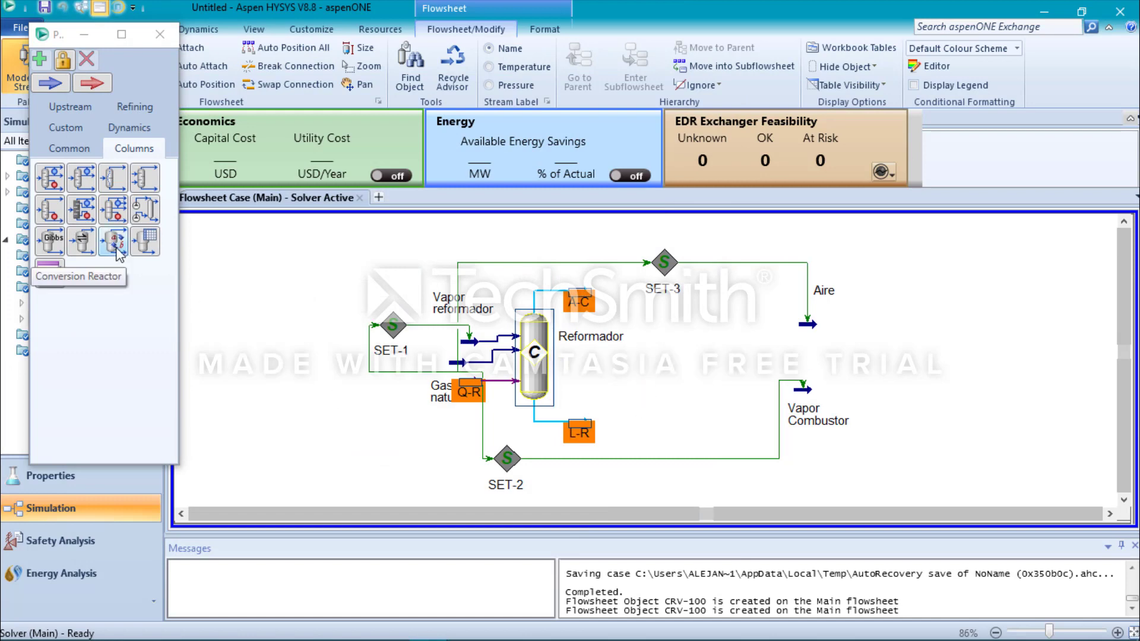
# Place a second conversion reactor between Reformador and the Vapor Combustor stream, and name it Combustor
pyautogui.moveTo(112, 240); pyautogui.dragTo(679, 375)
pyautogui.doubleClick(679, 376)
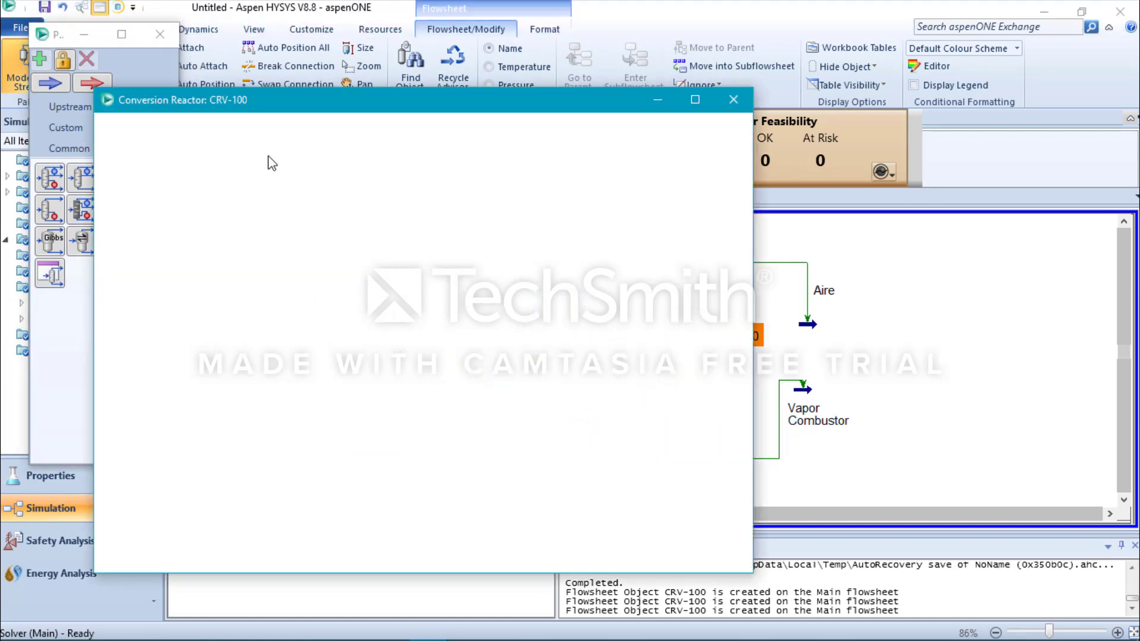
pyautogui.click(265, 157)
pyautogui.press('Delete')
pyautogui.press('Delete')
pyautogui.press('Delete')
pyautogui.press('Delete')
pyautogui.press('Delete')
pyautogui.press('Delete')
pyautogui.press('Delete')
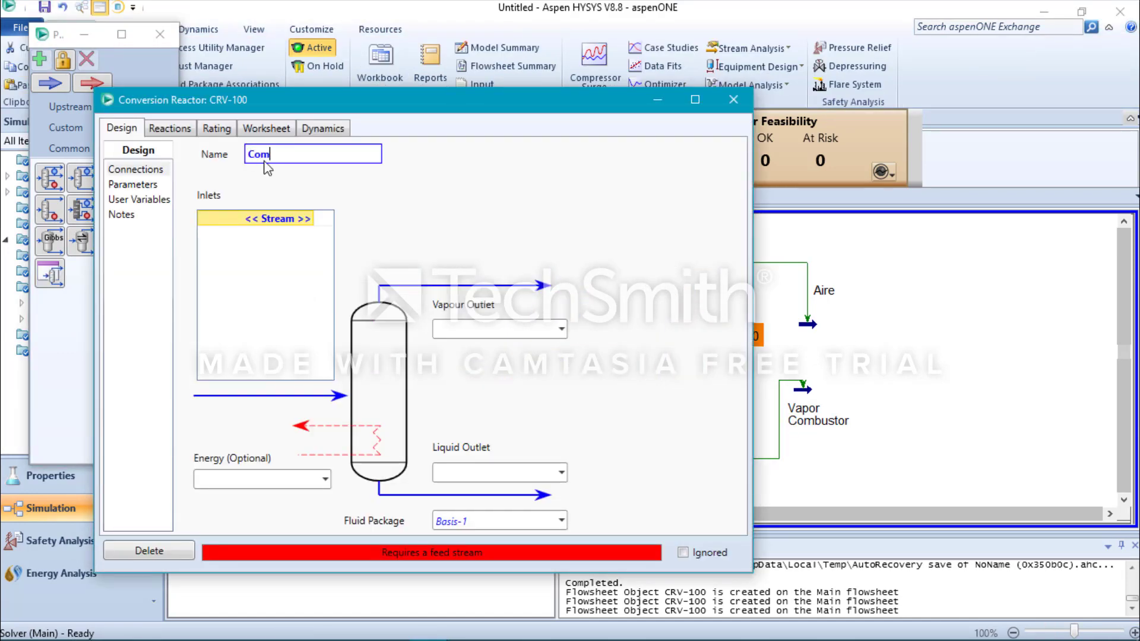
# Connect the A-C, Aire and Vapor Combustor streams as inlets of the Combustor reactor
pyautogui.click(305, 219)
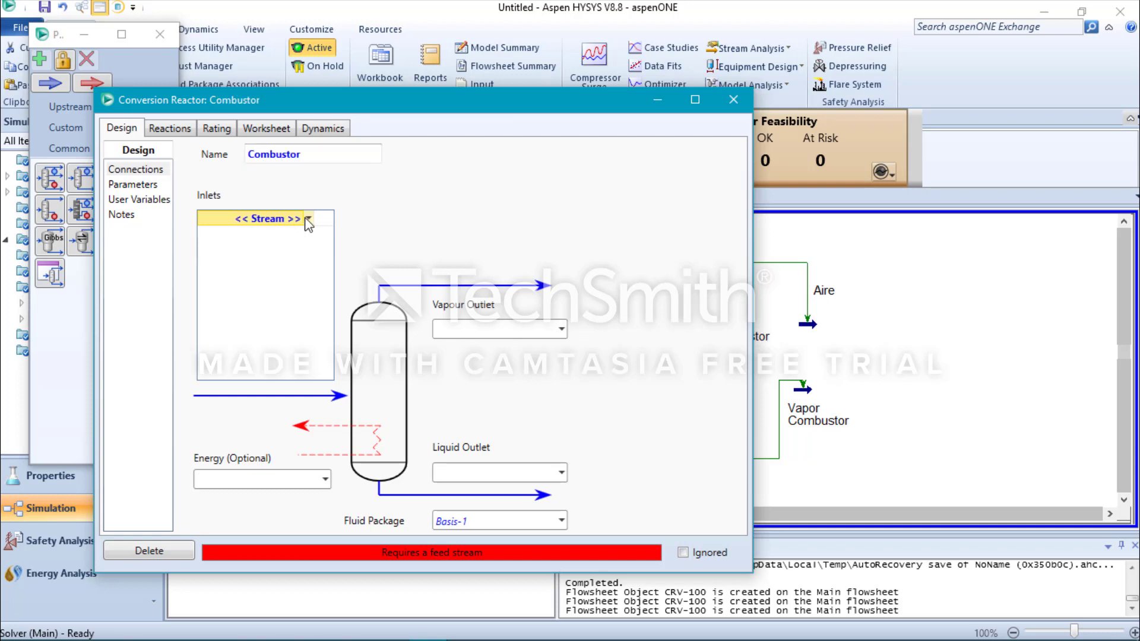
pyautogui.click(309, 225)
pyautogui.click(136, 240)
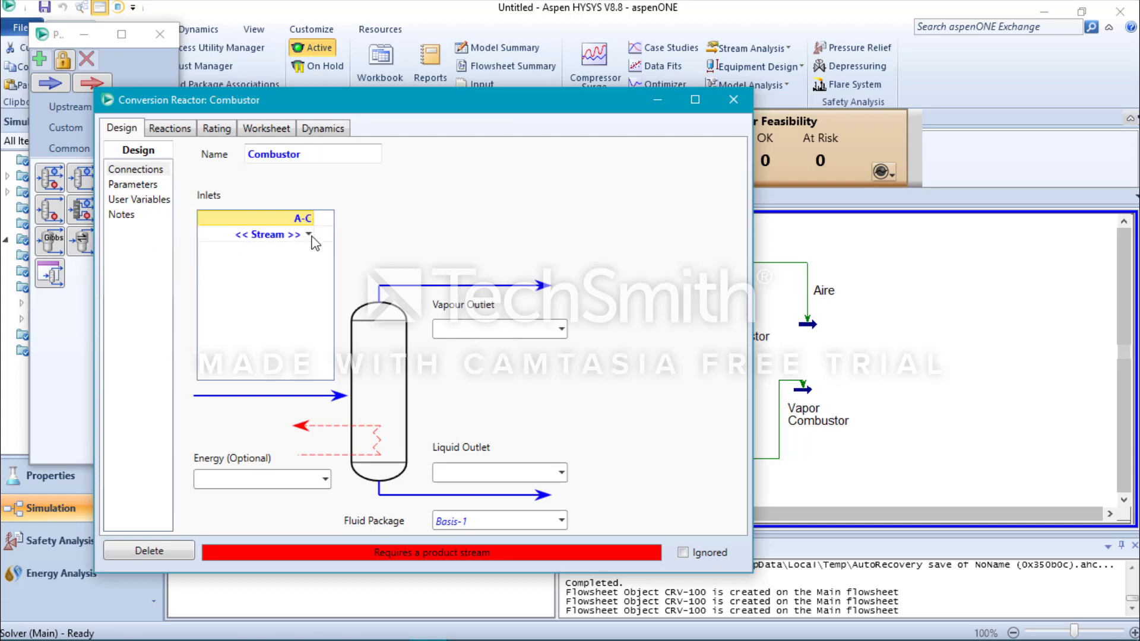
pyautogui.click(178, 261)
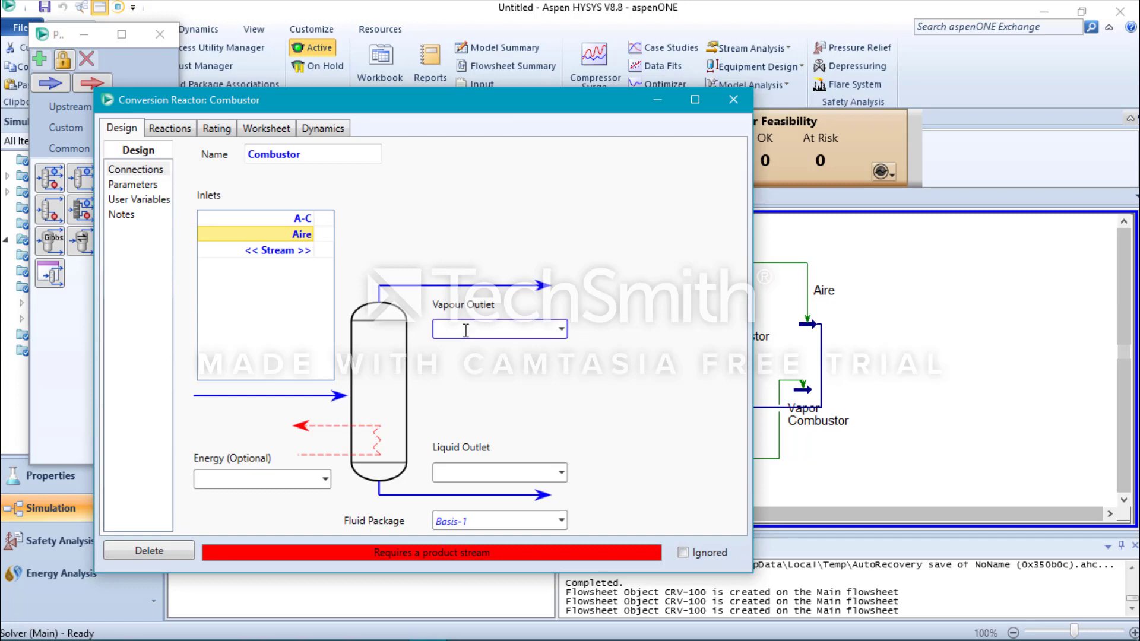
pyautogui.click(310, 250)
pyautogui.click(310, 250)
pyautogui.click(128, 288)
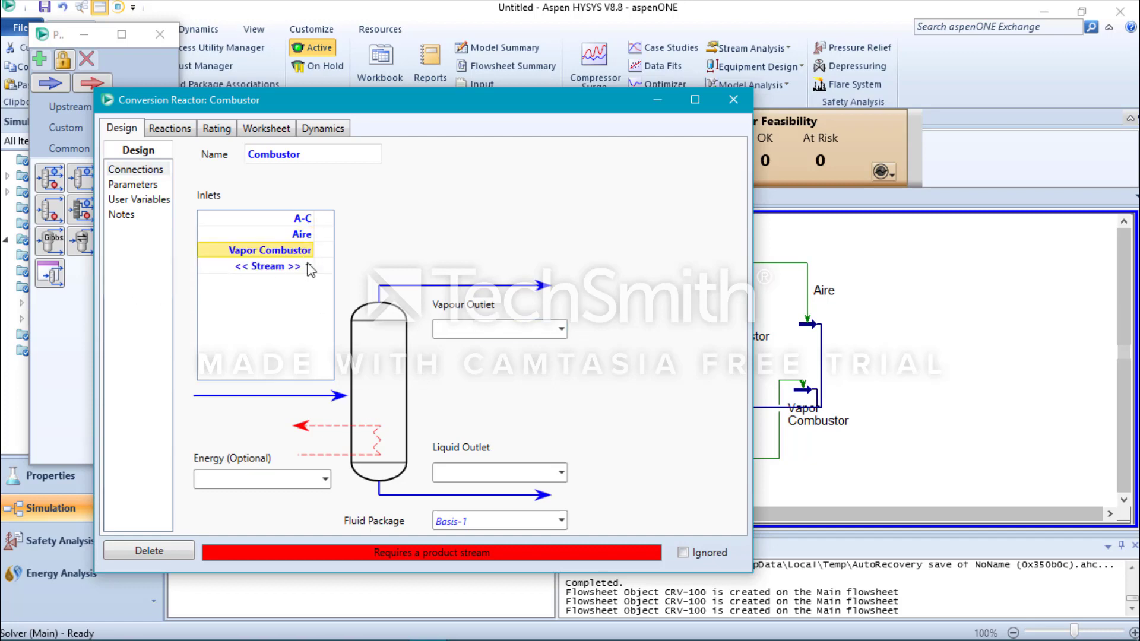
# Assign vapour outlet M-C and liquid outlet M-L to the Combustor reactor
pyautogui.click(453, 328)
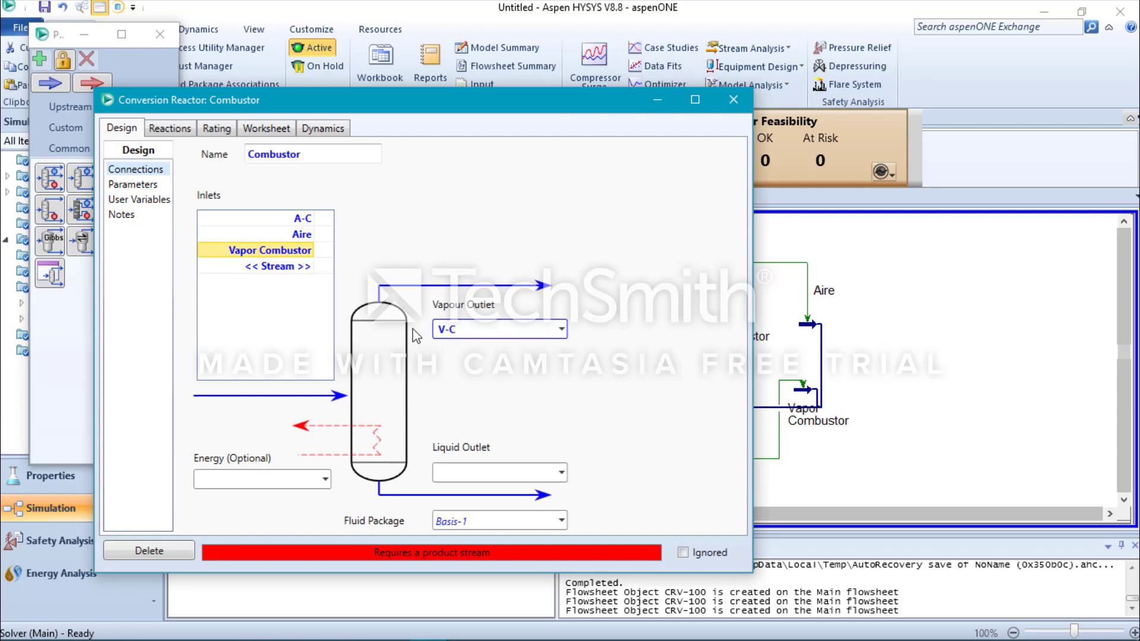
pyautogui.press('Return')
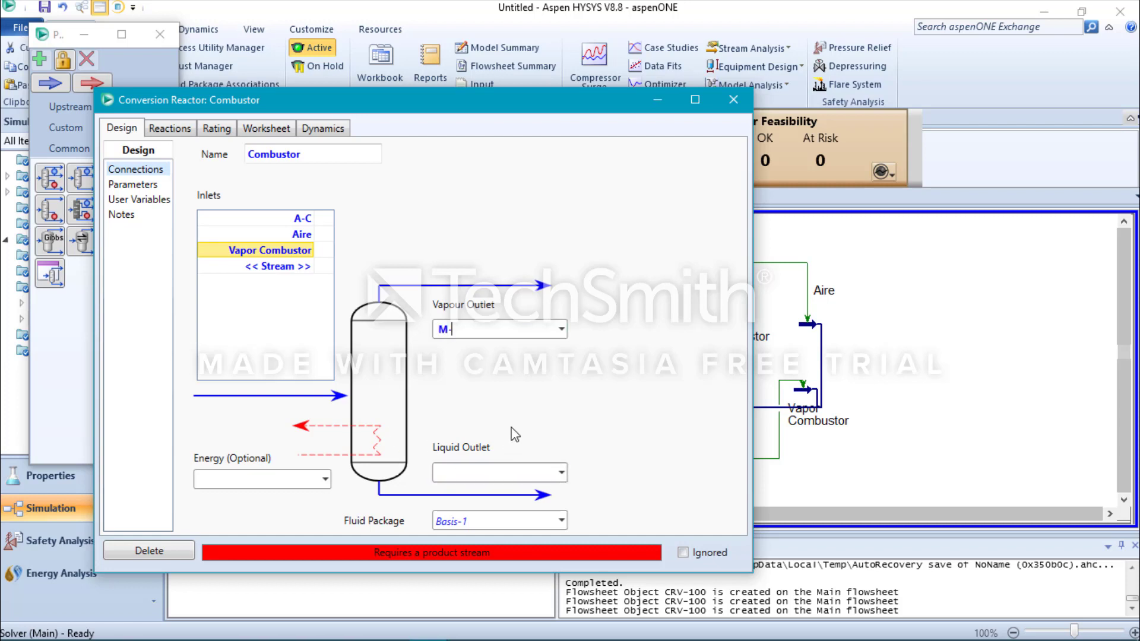
pyautogui.click(526, 469)
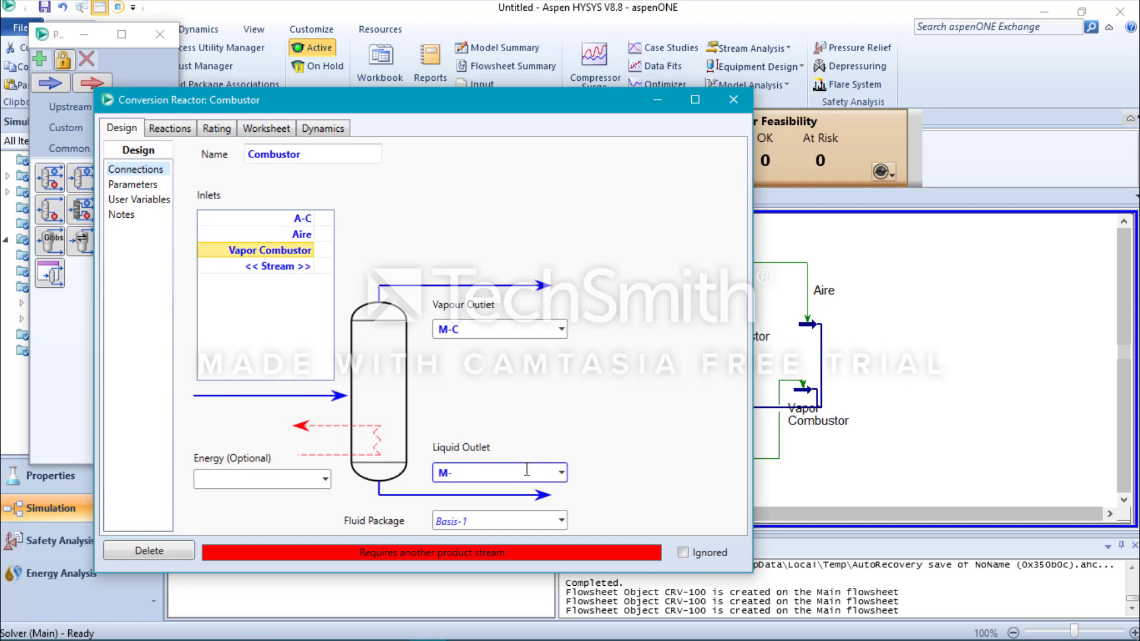
pyautogui.press('Return')
# Assign the Combustor reaction set to the Combustor reactor and close its property window
pyautogui.click(178, 128)
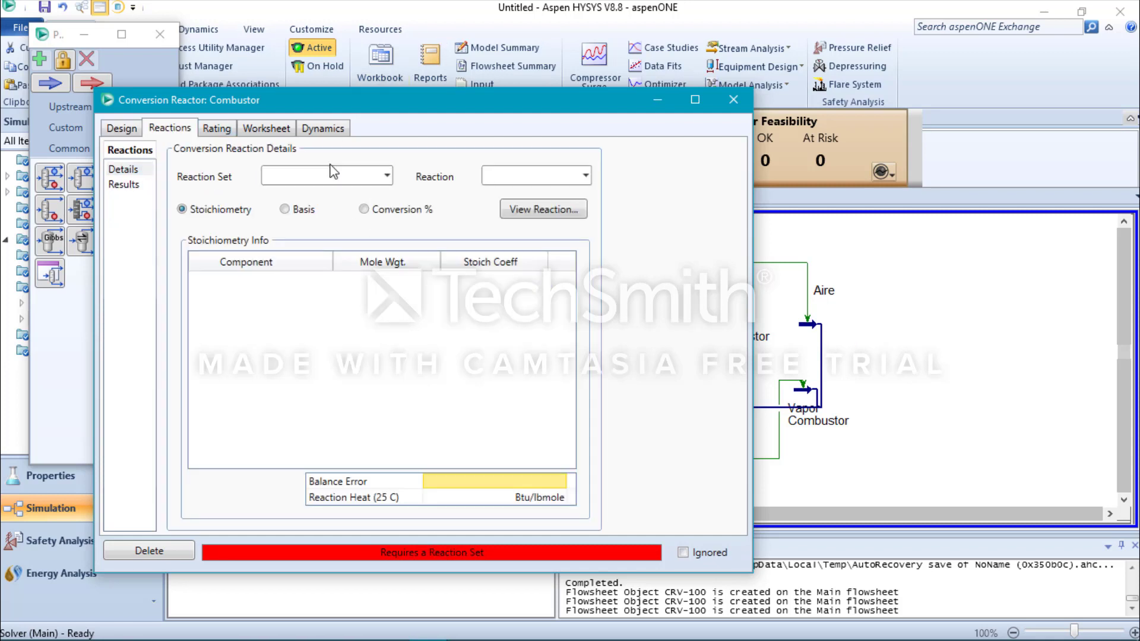
pyautogui.click(386, 176)
pyautogui.click(309, 194)
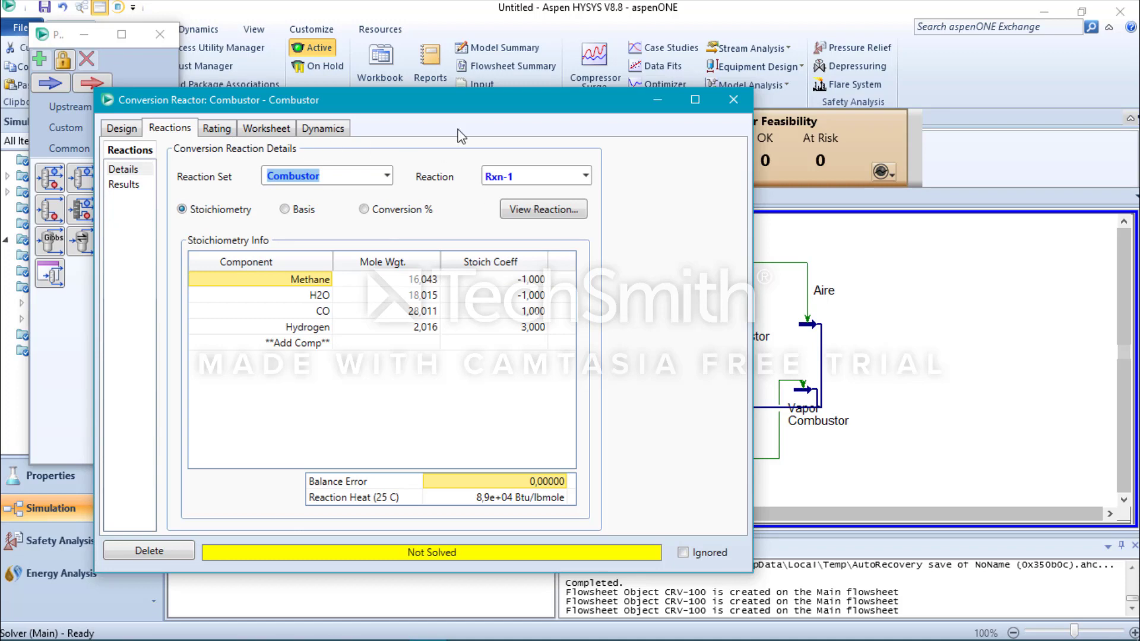
pyautogui.click(729, 99)
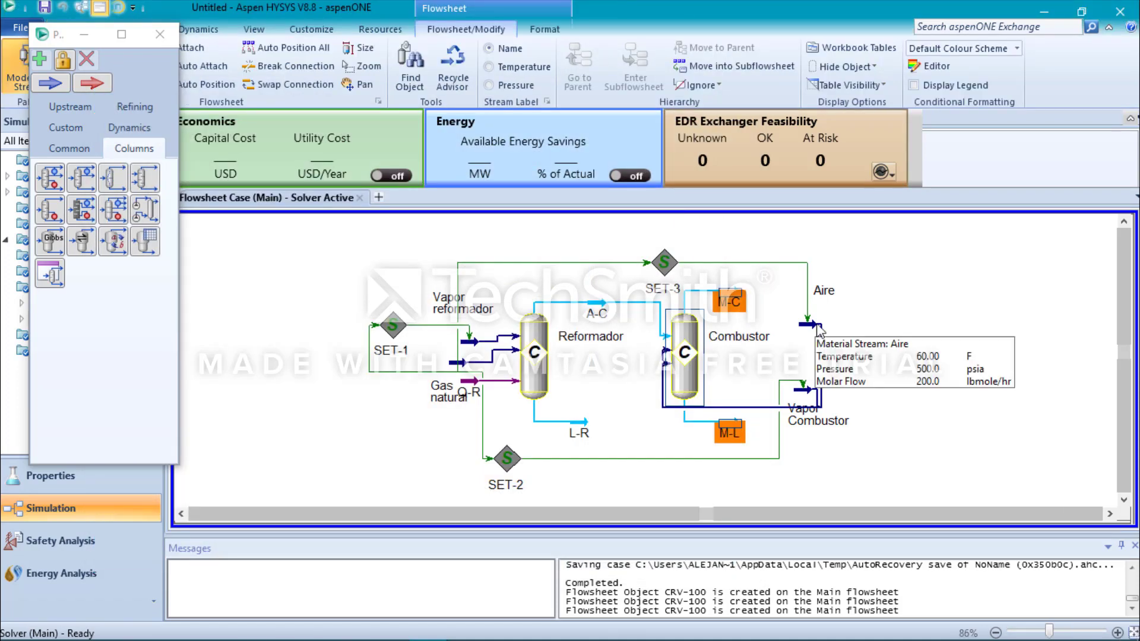
# Rearrange the flowsheet by moving SET-3 and the Aire and Vapor Combustor streams between the Reformador and Combustor reactors
pyautogui.moveTo(836, 422)
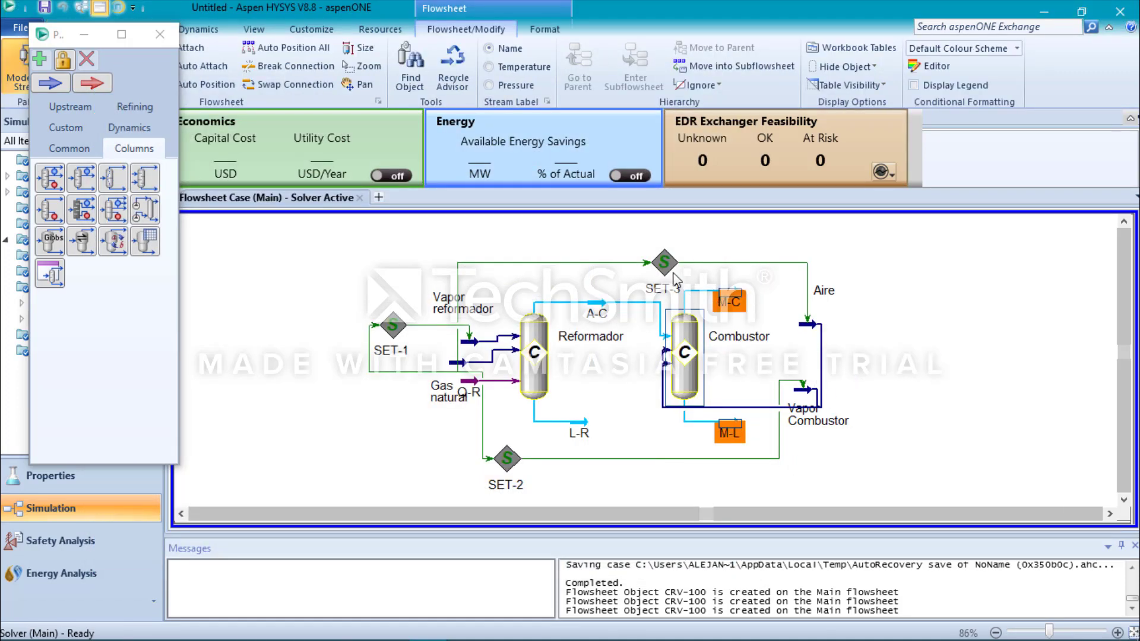
pyautogui.moveTo(665, 262); pyautogui.dragTo(570, 261)
pyautogui.moveTo(630, 300); pyautogui.dragTo(631, 299)
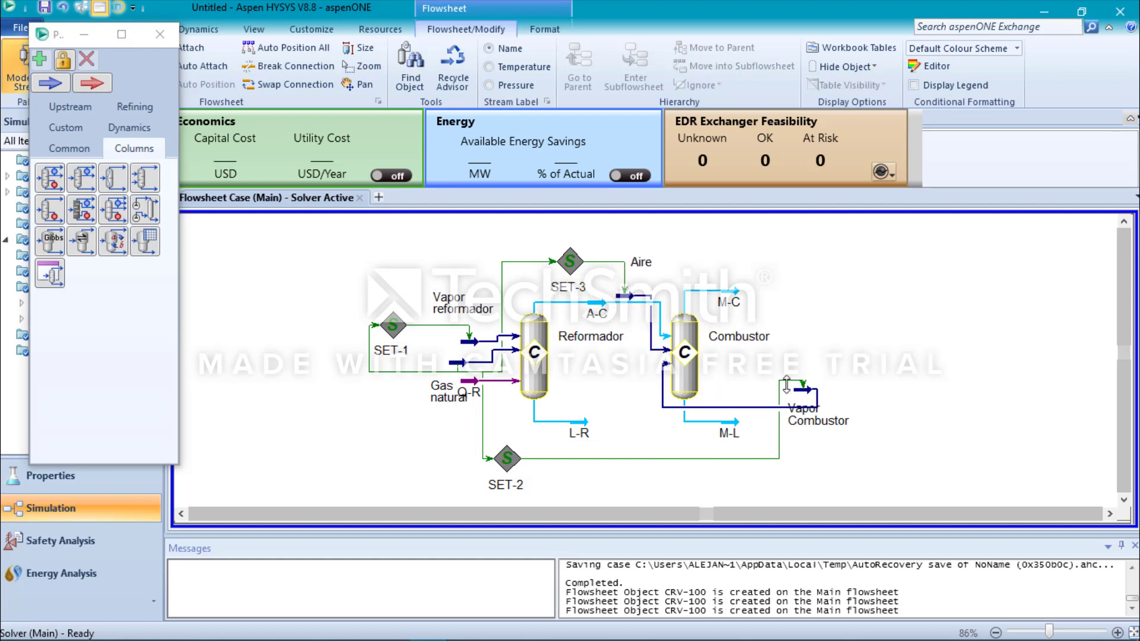
pyautogui.moveTo(801, 389); pyautogui.dragTo(636, 408)
pyautogui.moveTo(503, 270); pyautogui.dragTo(458, 254)
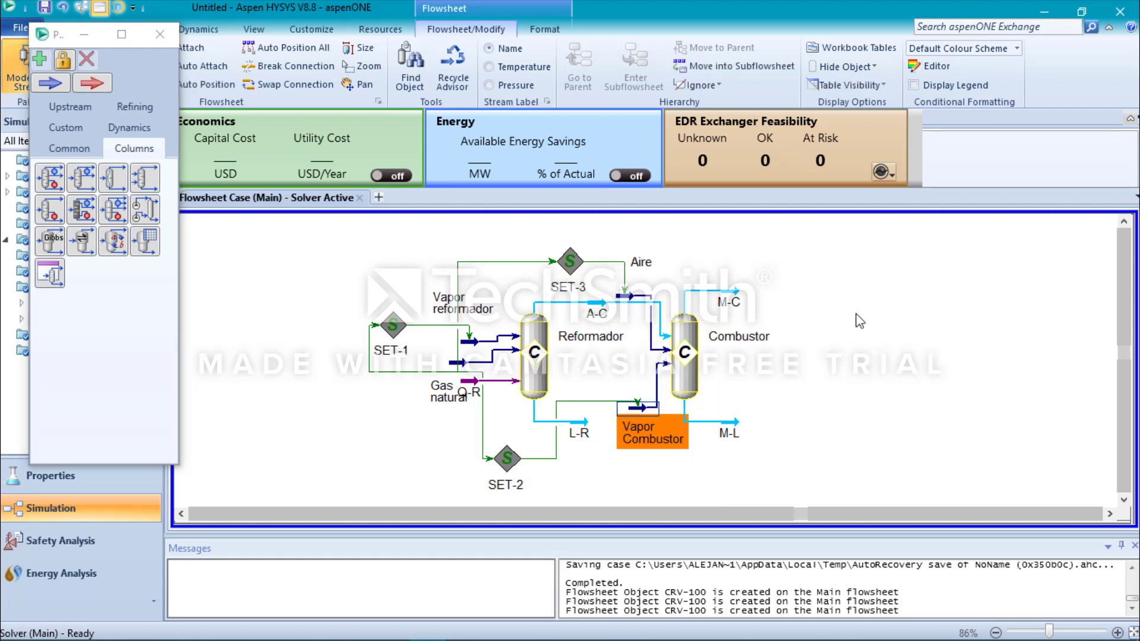
pyautogui.click(860, 311)
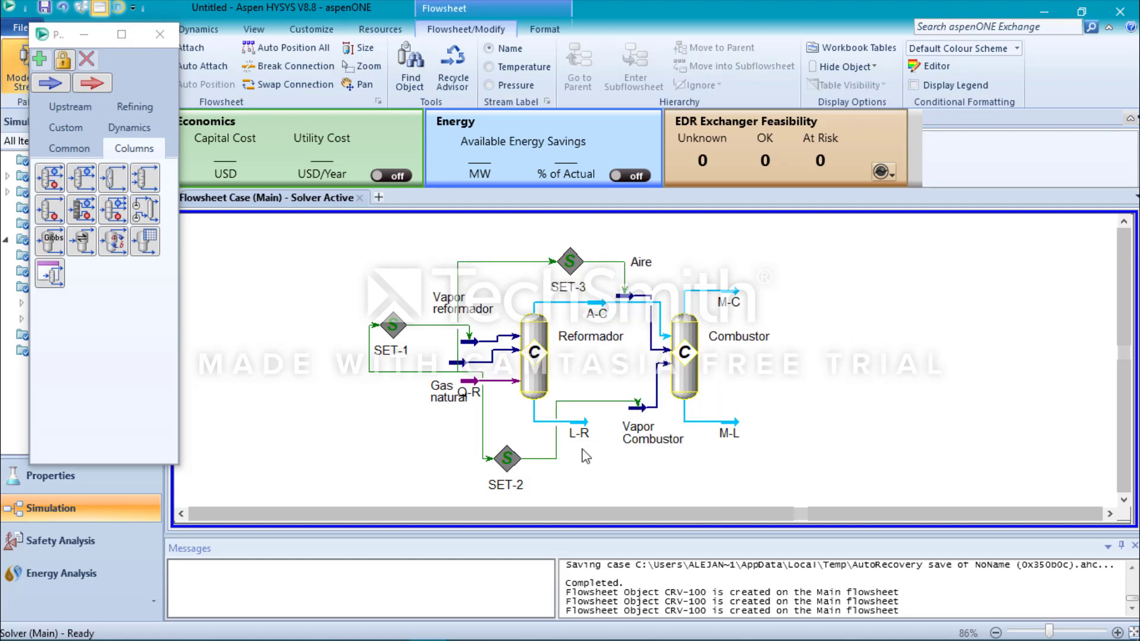
# Place an equilibrium reactor after Combustor, connect M-C as its inlet, and name it Combustor de cambio
pyautogui.doubleClick(89, 243)
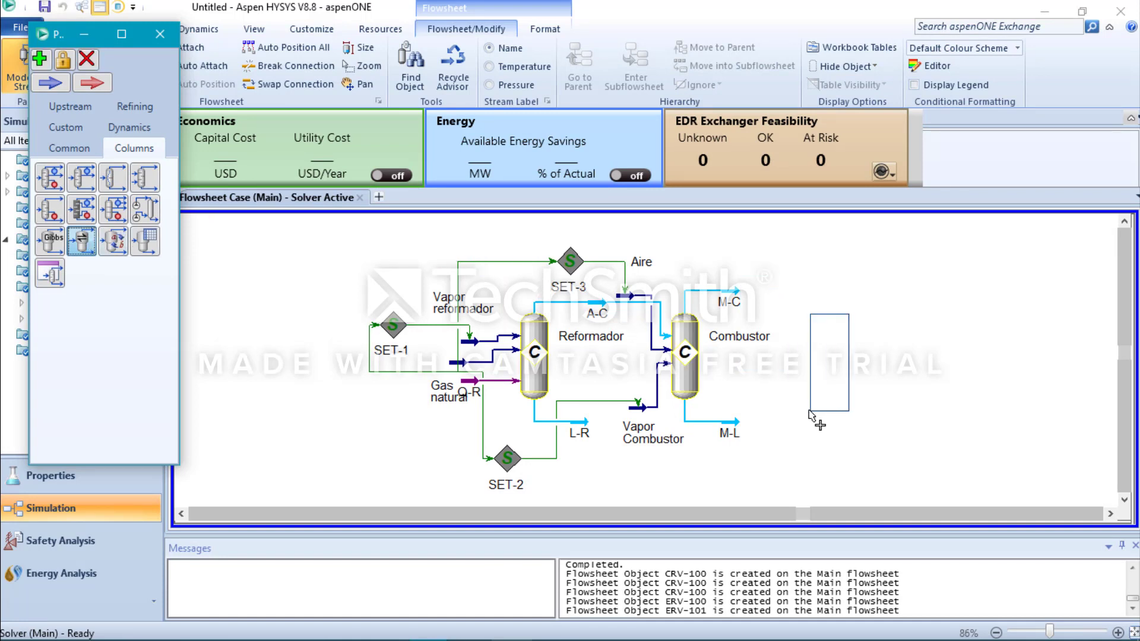
pyautogui.doubleClick(812, 409)
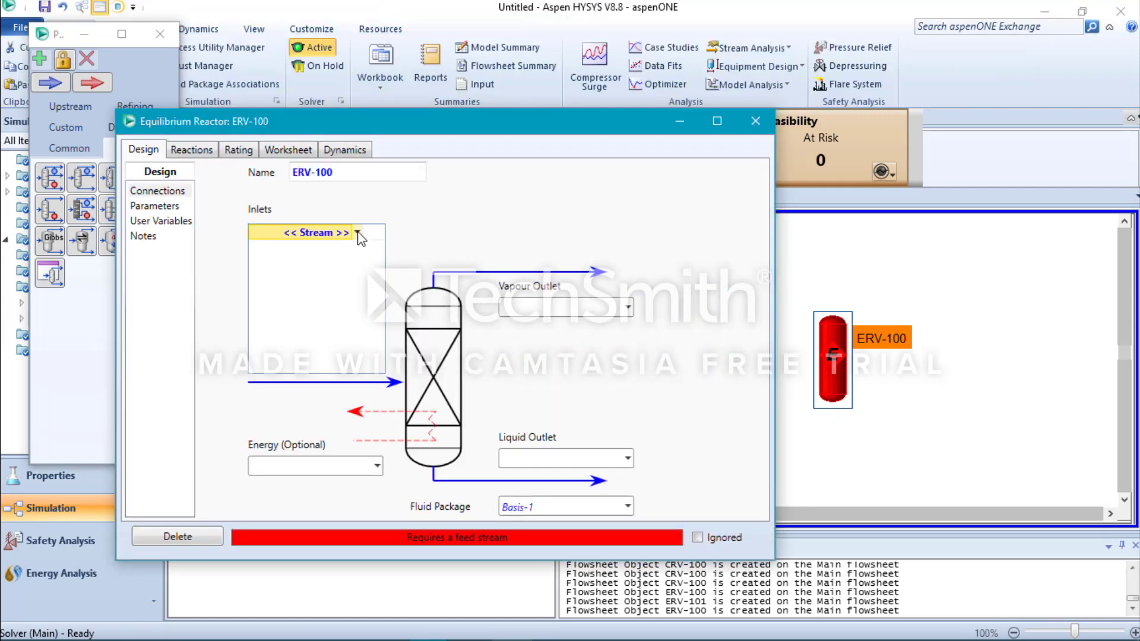
pyautogui.click(357, 234)
pyautogui.click(175, 265)
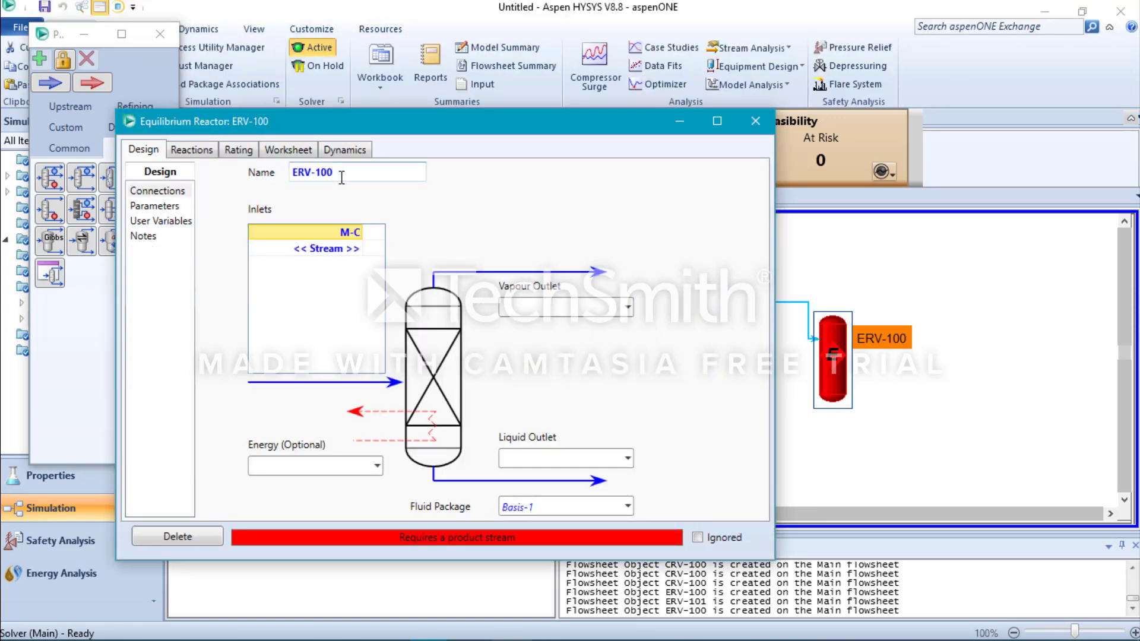
pyautogui.click(366, 175)
pyautogui.write('E')
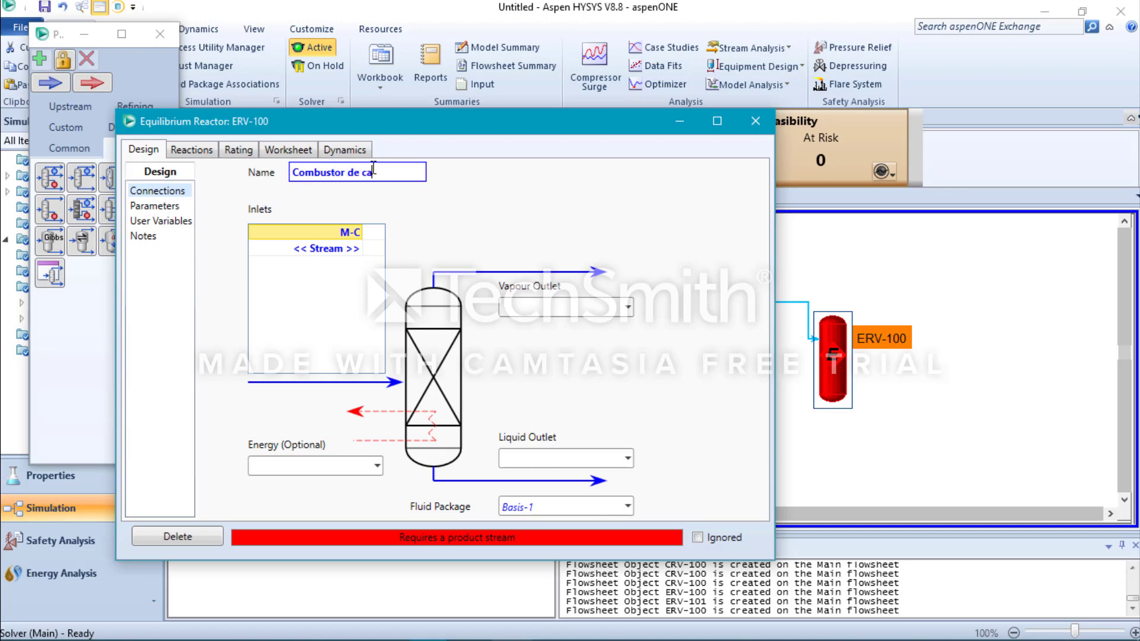
# Assign vapour outlet A-Camb and liquid outlet M-C-L to the Combustor de cambio reactor
pyautogui.click(570, 307)
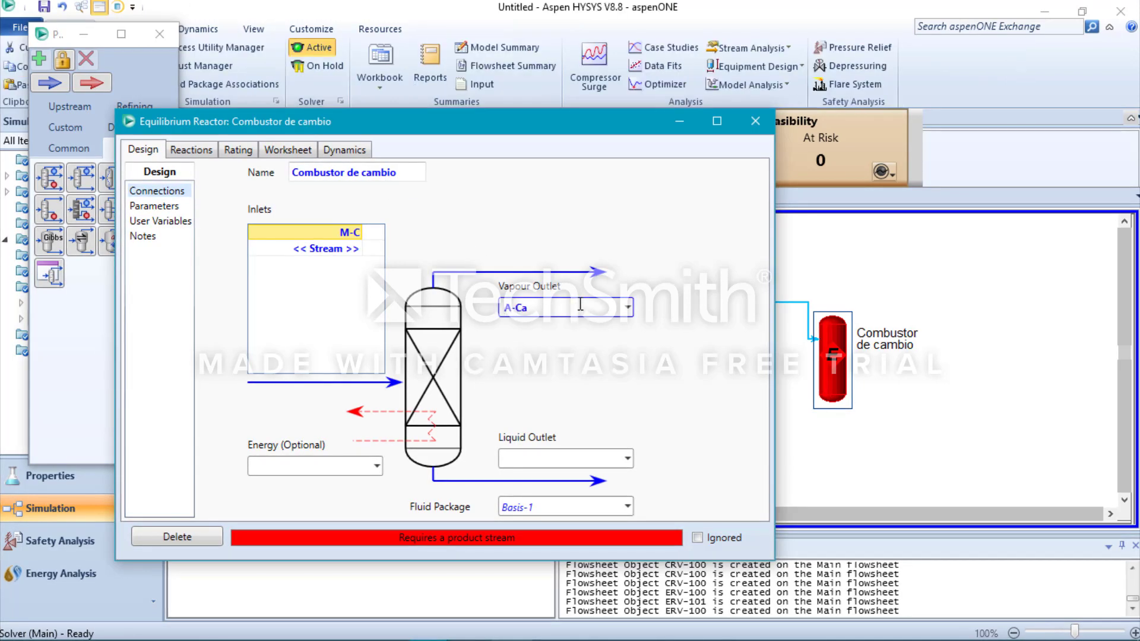
pyautogui.write('A-Camb')
pyautogui.click(536, 455)
pyautogui.write('M-C-L')
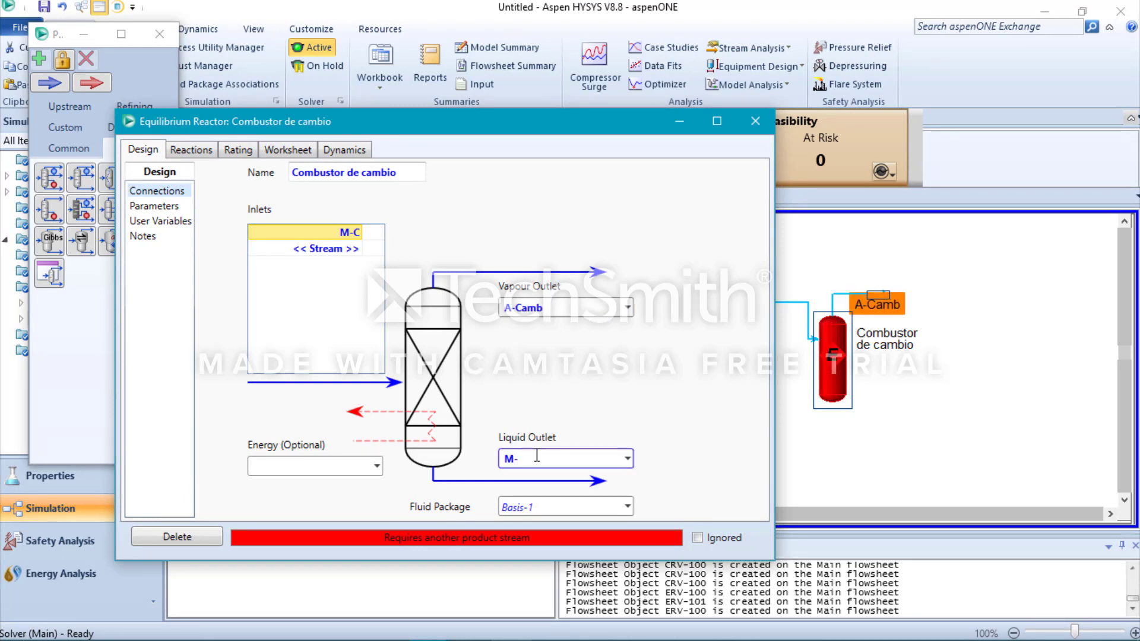
# Assign the Equilibrio reaction set to the Combustor de cambio reactor and close its property window
pyautogui.click(190, 149)
pyautogui.click(399, 193)
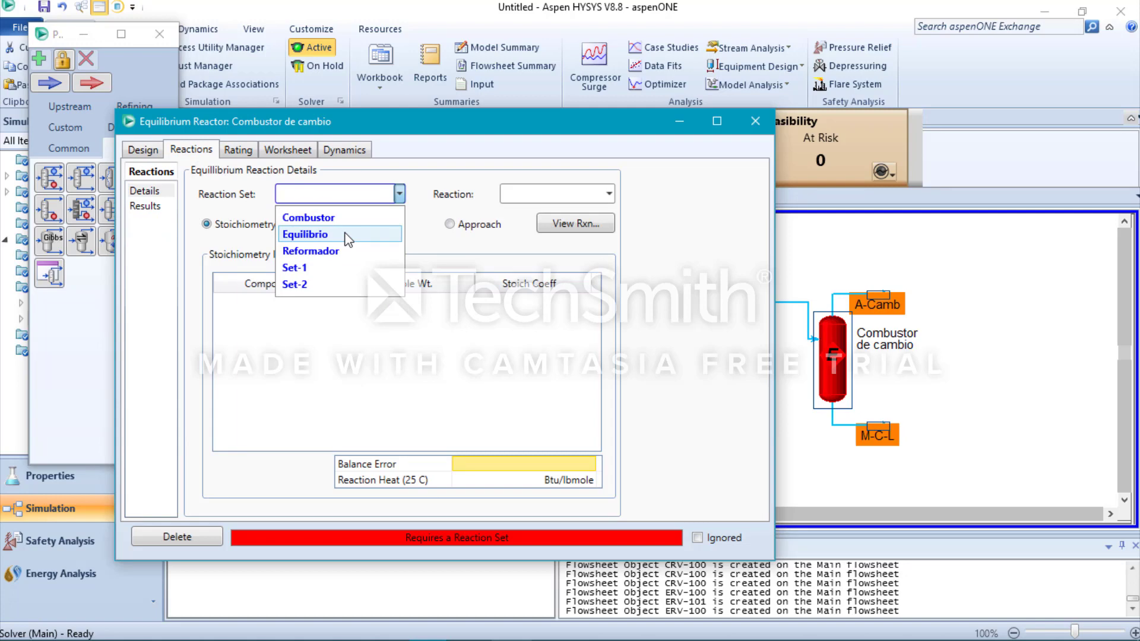
pyautogui.click(346, 235)
pyautogui.click(755, 121)
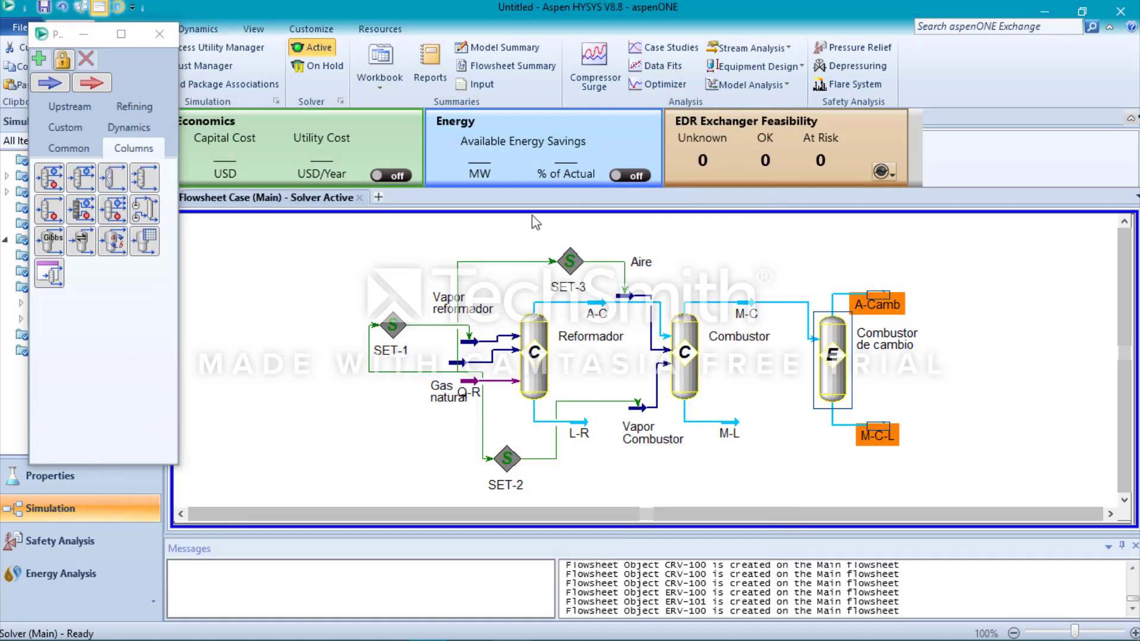
# Place another equilibrium reactor after Combustor de cambio and name it Reactor de cambio 1
pyautogui.click(81, 240)
pyautogui.click(959, 411)
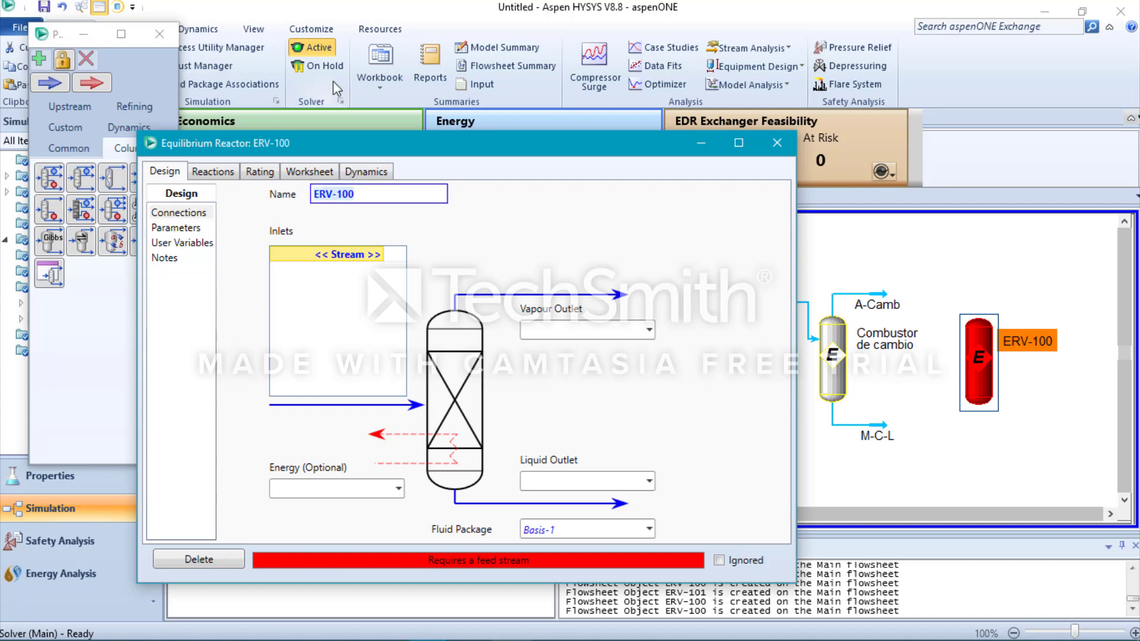
pyautogui.press('BackSpace')
pyautogui.write('Reactor de cambio 1')
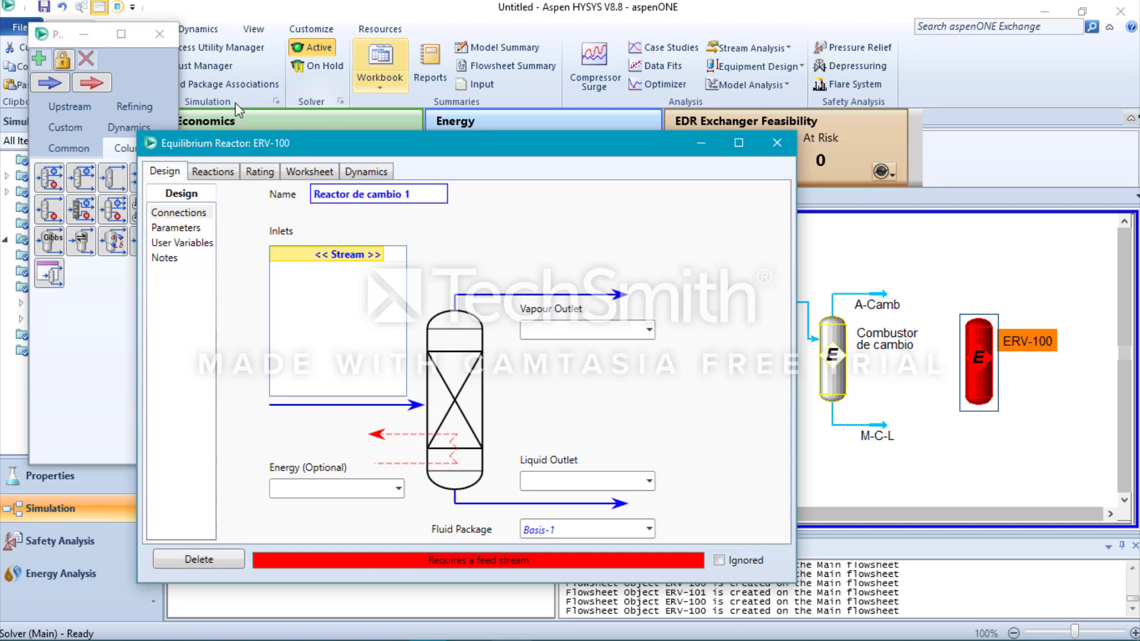
pyautogui.press('Return')
# Connect A-Camb as the inlet and Qc1 as the energy stream of Reactor de cambio 1
pyautogui.click(356, 254)
pyautogui.click(263, 255)
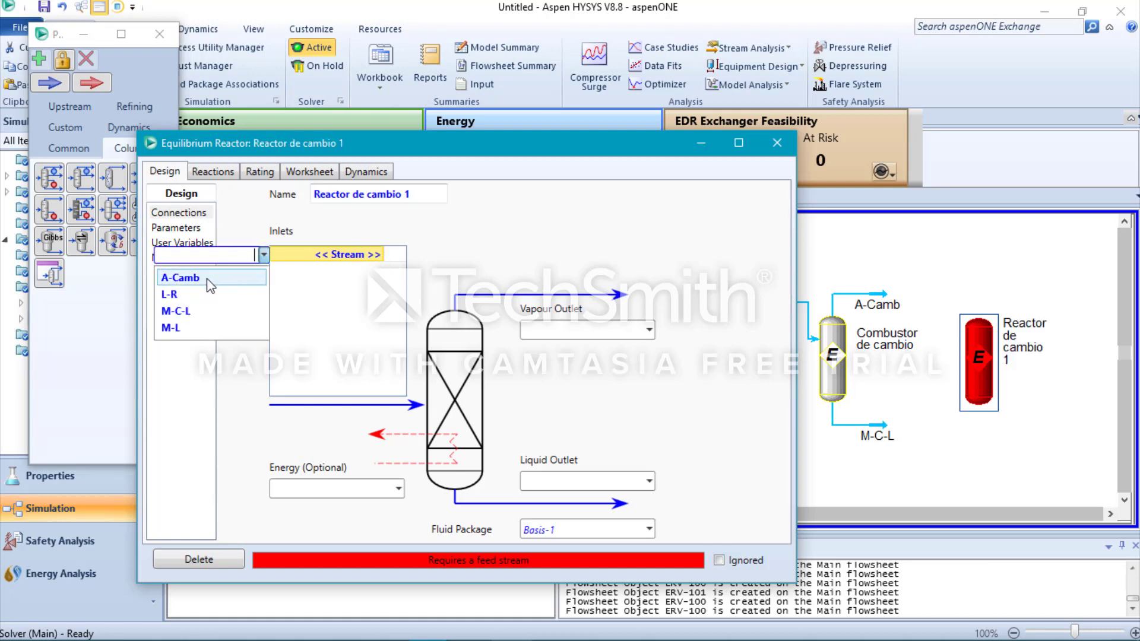
pyautogui.click(181, 278)
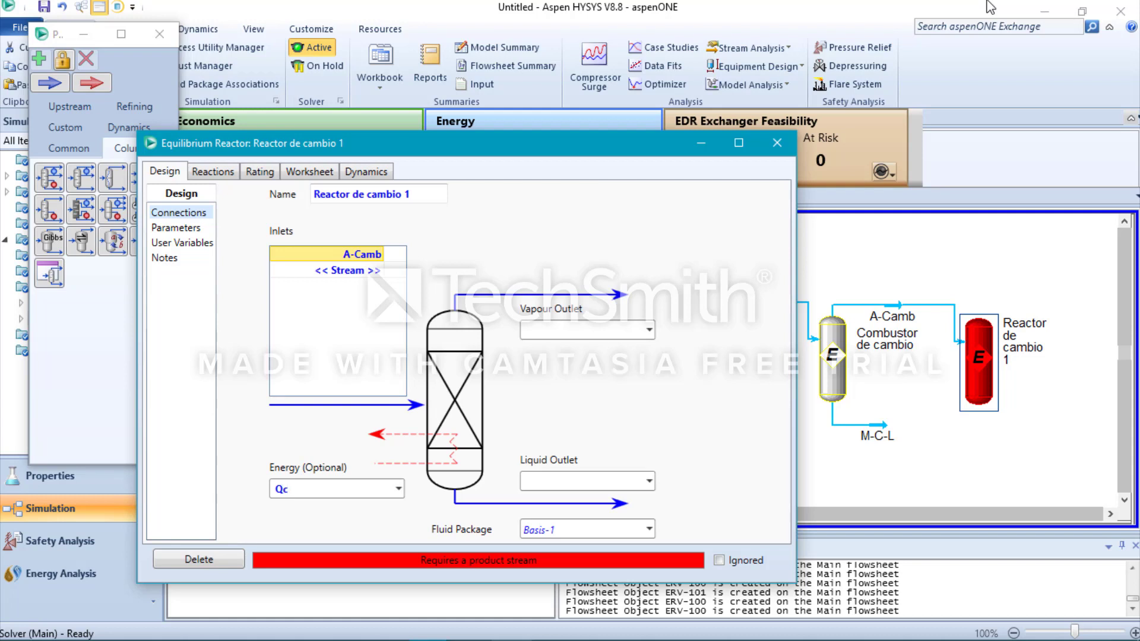
# Assign vapour outlet A-Camb2 and liquid outlet M-C-L2 to Reactor de cambio 1
pyautogui.click(626, 326)
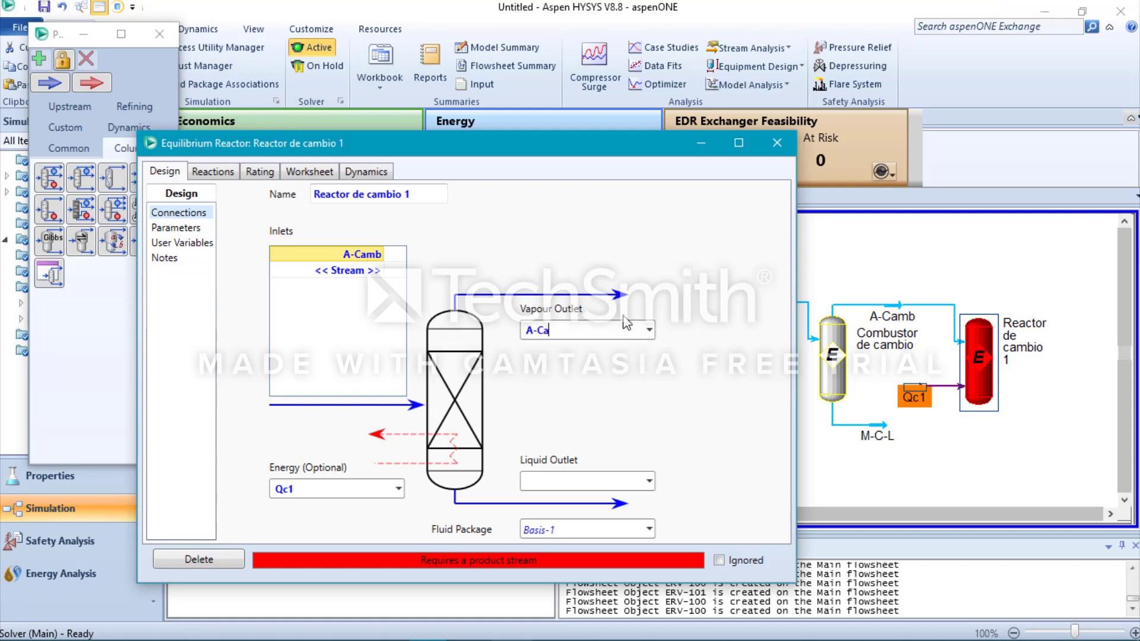
pyautogui.click(587, 479)
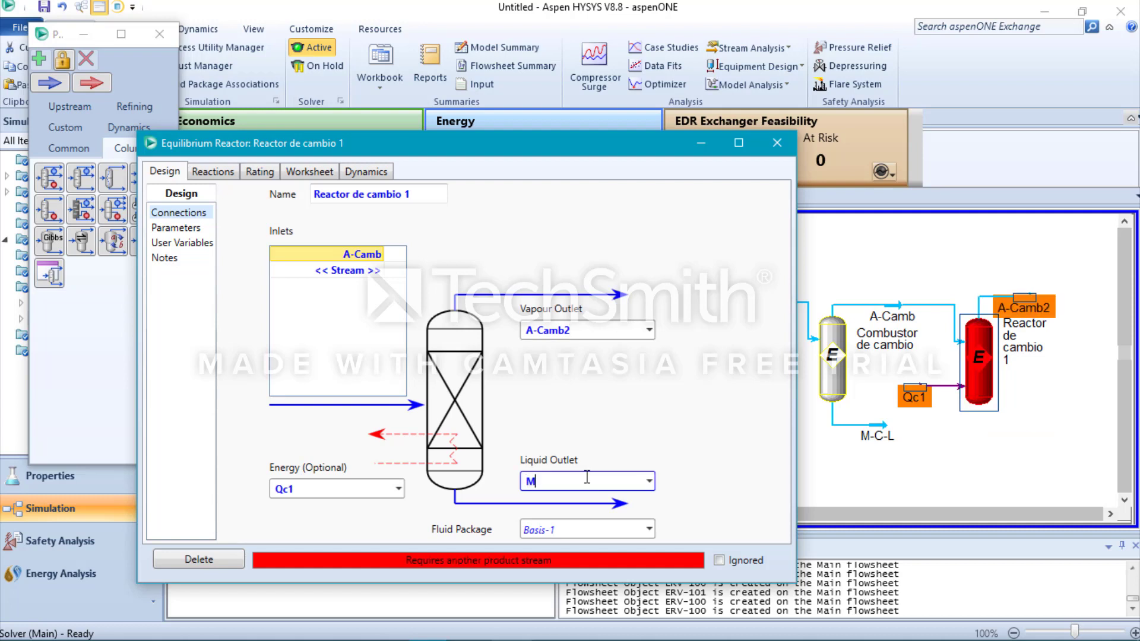
pyautogui.write('M-C')
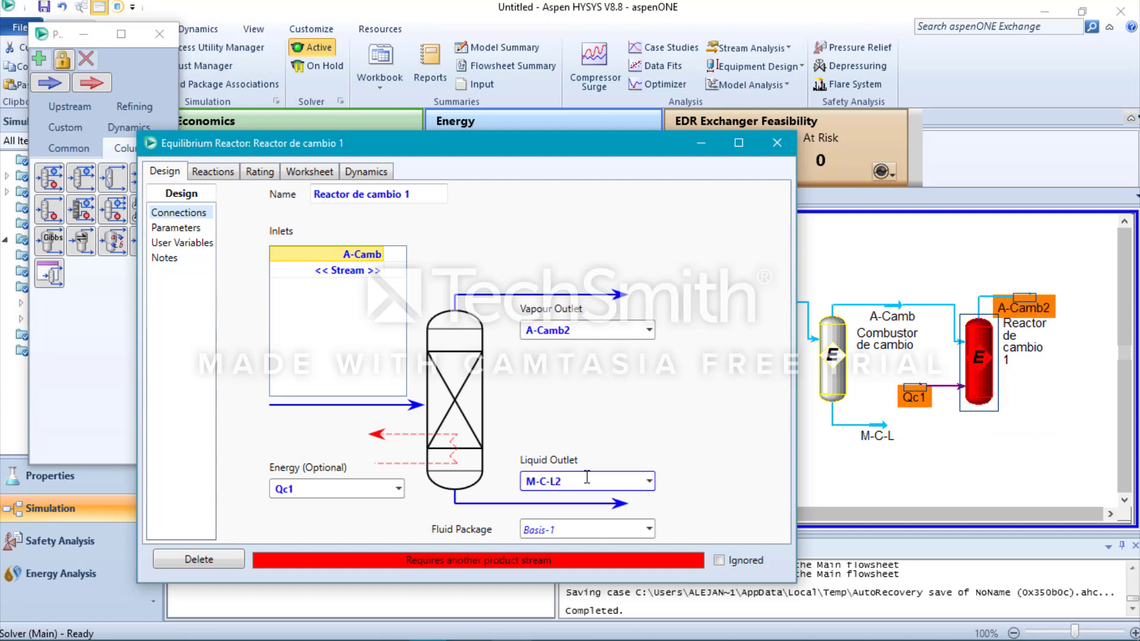
pyautogui.write('-L2')
# Assign the Equilibrio reaction set to Reactor de cambio 1 and close its property window
pyautogui.click(213, 171)
pyautogui.click(421, 215)
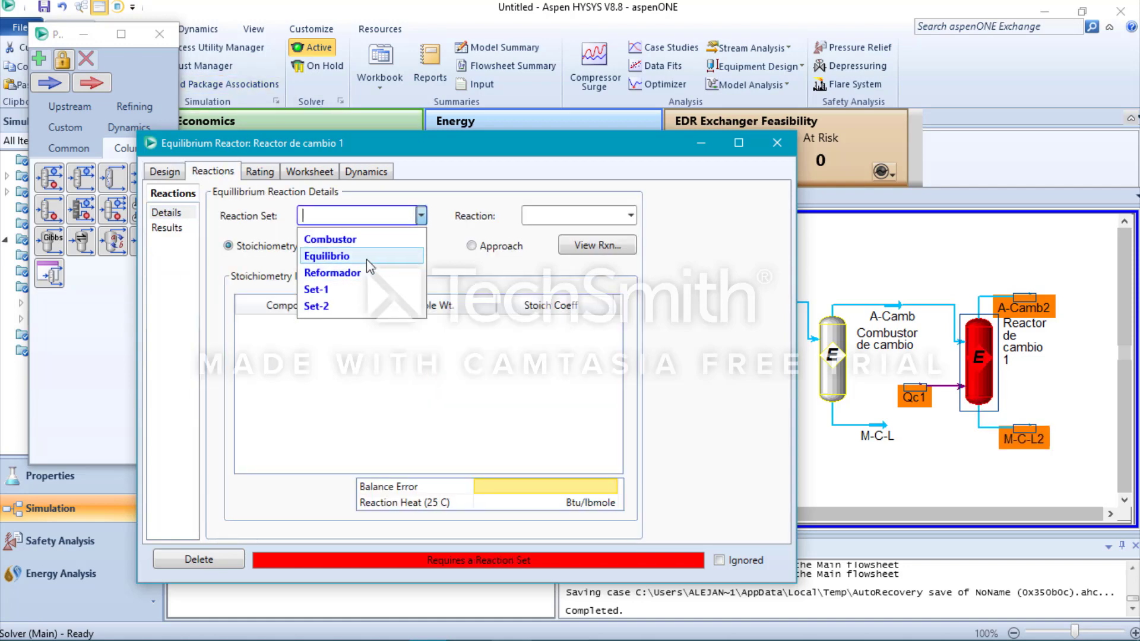
pyautogui.click(369, 265)
pyautogui.click(772, 142)
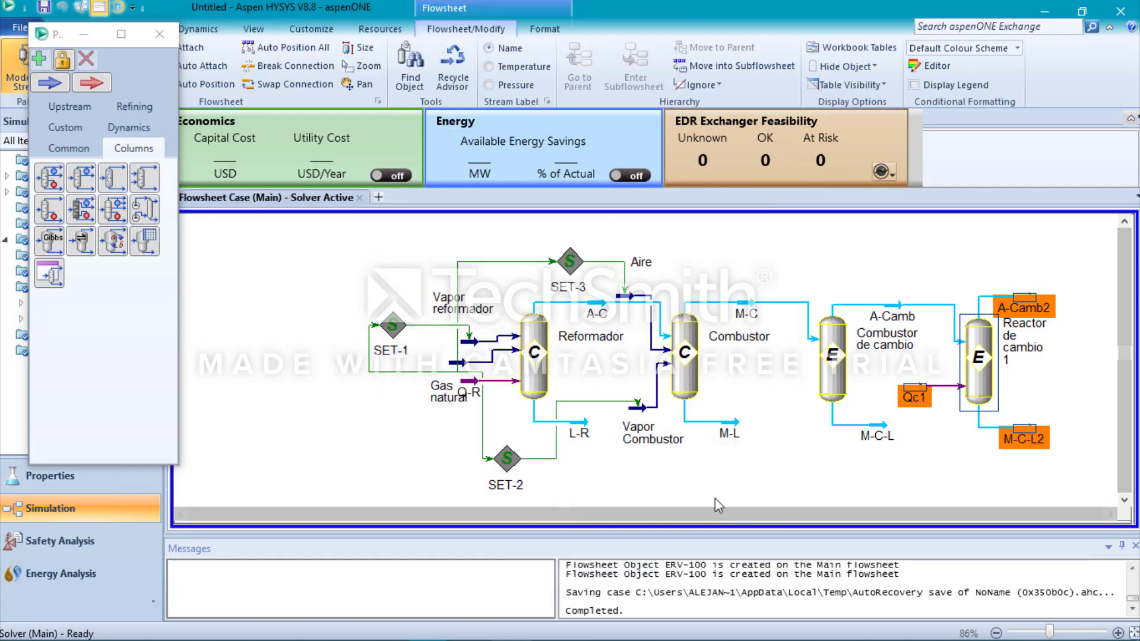
# Place a third equilibrium reactor after Reactor de cambio 1 and name it Reactor de cambio 2
pyautogui.click(801, 511)
pyautogui.click(801, 511)
pyautogui.click(801, 511)
pyautogui.click(81, 241)
pyautogui.click(840, 379)
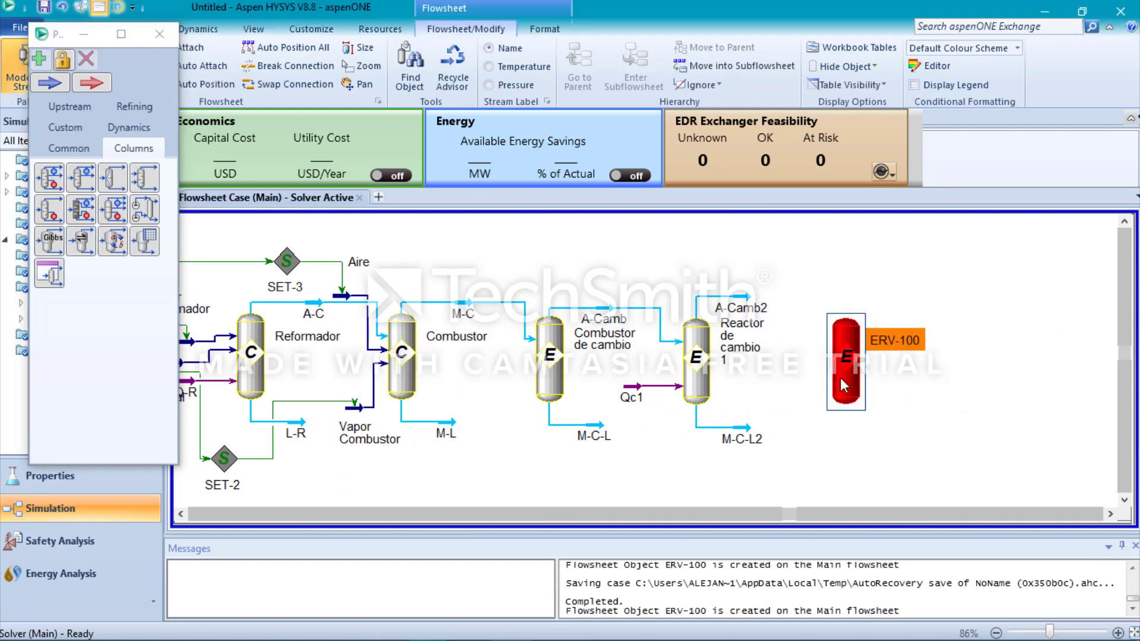
pyautogui.doubleClick(844, 384)
pyautogui.write('Reactor de cambio ')
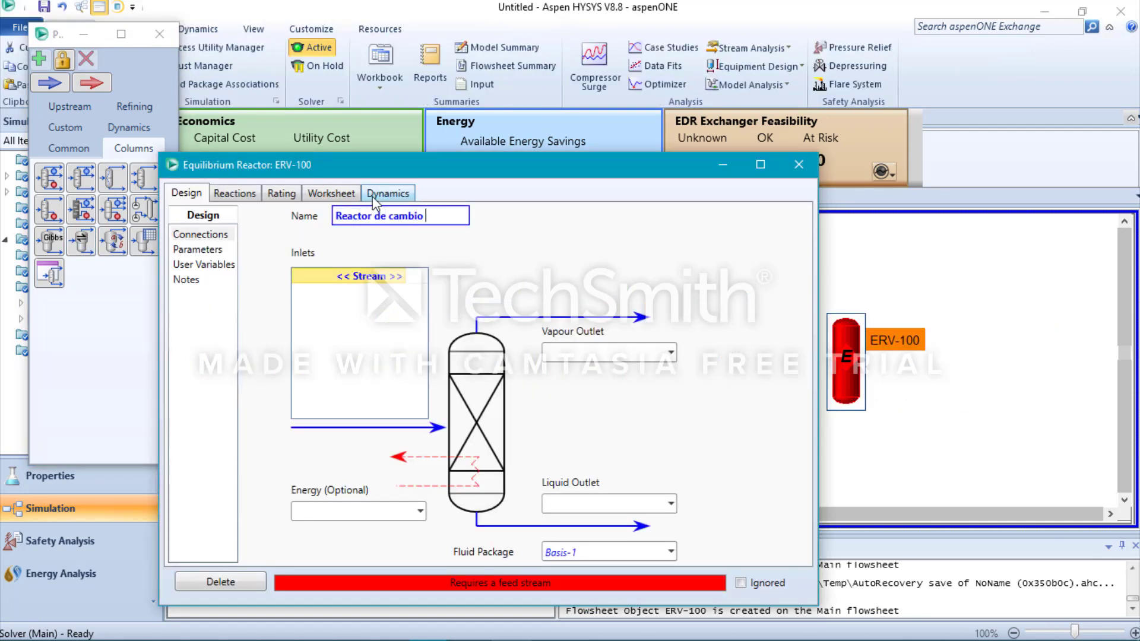
pyautogui.write('2')
# Connect A-Camb2 as the inlet and Qc2 as the energy stream of Reactor de cambio 2
pyautogui.click(399, 278)
pyautogui.click(205, 300)
pyautogui.click(389, 509)
pyautogui.write('Qc2')
# Assign vapour outlet Gas de sintesis and liquid outlet M-C-L3 to Reactor de cambio 2
pyautogui.click(578, 356)
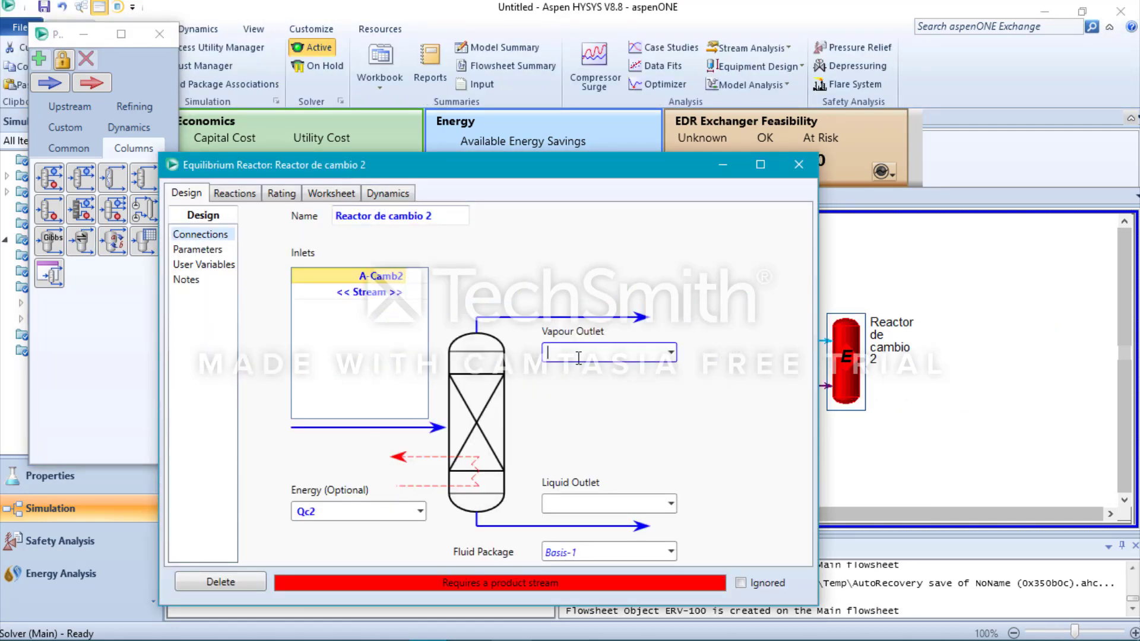
pyautogui.write('Gas de sintesis')
pyautogui.click(640, 503)
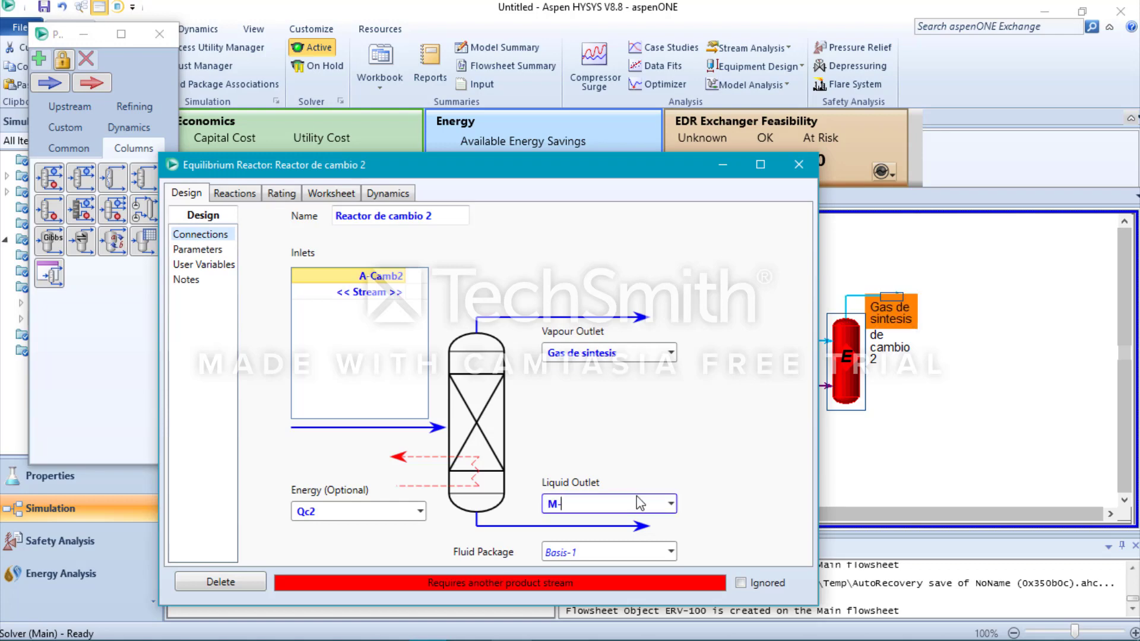
pyautogui.write('M-C-L3')
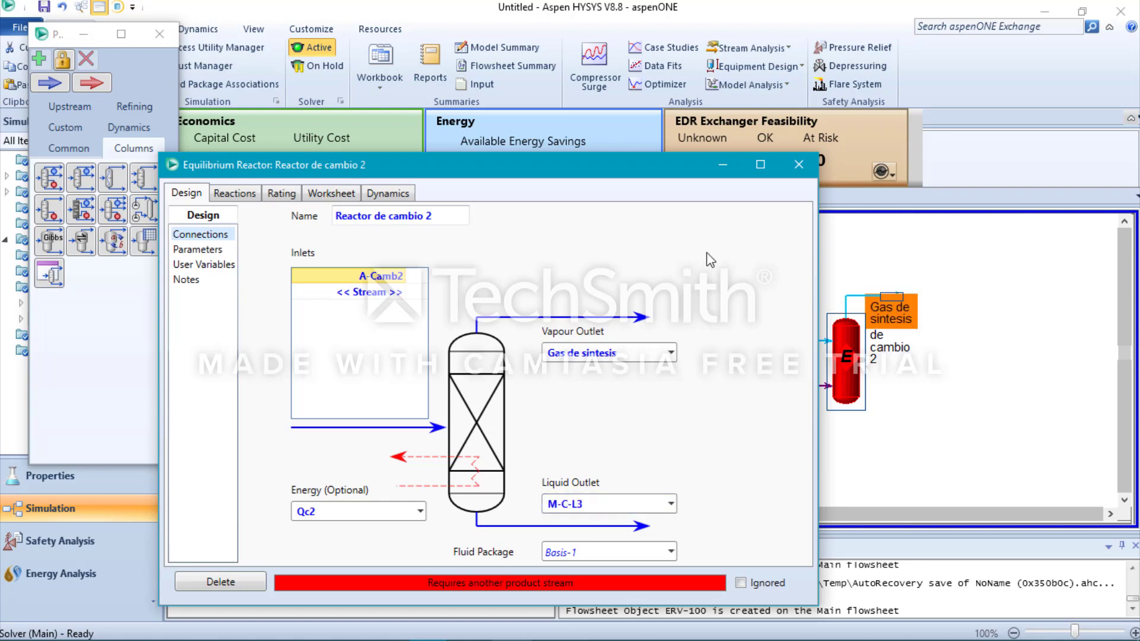
# Assign the Equilibrio reaction set to Reactor de cambio 2 and close its property window
pyautogui.click(237, 193)
pyautogui.click(443, 237)
pyautogui.click(349, 265)
pyautogui.click(789, 165)
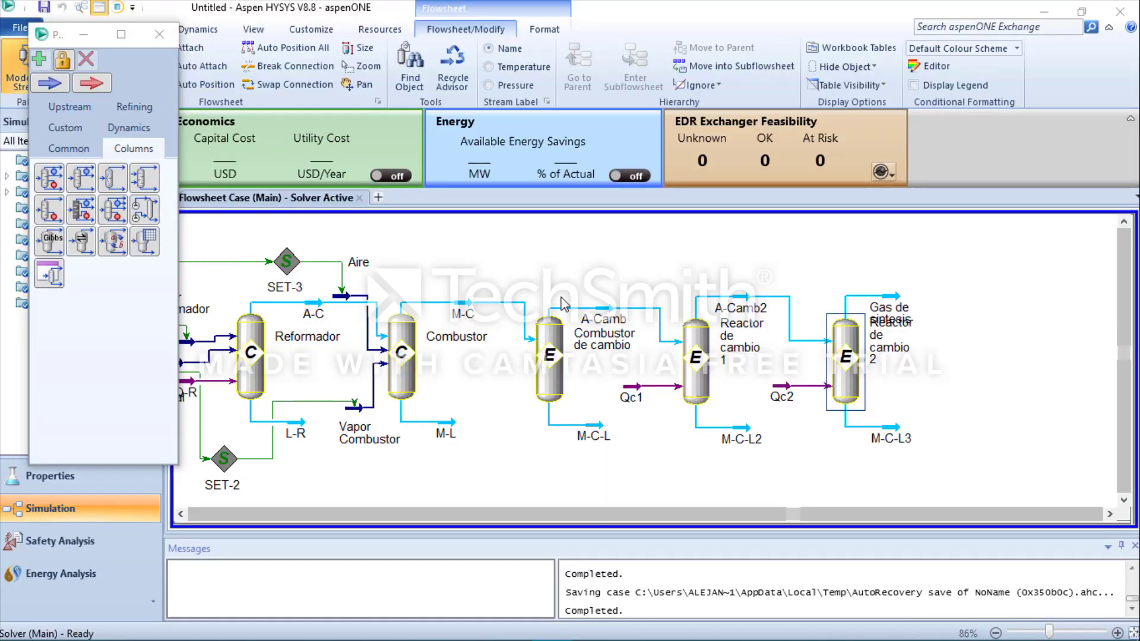
# Set the Gas de sintesis outlet temperature of Reactor de cambio 2 to 750 F and close the reactor window
pyautogui.doubleClick(844, 354)
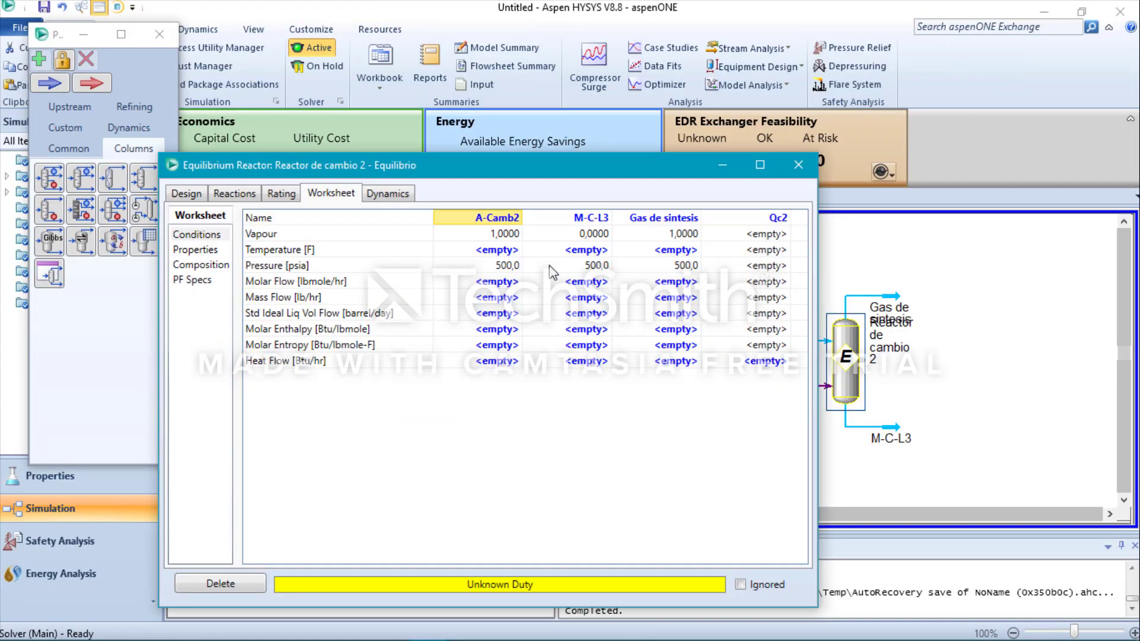
pyautogui.click(671, 251)
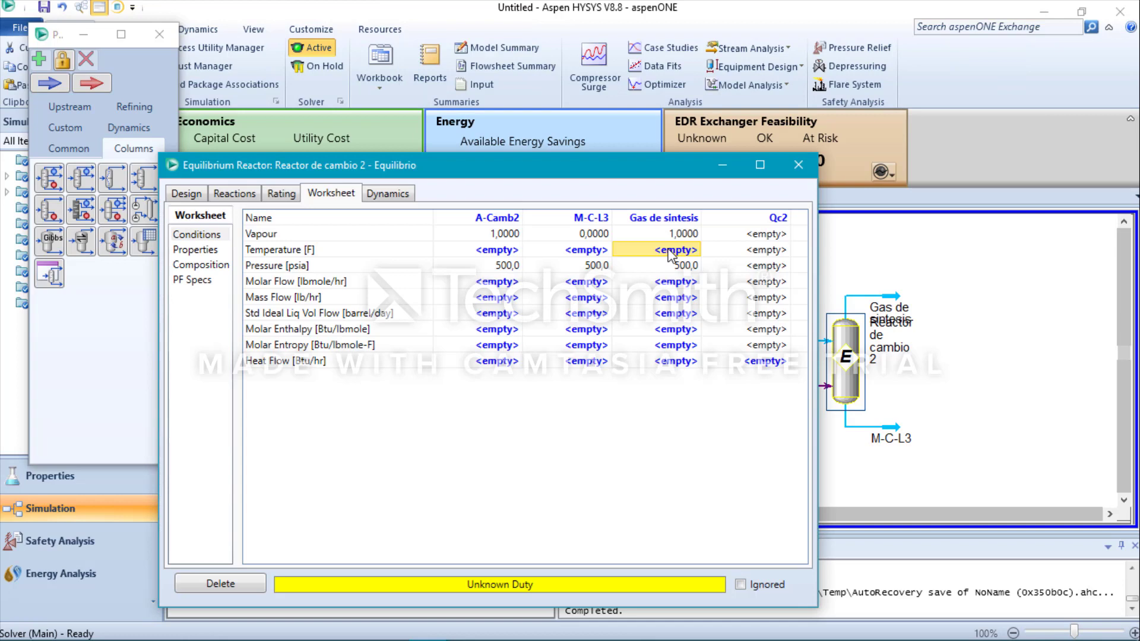
pyautogui.write('750')
pyautogui.press('Return')
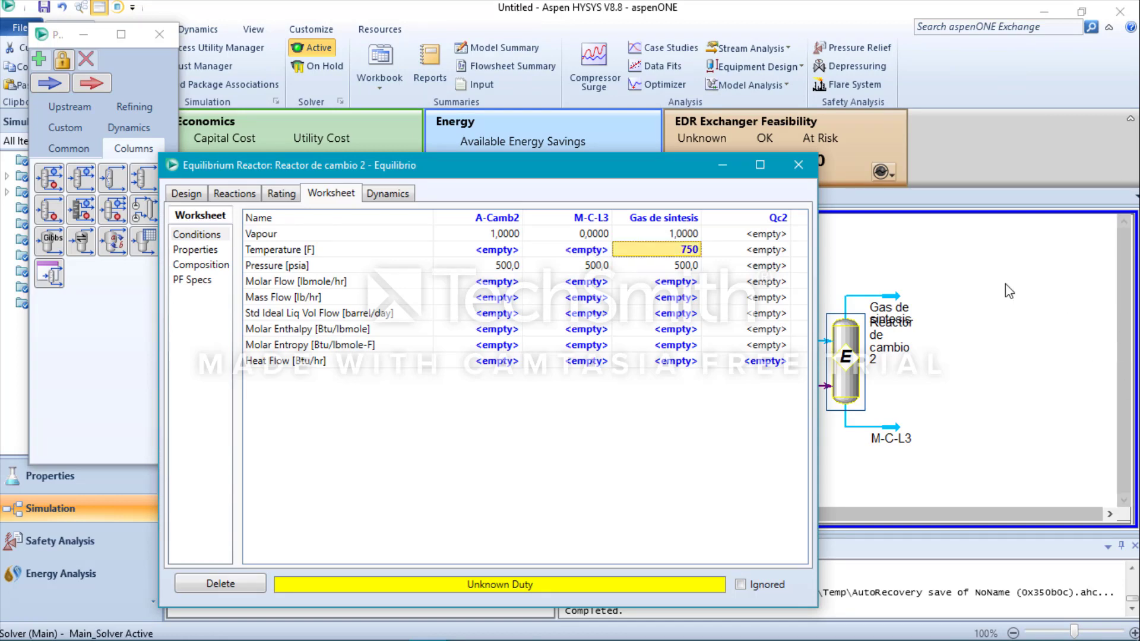
pyautogui.click(798, 165)
# Set the A-Camb2 outlet temperature of Reactor de cambio 1 to 850 F and close the reactor window
pyautogui.doubleClick(701, 358)
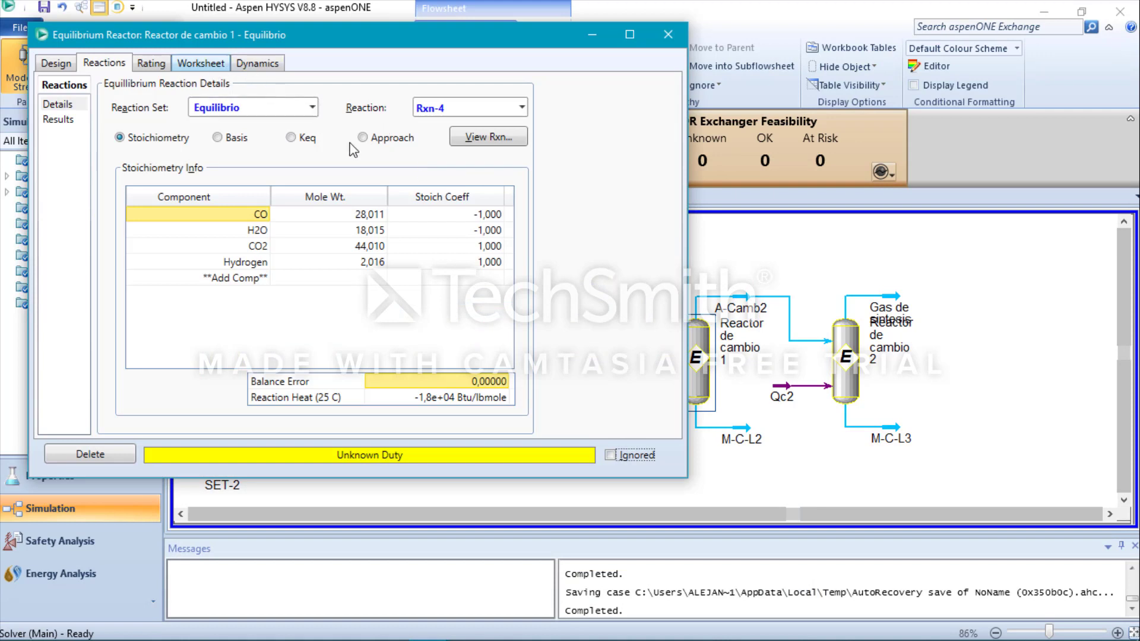
pyautogui.click(200, 63)
pyautogui.click(545, 121)
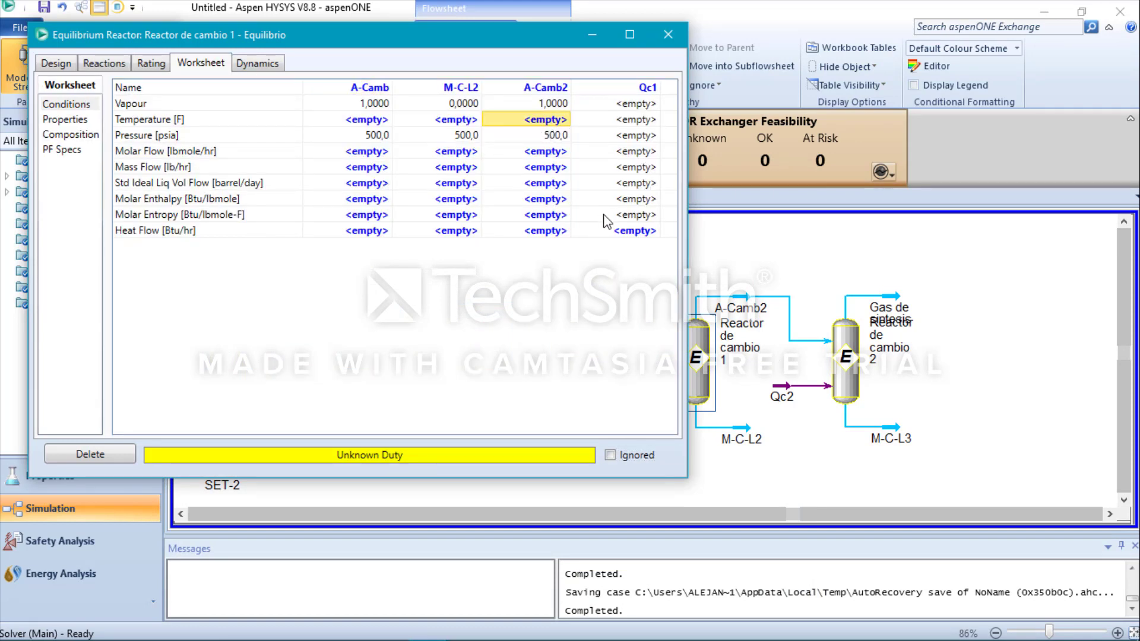
pyautogui.write('850')
pyautogui.press('Return')
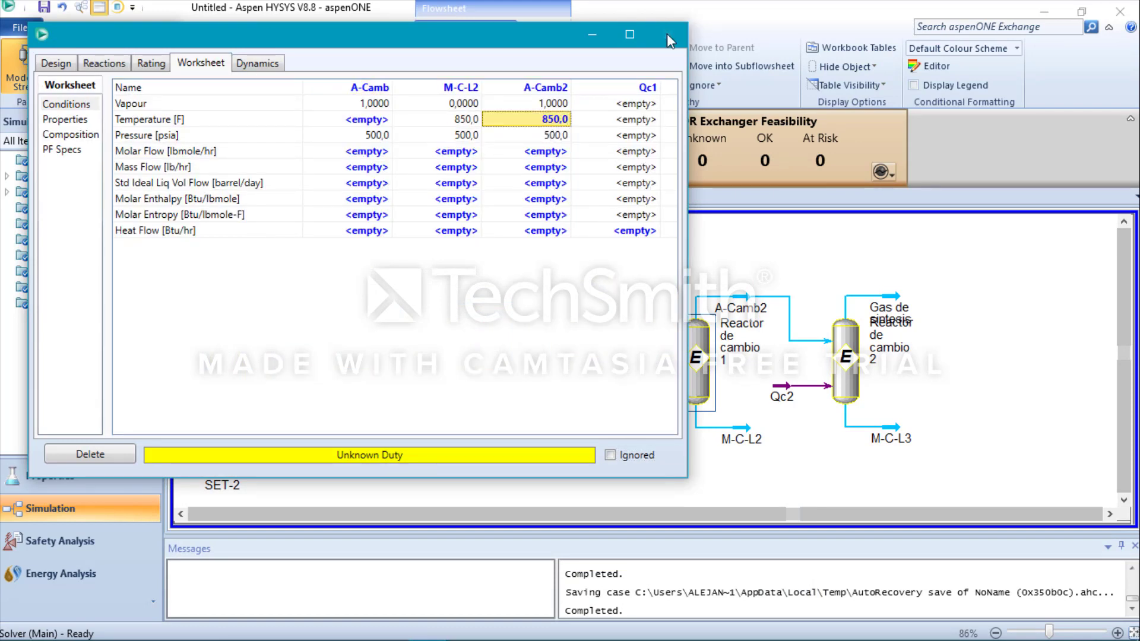
pyautogui.click(666, 35)
# Set the temperature of the Combustor's feed stream A-C to 1700 F
pyautogui.doubleClick(397, 340)
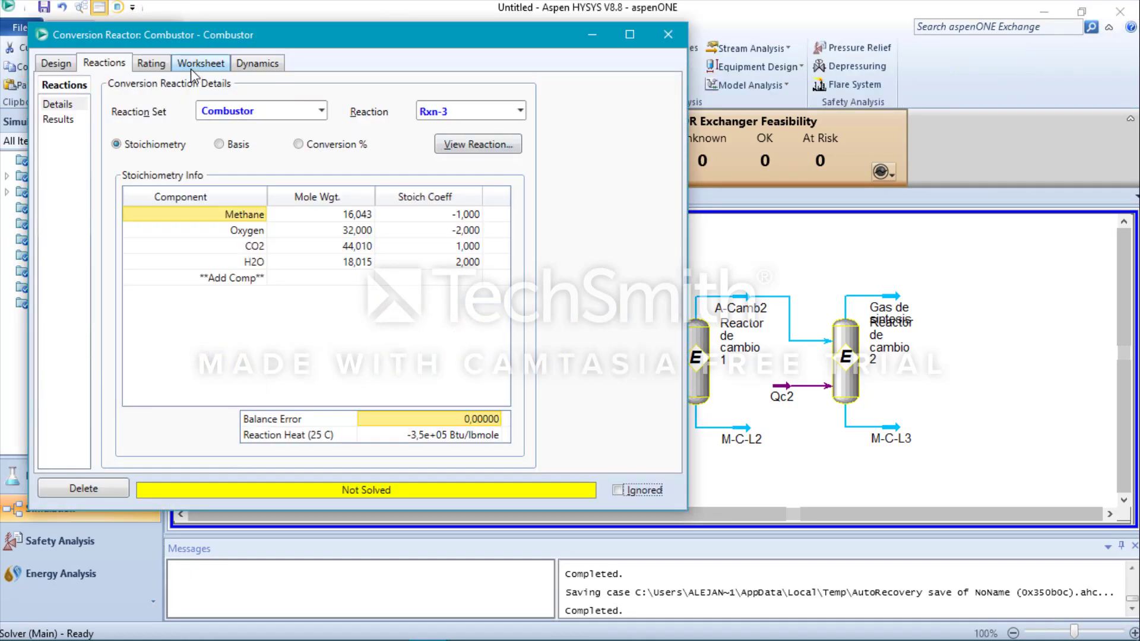
pyautogui.click(196, 64)
pyautogui.click(341, 122)
pyautogui.write('1700')
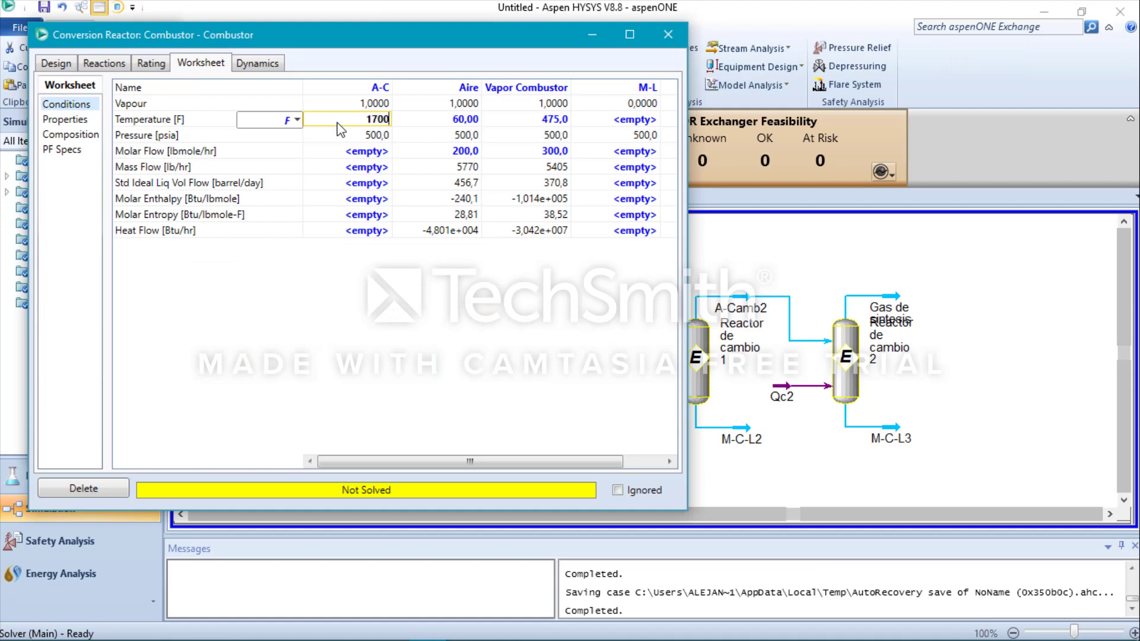
pyautogui.press('Return')
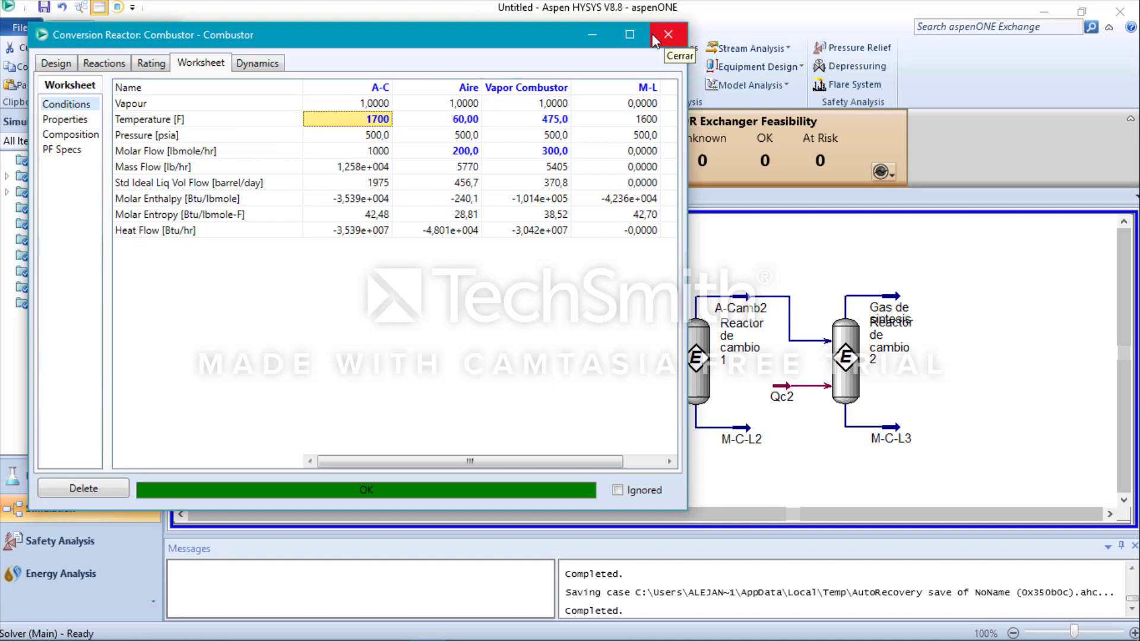
# Set the Co conversion coefficient of Rxn-1 in the Combustor to 35
pyautogui.click(113, 63)
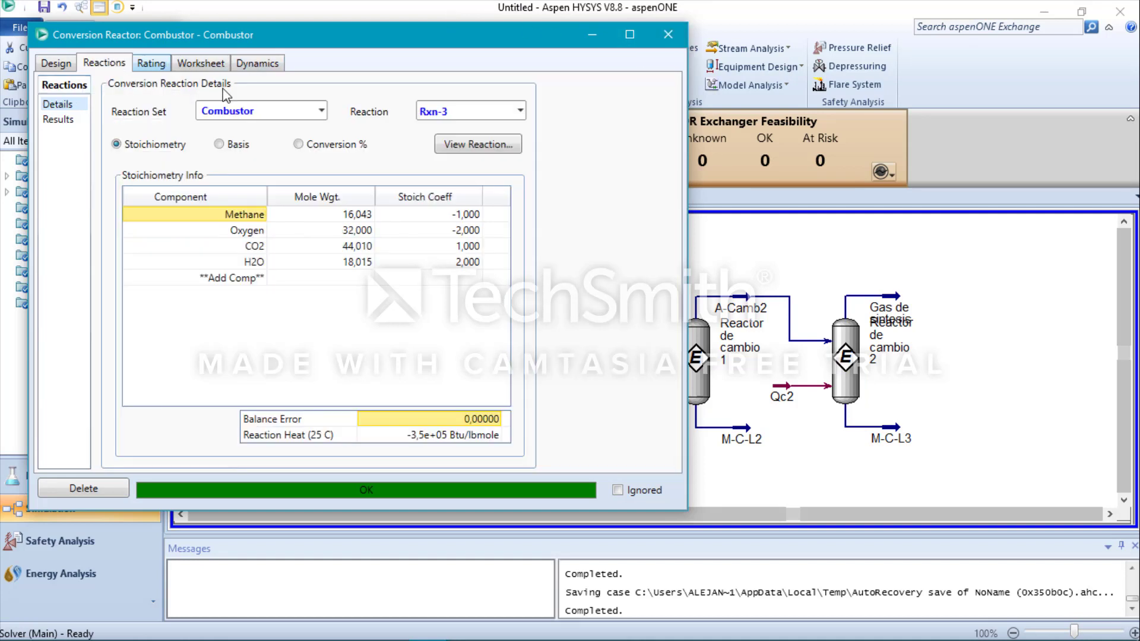
pyautogui.click(298, 145)
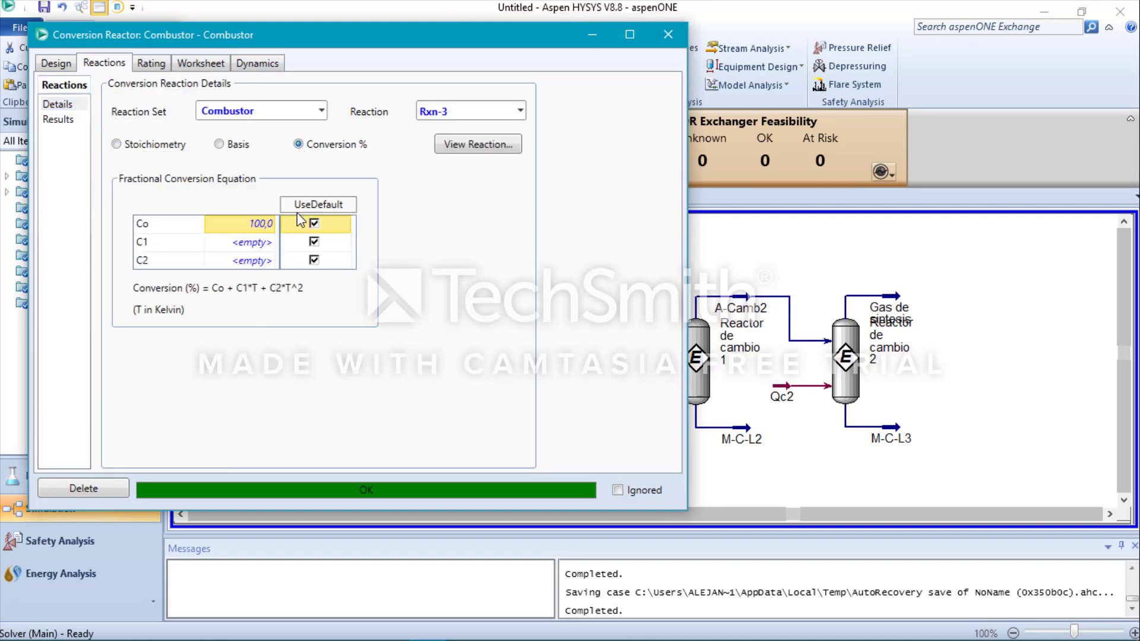
pyautogui.click(426, 112)
pyautogui.click(434, 137)
pyautogui.write('35')
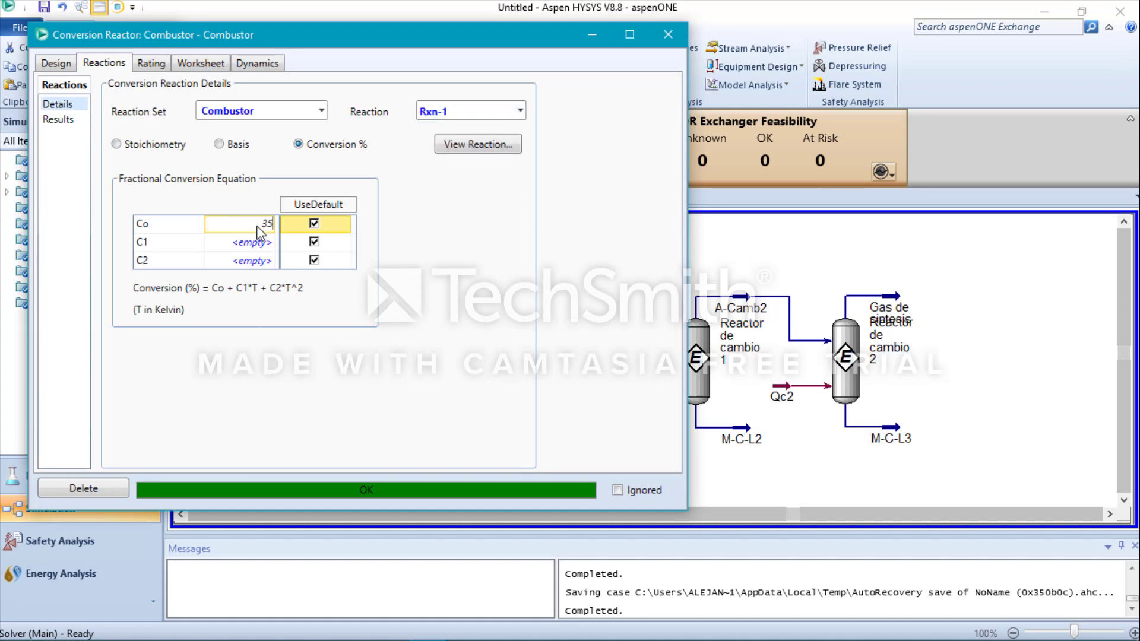
pyautogui.press('Return')
# Set the Co conversion coefficient of Rxn-2 in the Combustor to 65
pyautogui.click(429, 113)
pyautogui.click(438, 150)
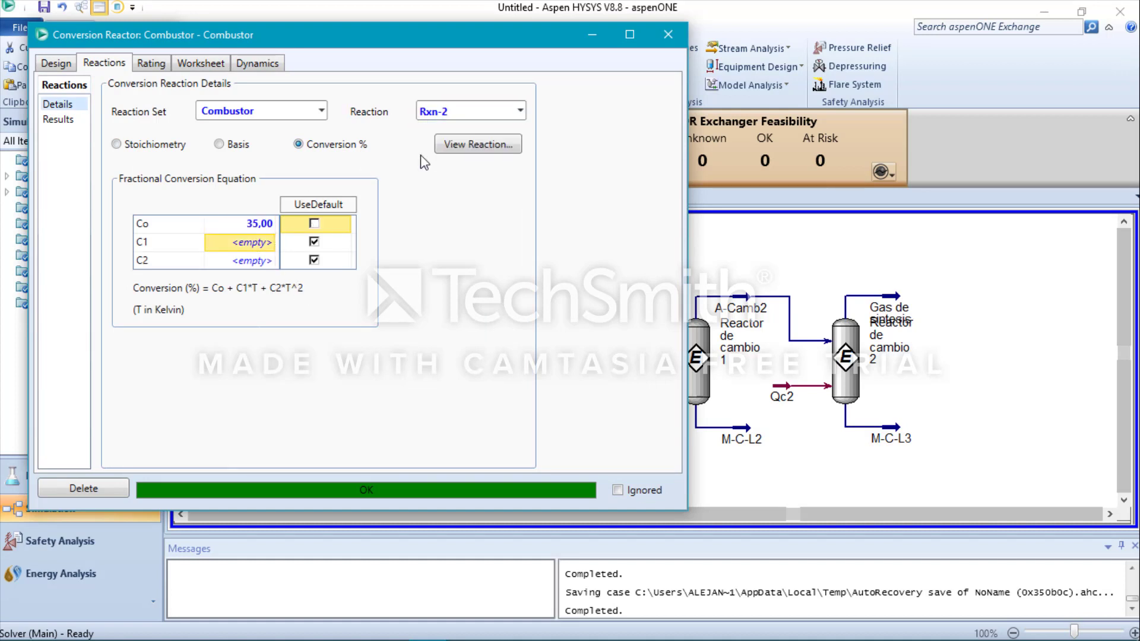
pyautogui.click(261, 224)
pyautogui.write('4')
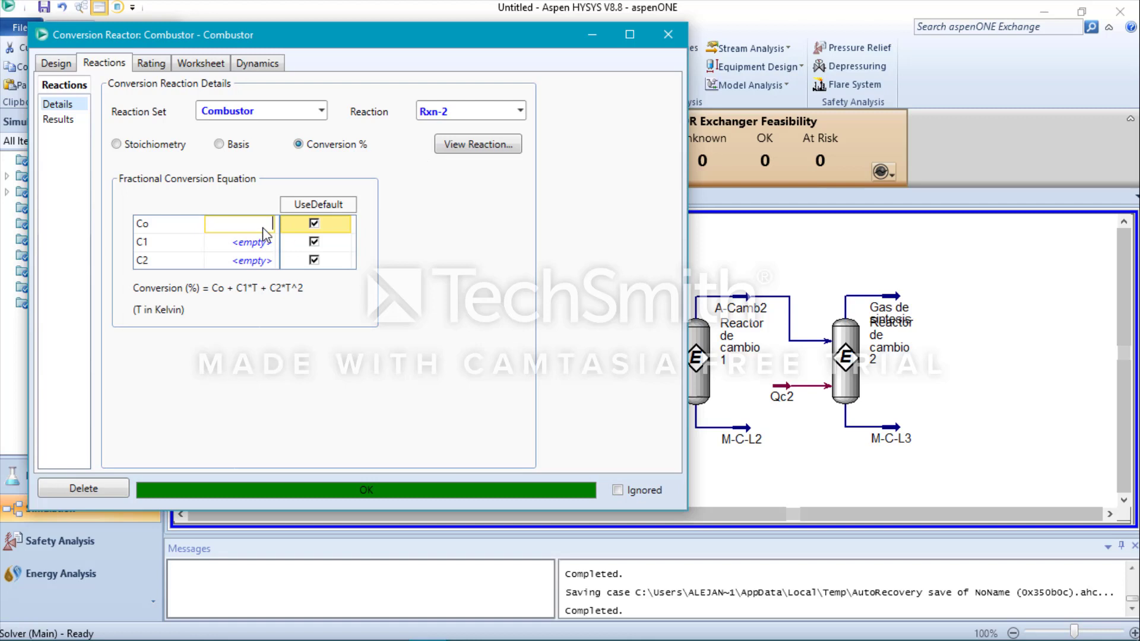
pyautogui.write('65')
pyautogui.press('Return')
# Review the Co conversion coefficient of Rxn-3 in the Combustor and close the reactor window
pyautogui.click(434, 111)
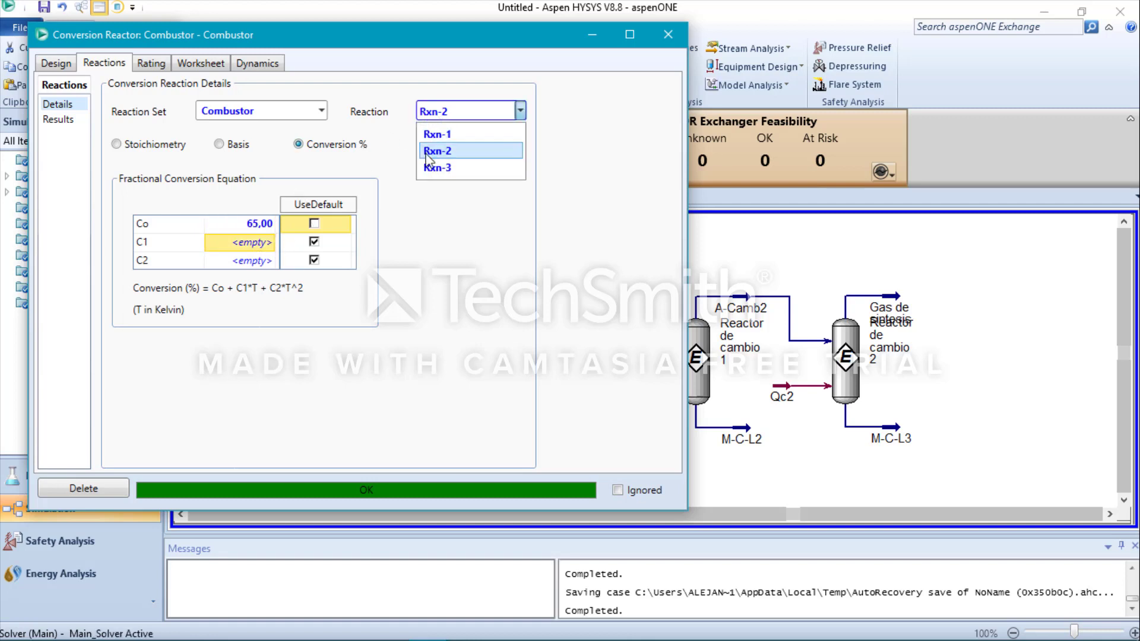
pyautogui.click(437, 168)
pyautogui.click(258, 224)
pyautogui.press('Return')
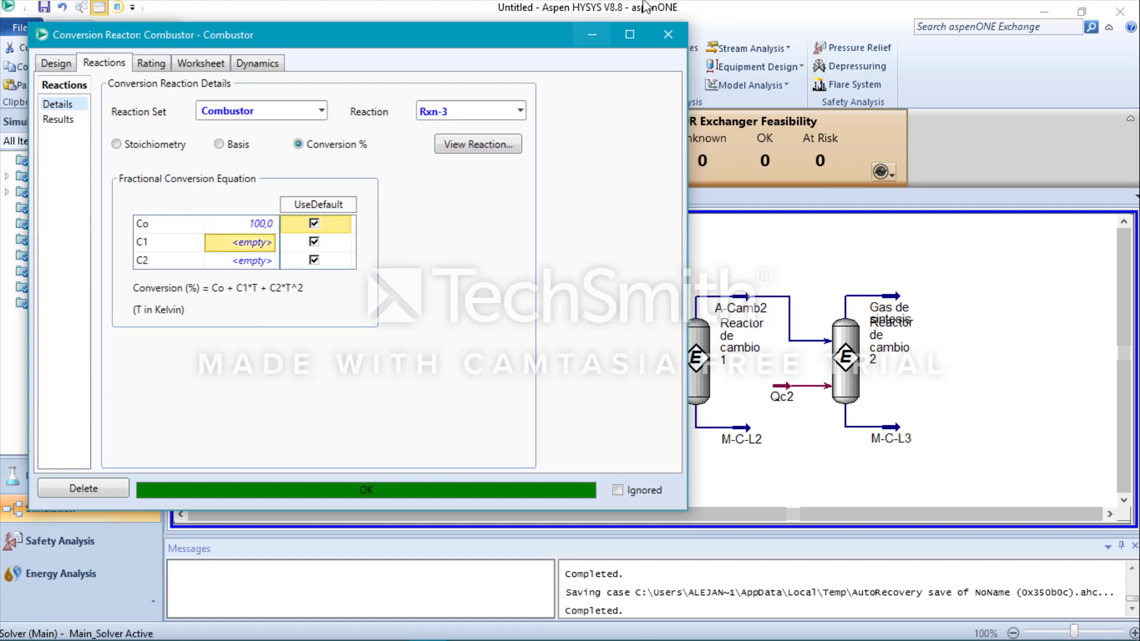
pyautogui.click(668, 34)
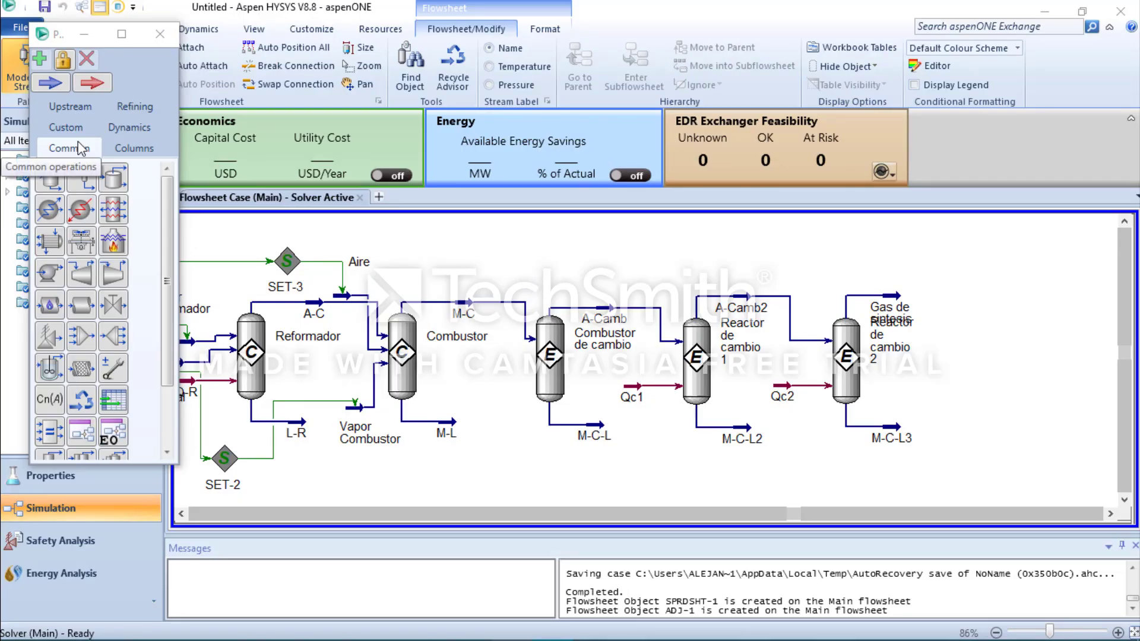
# Place an Adjust operation beyond Reactor de cambio 2 and choose the Molar Flow of Vapor Combustor as its adjusted variable
pyautogui.click(1001, 249)
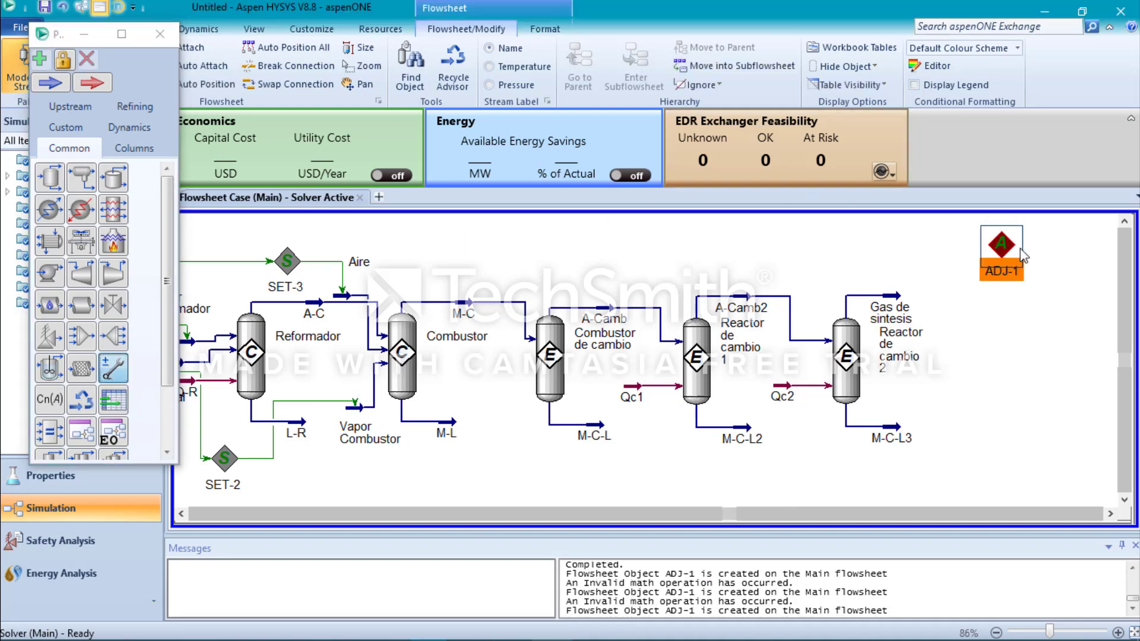
pyautogui.doubleClick(1001, 248)
pyautogui.click(534, 179)
pyautogui.click(425, 418)
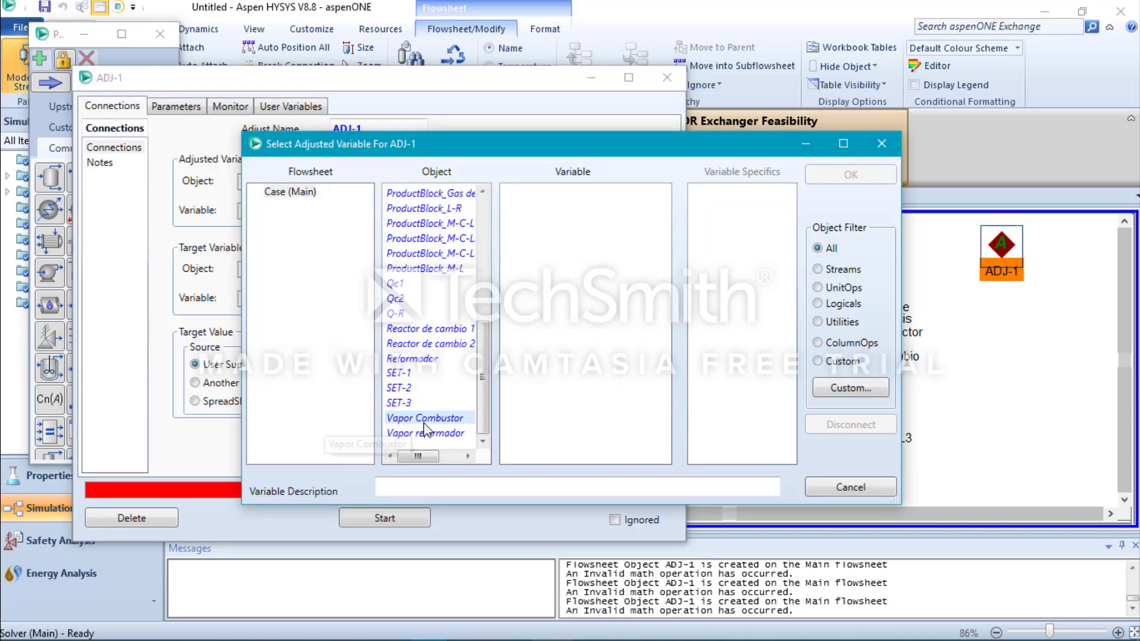
pyautogui.click(538, 299)
pyautogui.click(522, 314)
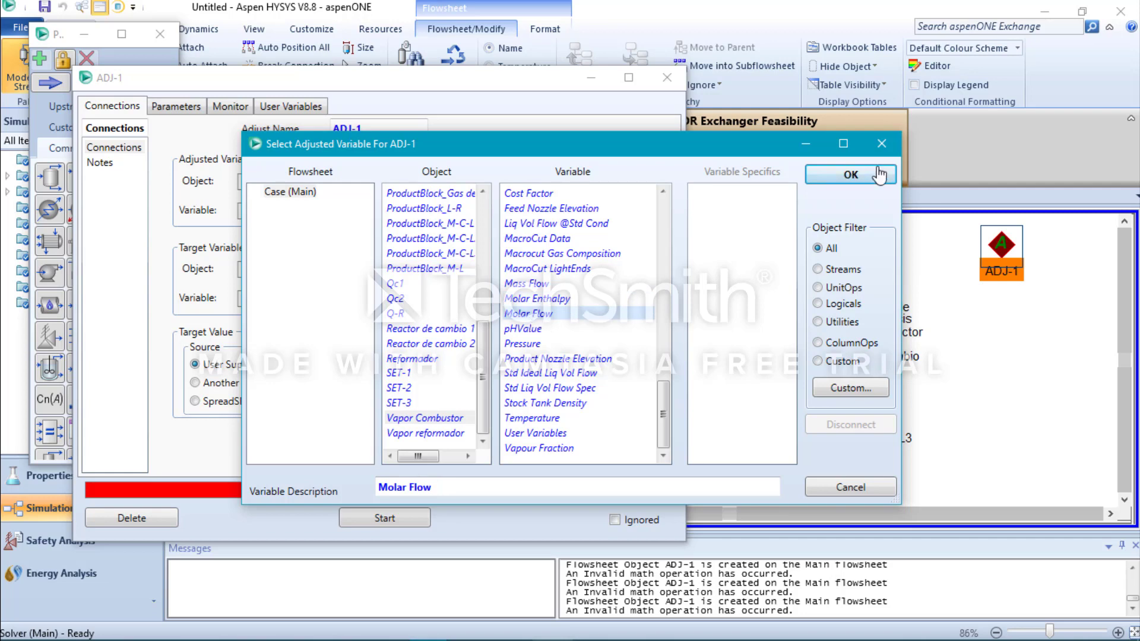
pyautogui.click(872, 174)
# Choose the Vessel Temperature of Combustor de cambio as the target variable of ADJ-1 with a specified target value of 1700 F
pyautogui.click(558, 267)
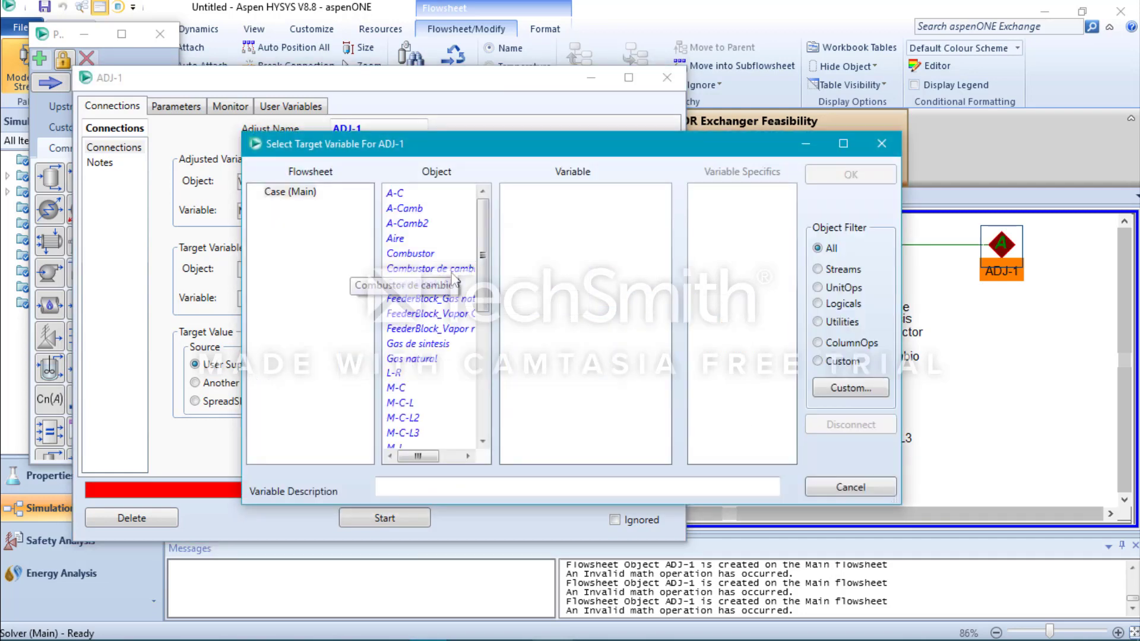
pyautogui.click(430, 269)
pyautogui.scroll(-15, 571, 289)
pyautogui.click(552, 404)
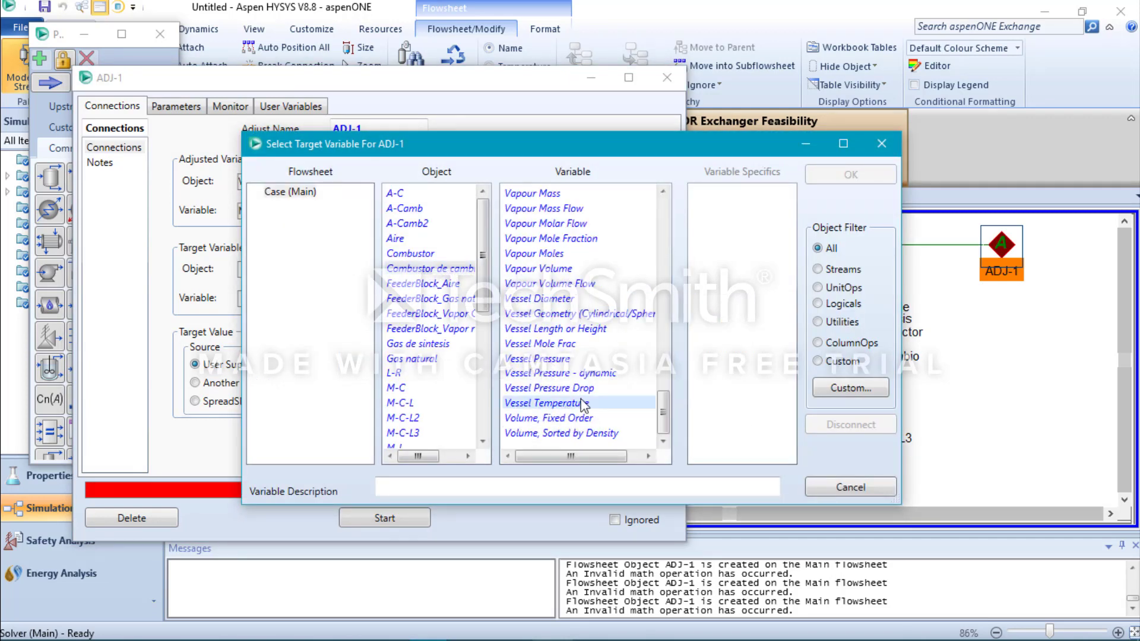
pyautogui.click(851, 175)
pyautogui.click(460, 386)
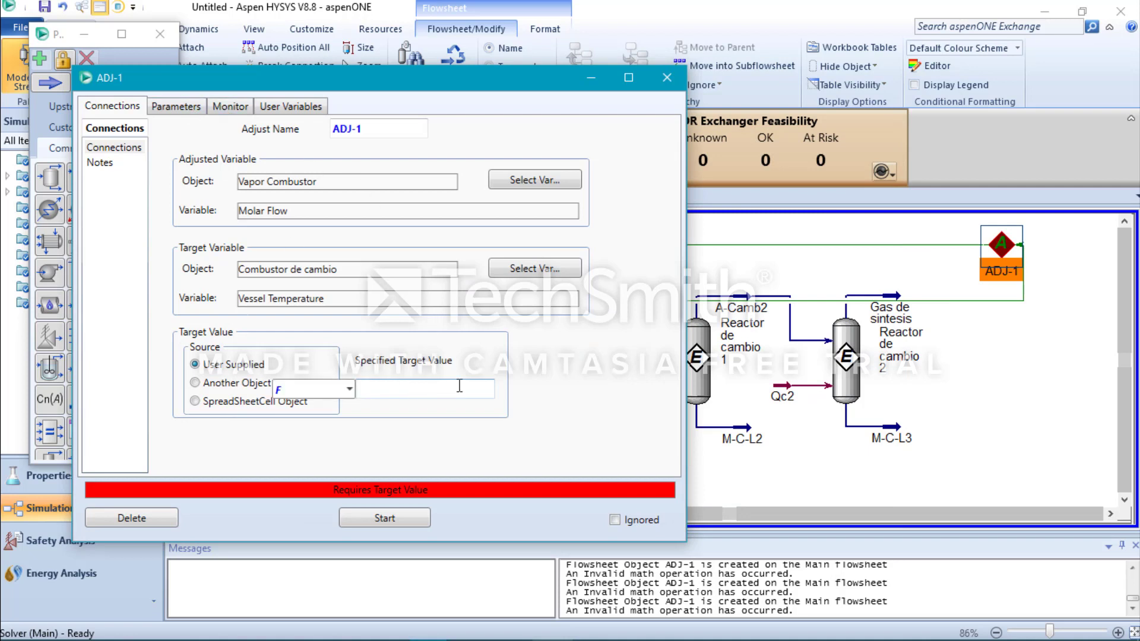
pyautogui.press('Return')
# Set the solving parameters of ADJ-1 to tolerance 0,1 F, step size 50 lbmole/hr and 25 maximum iterations
pyautogui.click(177, 107)
pyautogui.click(431, 221)
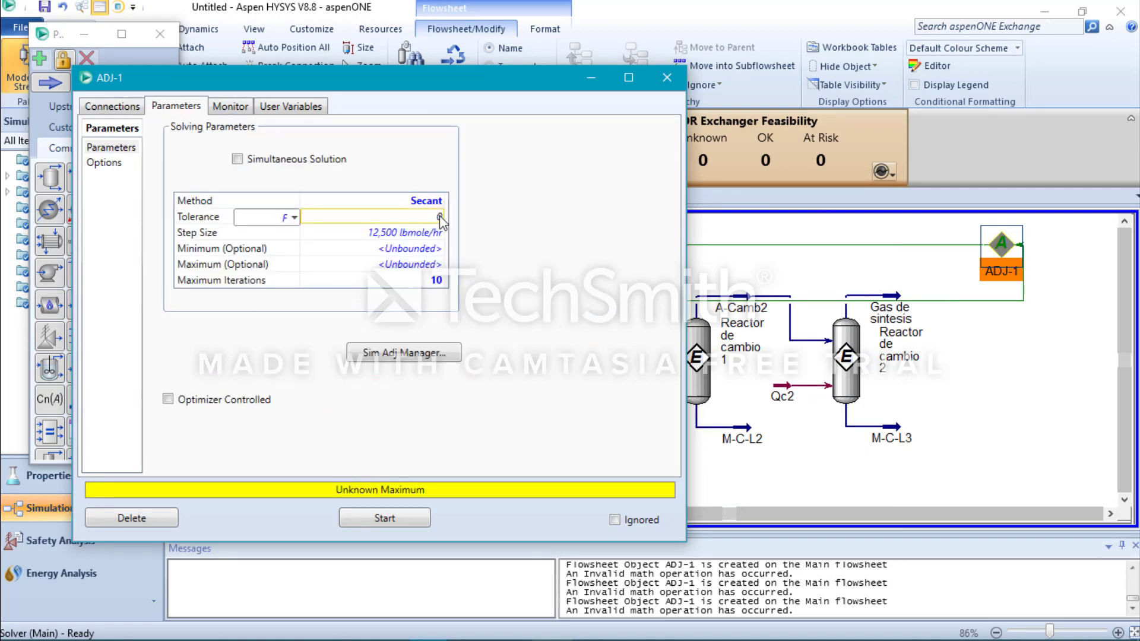
pyautogui.write('0,1')
pyautogui.press('Return')
pyautogui.write('50')
pyautogui.click(417, 285)
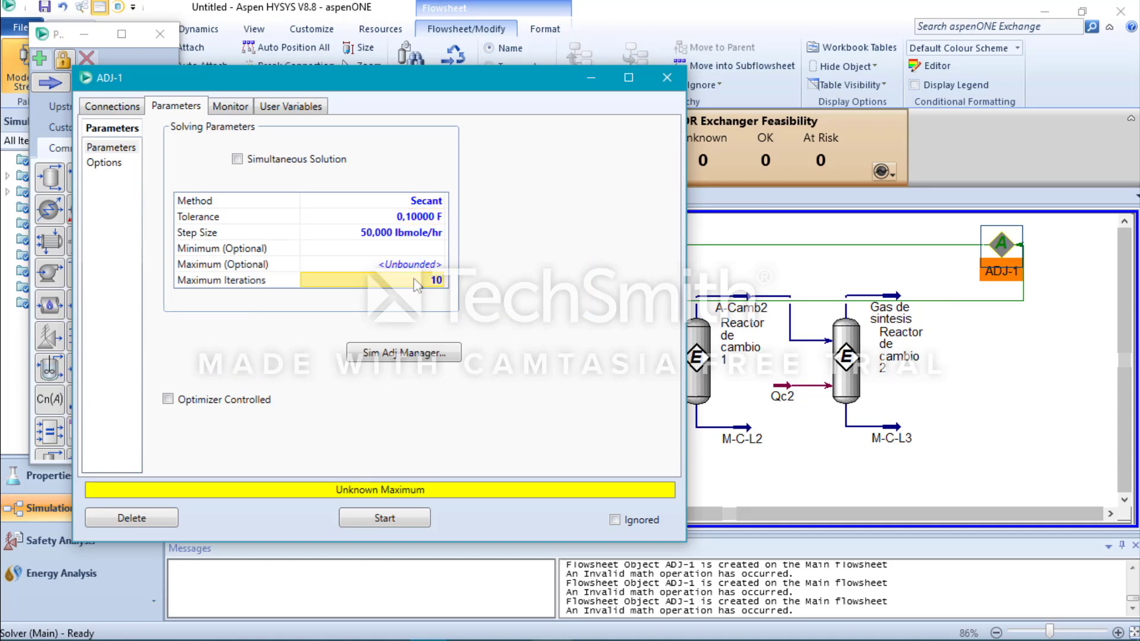
pyautogui.write('25')
pyautogui.press('Return')
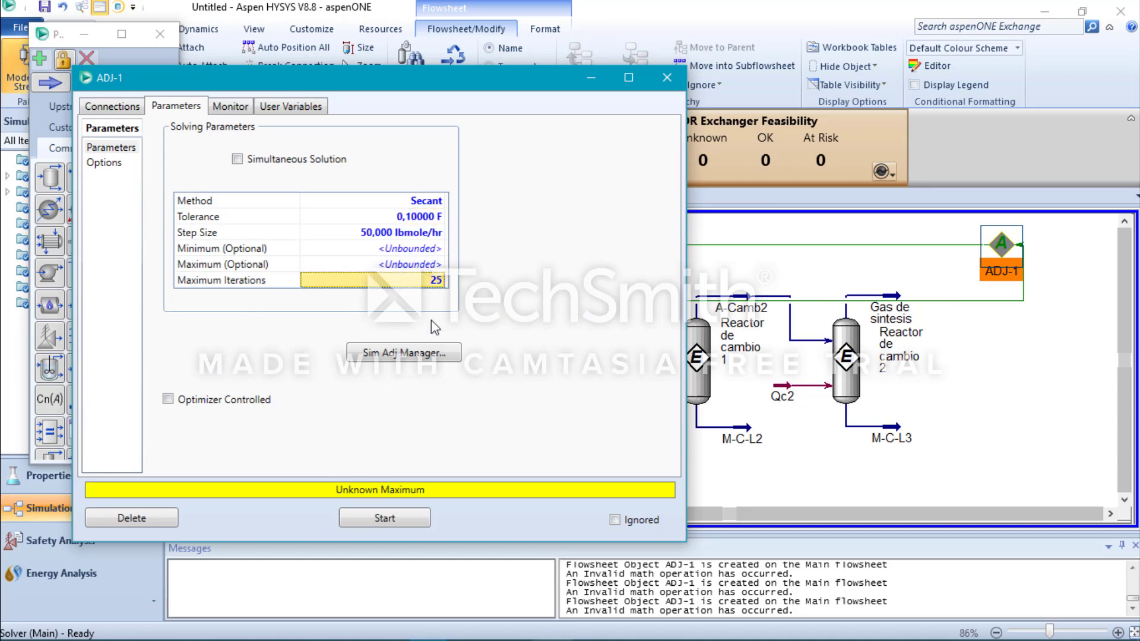
# Run the ADJ-1 calculation, close its window and move its connection line above stream A-Camb2
pyautogui.click(385, 518)
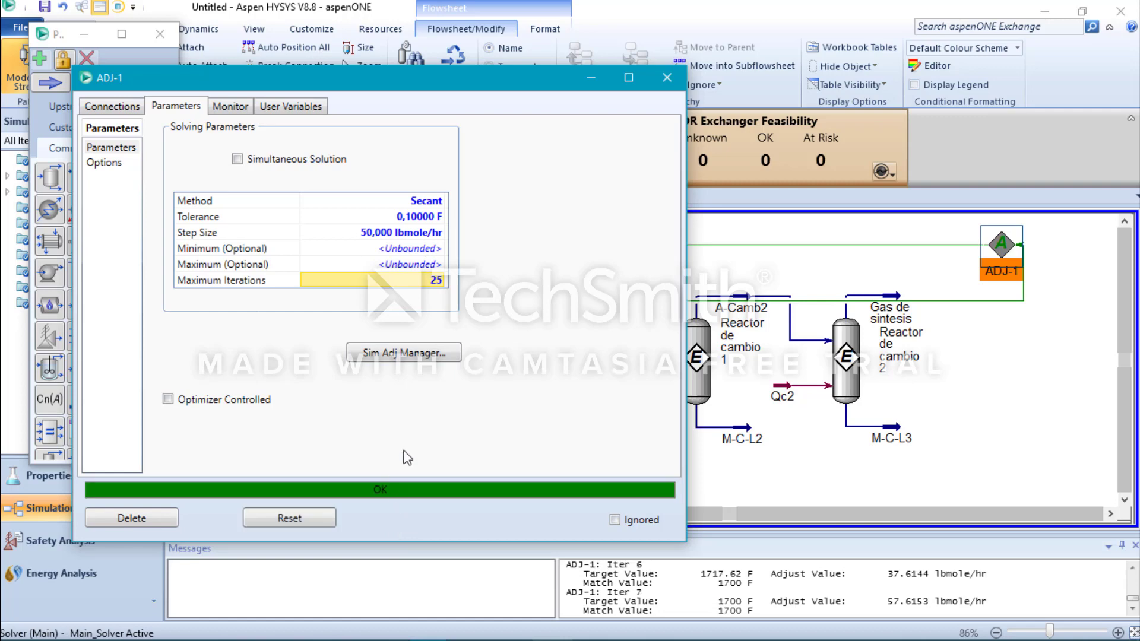
pyautogui.click(665, 78)
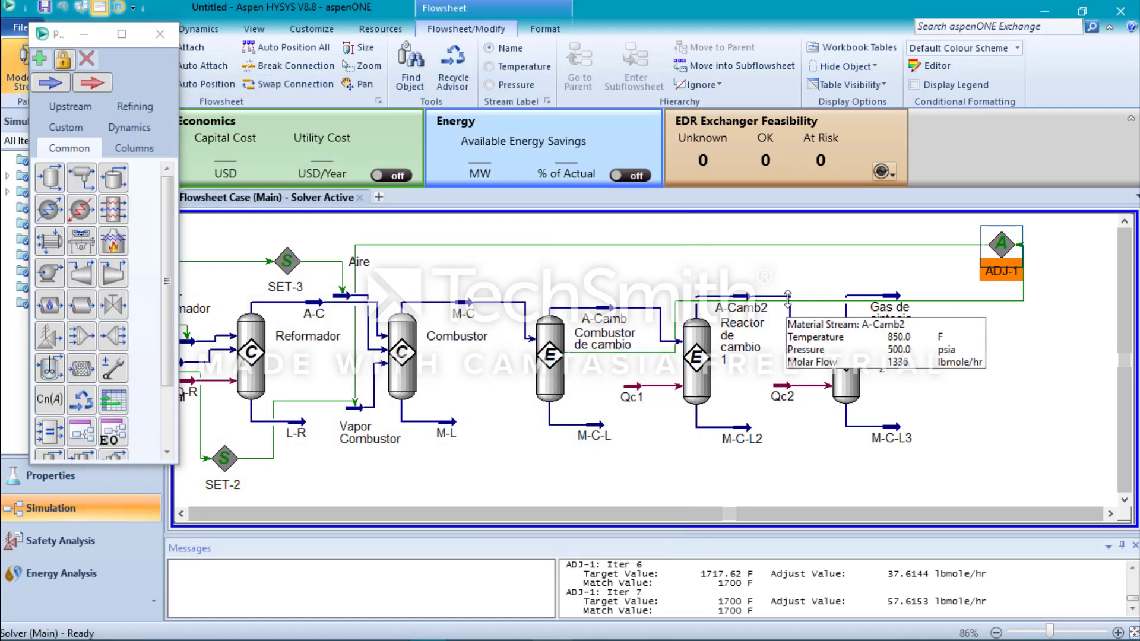
pyautogui.moveTo(817, 300); pyautogui.dragTo(818, 282)
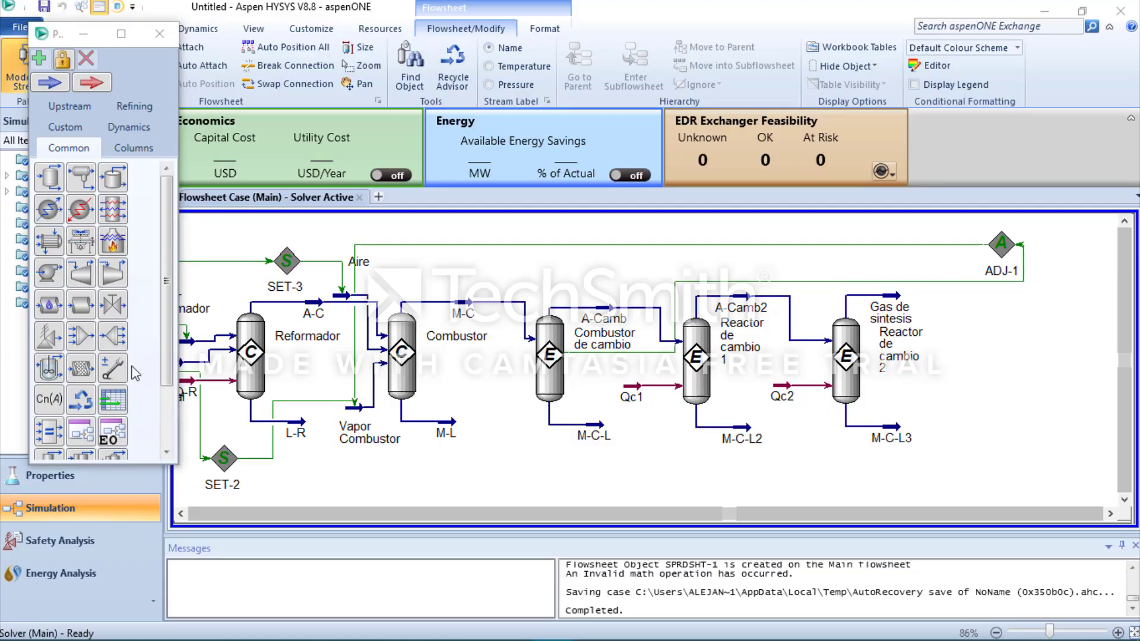
# Place a spreadsheet operation beside Reactor de cambio 2 and name it Relacion H2/N2
pyautogui.moveTo(113, 399); pyautogui.dragTo(1010, 389)
pyautogui.write('r')
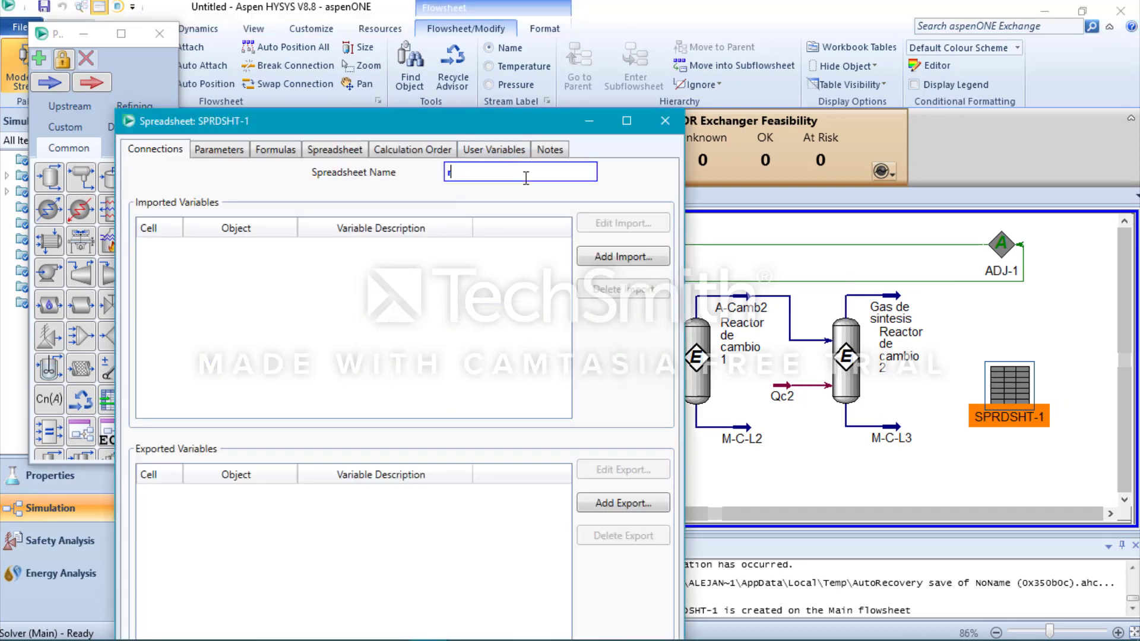
pyautogui.write('ELACION')
pyautogui.write(' H2/N2')
pyautogui.press('Return')
# Import the hydrogen Master Comp Molar Flow of Gas de sintesis into cell A1 of the Relacion H2/N2 spreadsheet
pyautogui.click(623, 257)
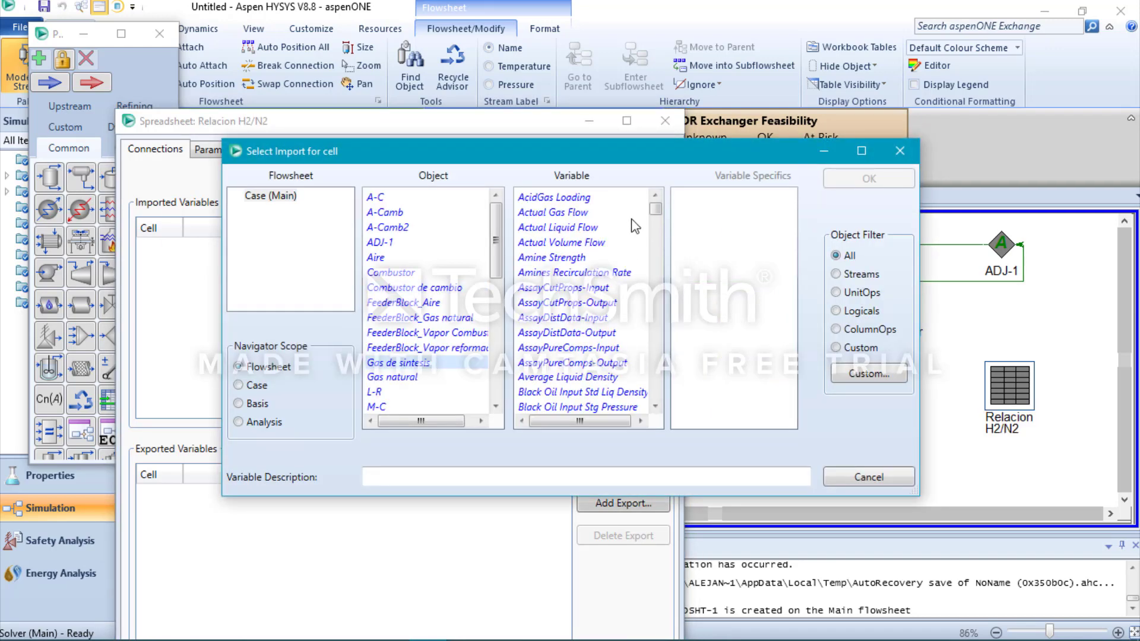
pyautogui.moveTo(655, 209); pyautogui.dragTo(656, 303)
pyautogui.click(595, 349)
pyautogui.click(600, 334)
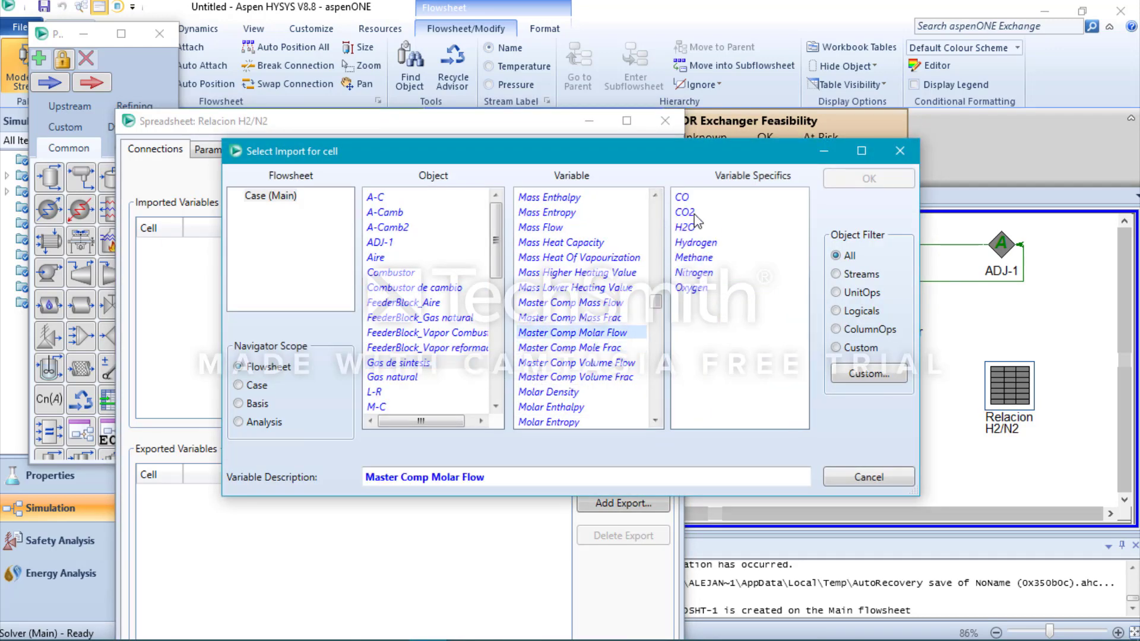
pyautogui.click(688, 227)
# Import the nitrogen Master Comp Molar Flow of Gas de sintesis into cell A2 and move the spreadsheet window higher
pyautogui.click(622, 256)
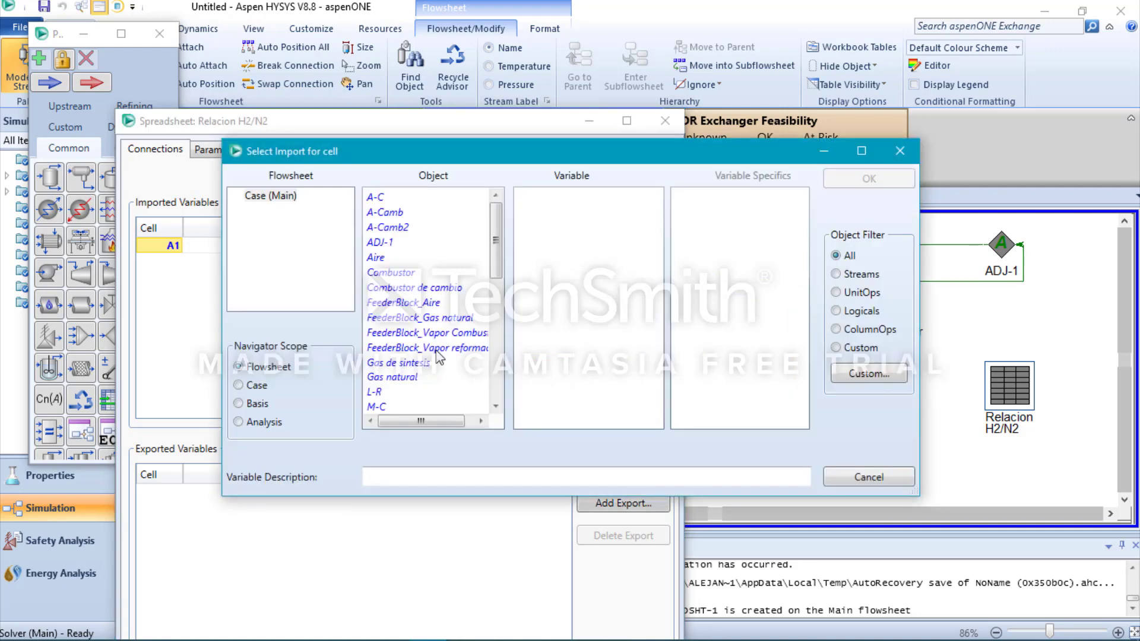
pyautogui.scroll(-10, 658, 303)
pyautogui.click(572, 302)
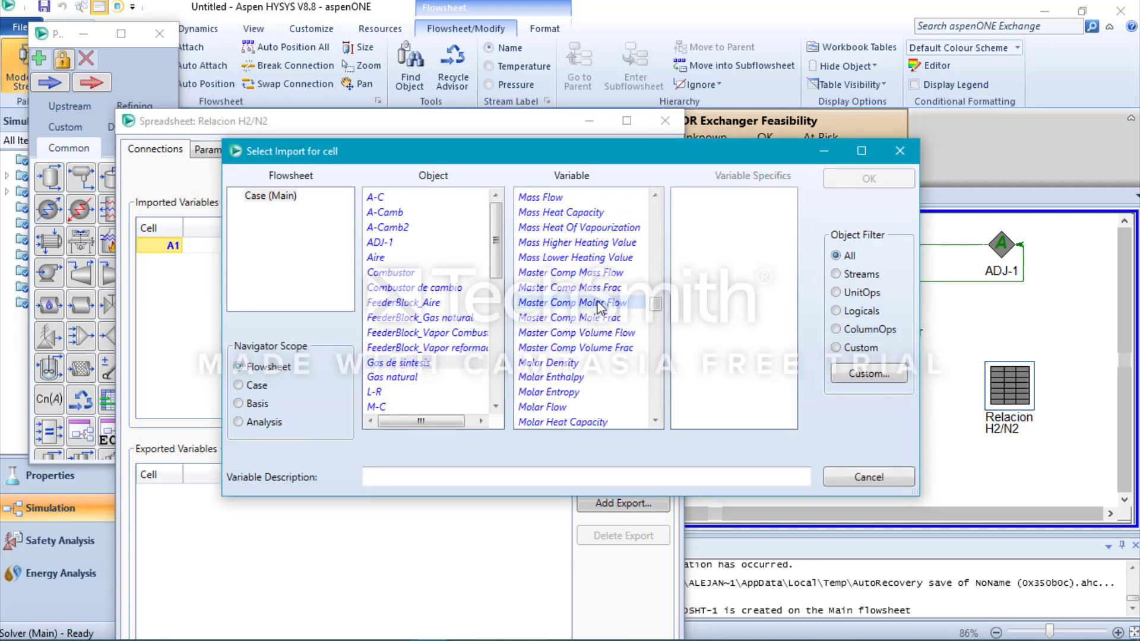
pyautogui.click(692, 243)
pyautogui.keyDown('ctrl'); pyautogui.click(691, 272); pyautogui.keyUp('ctrl')
pyautogui.click(869, 178)
pyautogui.moveTo(528, 126); pyautogui.dragTo(560, 72)
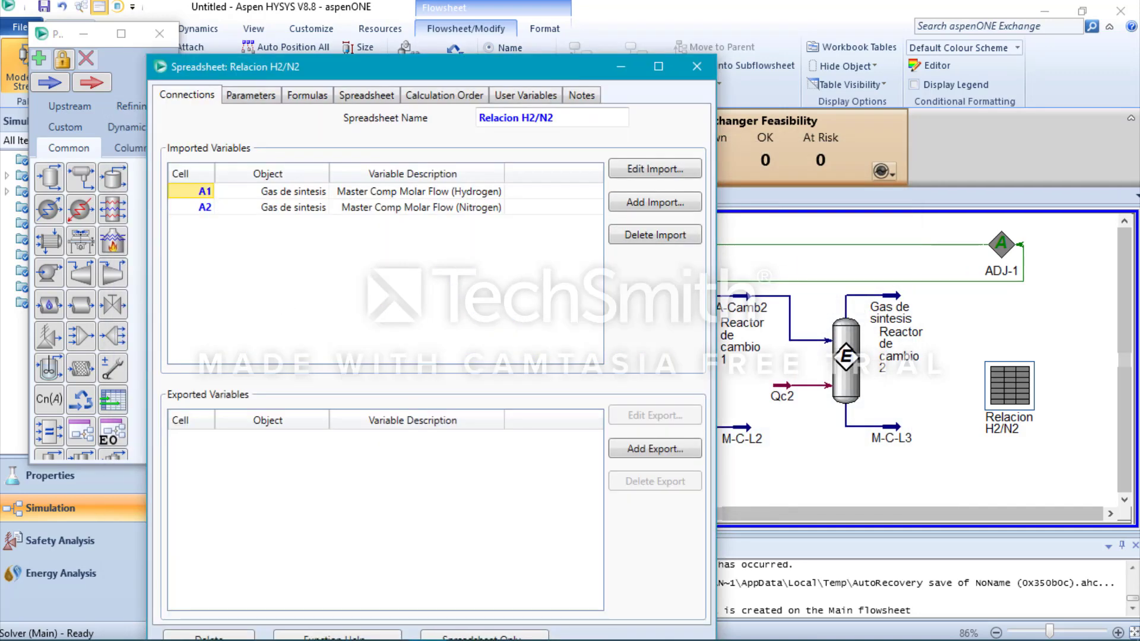
# Enter the formula +A1/+A2 in cell B4 of the enlarged spreadsheet-only view and close that view
pyautogui.click(484, 636)
pyautogui.click(209, 131)
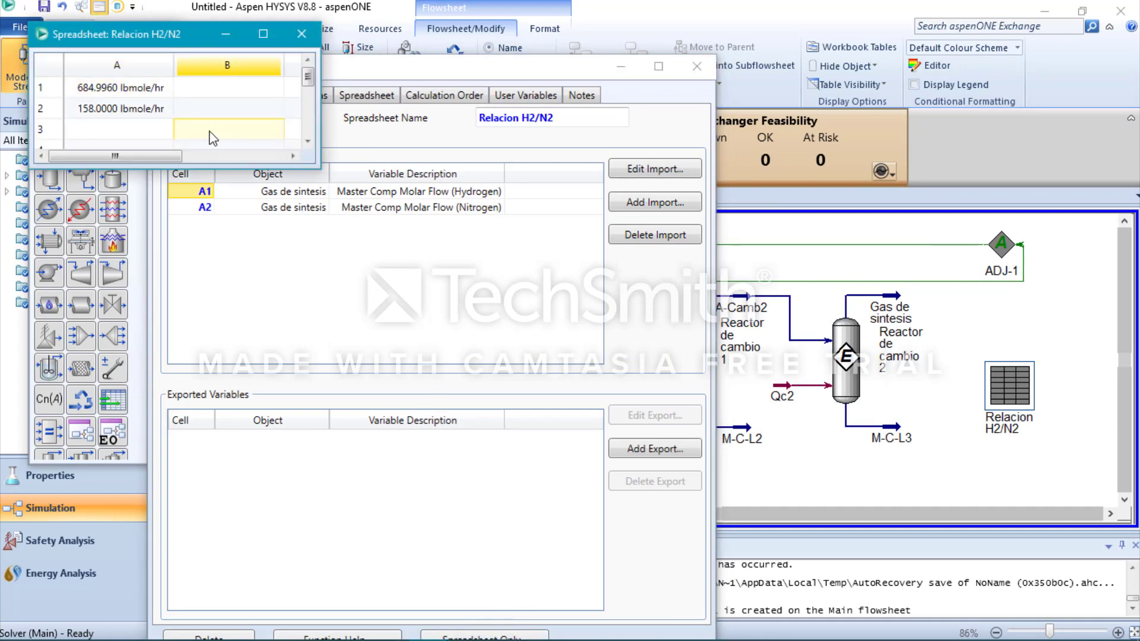
pyautogui.scroll(-1, 213, 121)
pyautogui.click(213, 124)
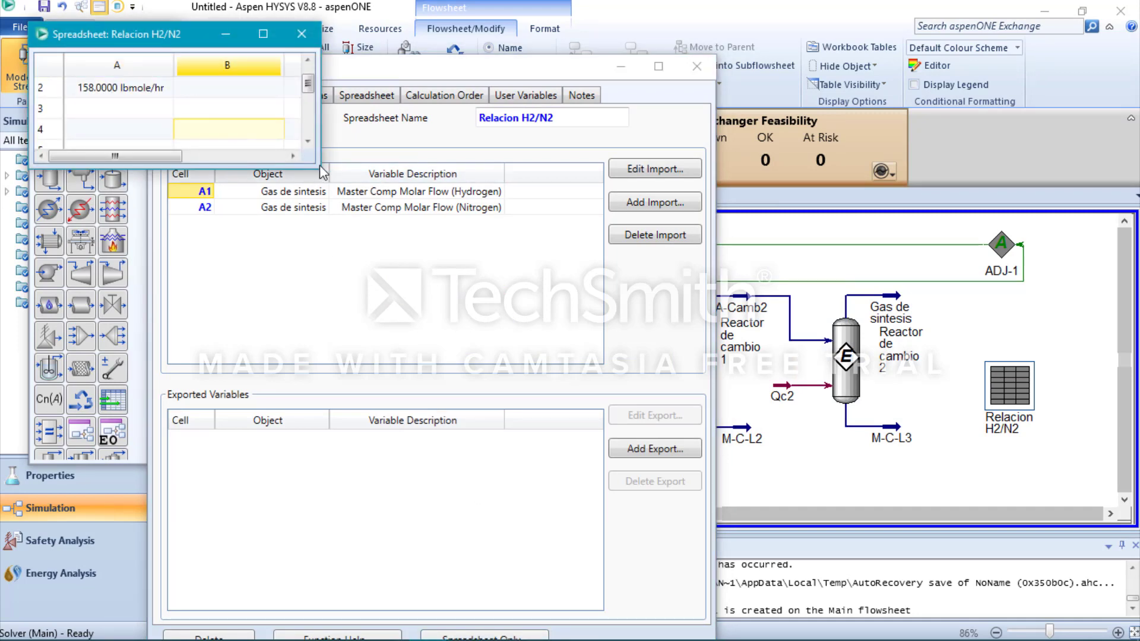
pyautogui.click(263, 34)
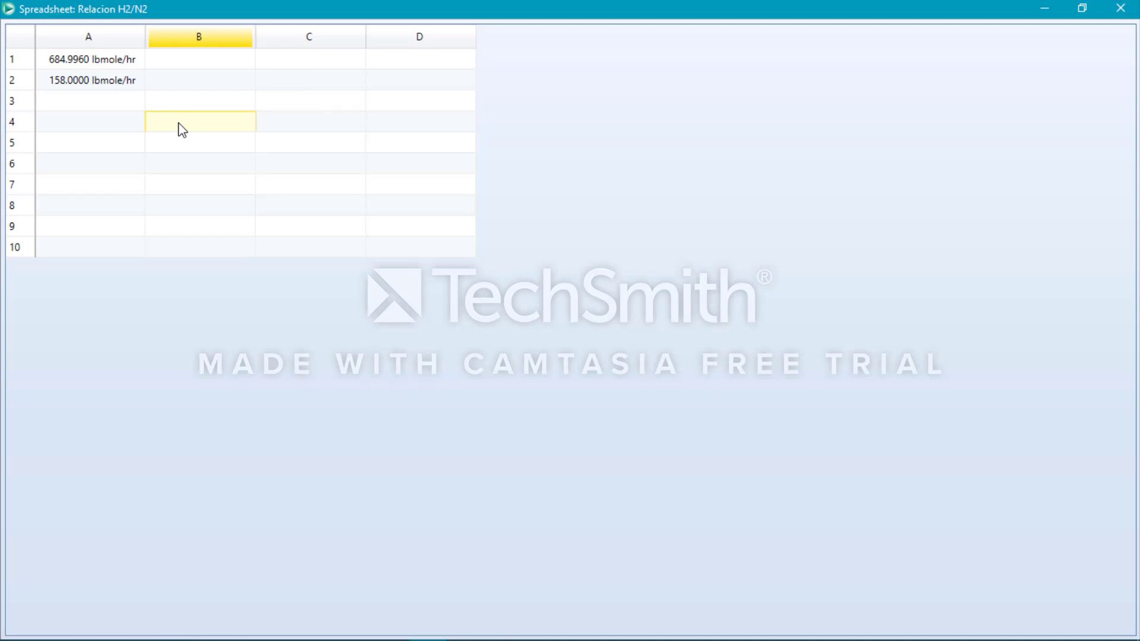
pyautogui.doubleClick(182, 130)
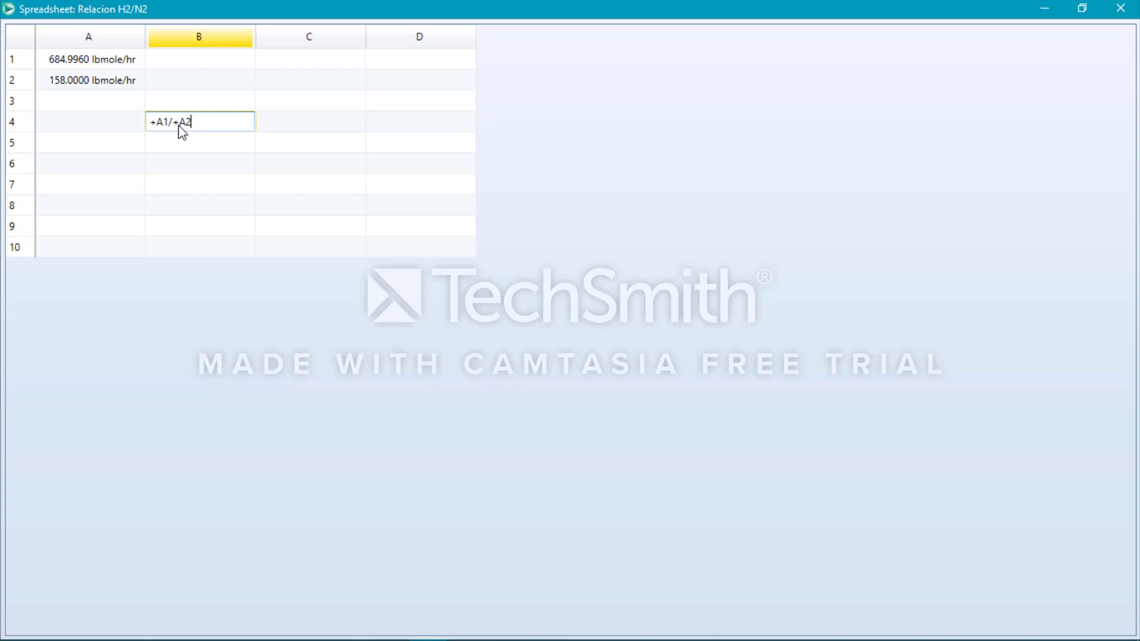
pyautogui.press('Return')
pyautogui.click(1121, 9)
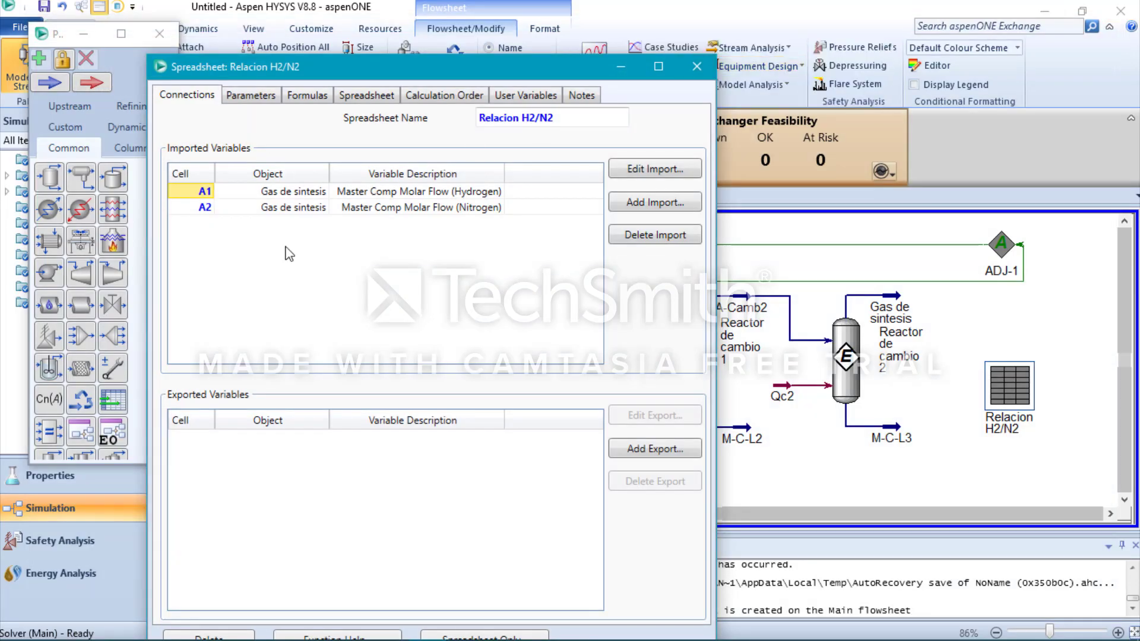
# Give the exportable cell B4 the variable name Relacion H2/N2 and return to the spreadsheet's connections
pyautogui.click(231, 96)
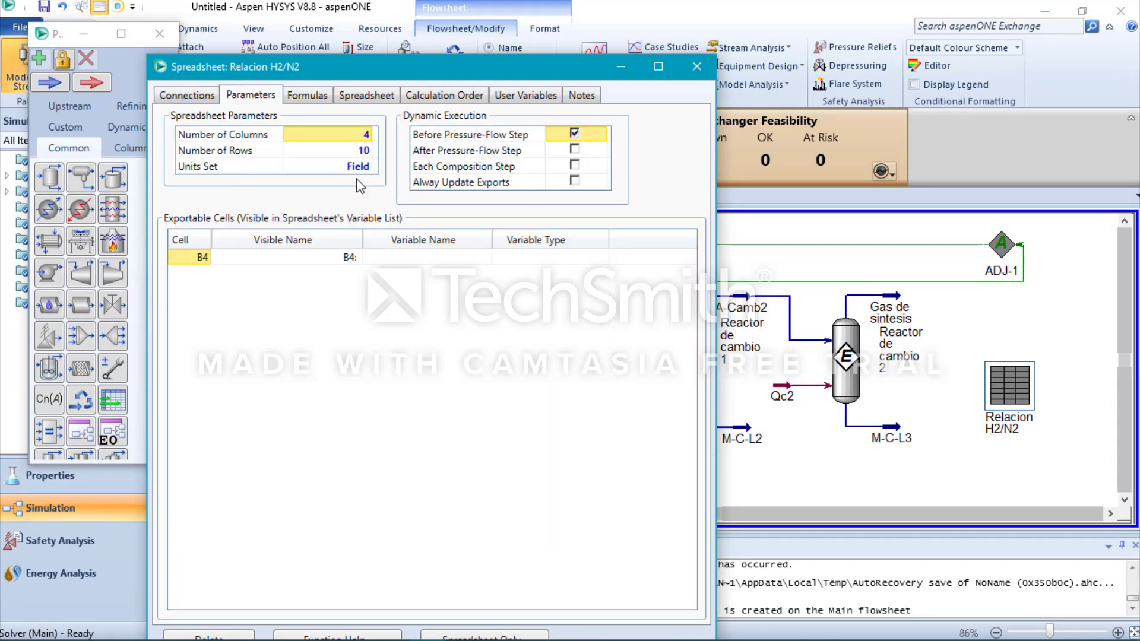
pyautogui.click(418, 255)
pyautogui.write('Relacion')
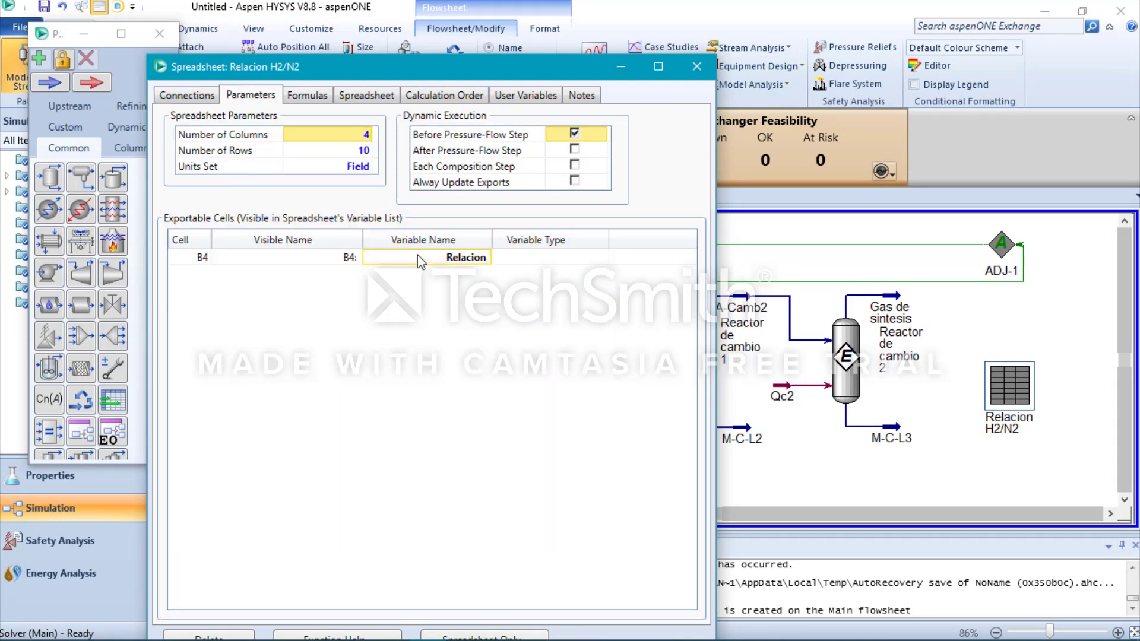
pyautogui.write(' H2/N2')
pyautogui.press('Return')
pyautogui.click(186, 96)
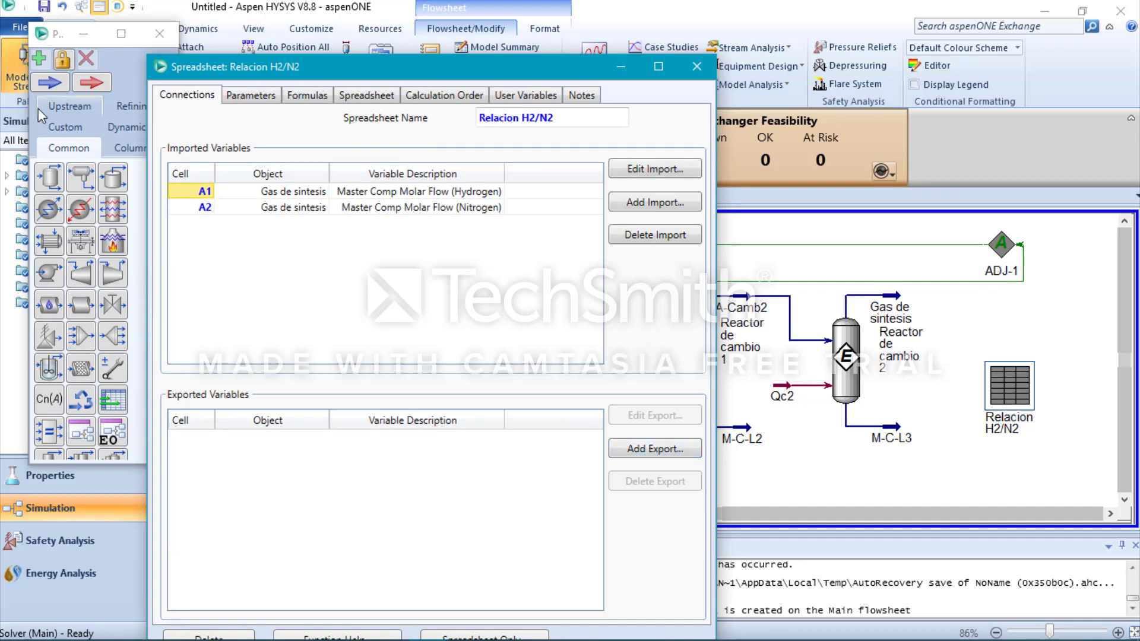
# Place a material stream above the Relacion H2/N2 spreadsheet, name it Dummy stream and close its window
pyautogui.click(1063, 320)
pyautogui.click(1068, 321)
pyautogui.doubleClick(1072, 323)
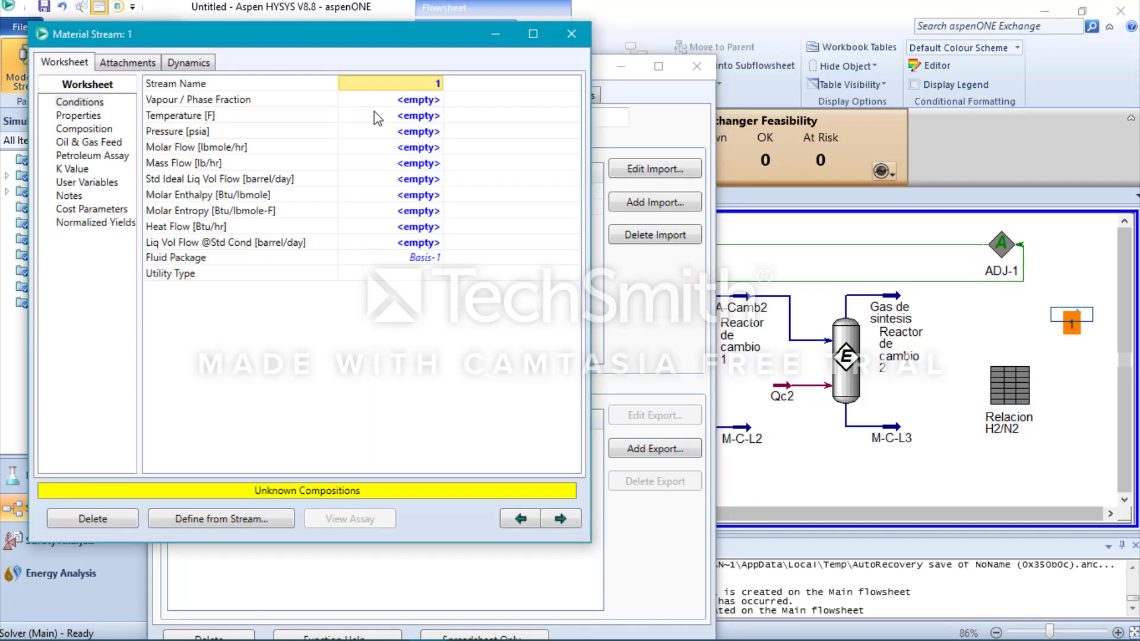
pyautogui.write('Du')
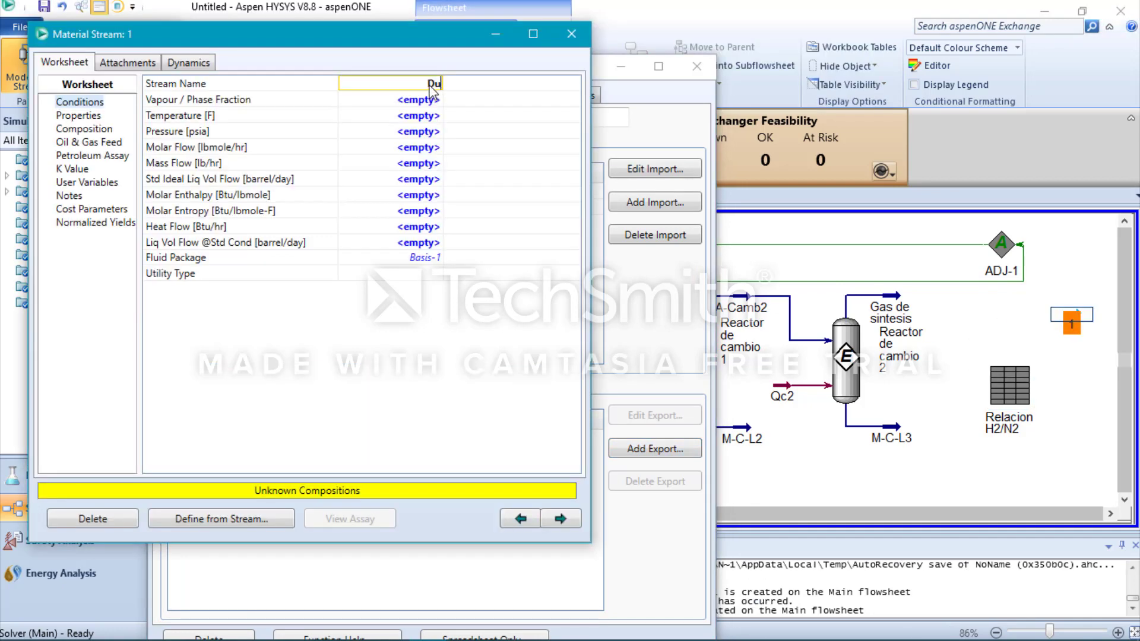
pyautogui.write('mmy stream')
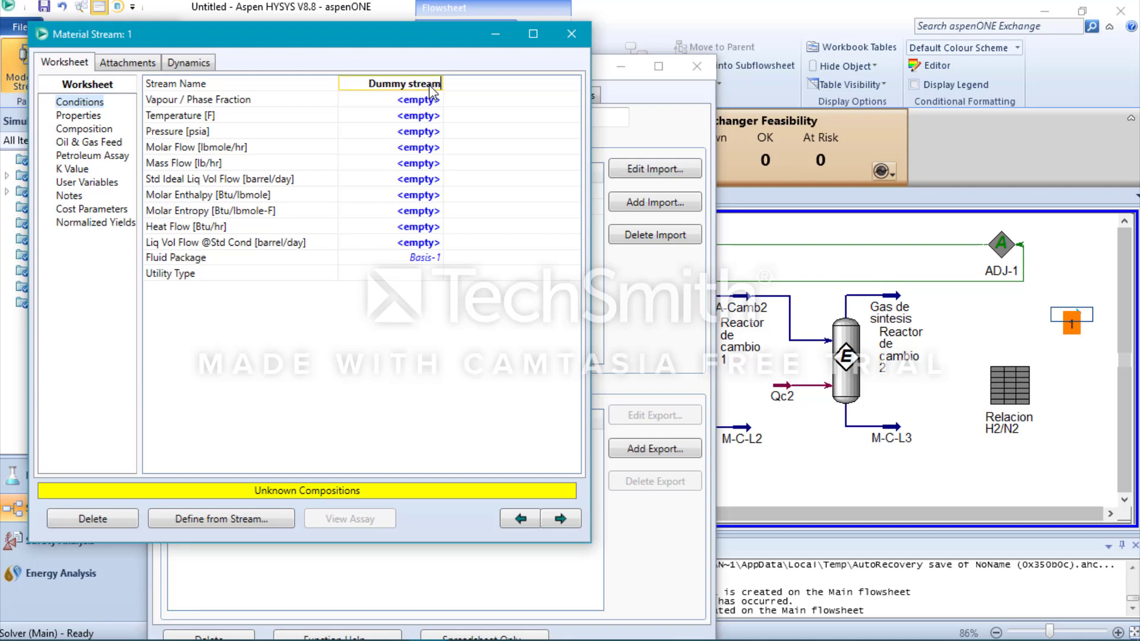
pyautogui.press('Return')
pyautogui.click(572, 34)
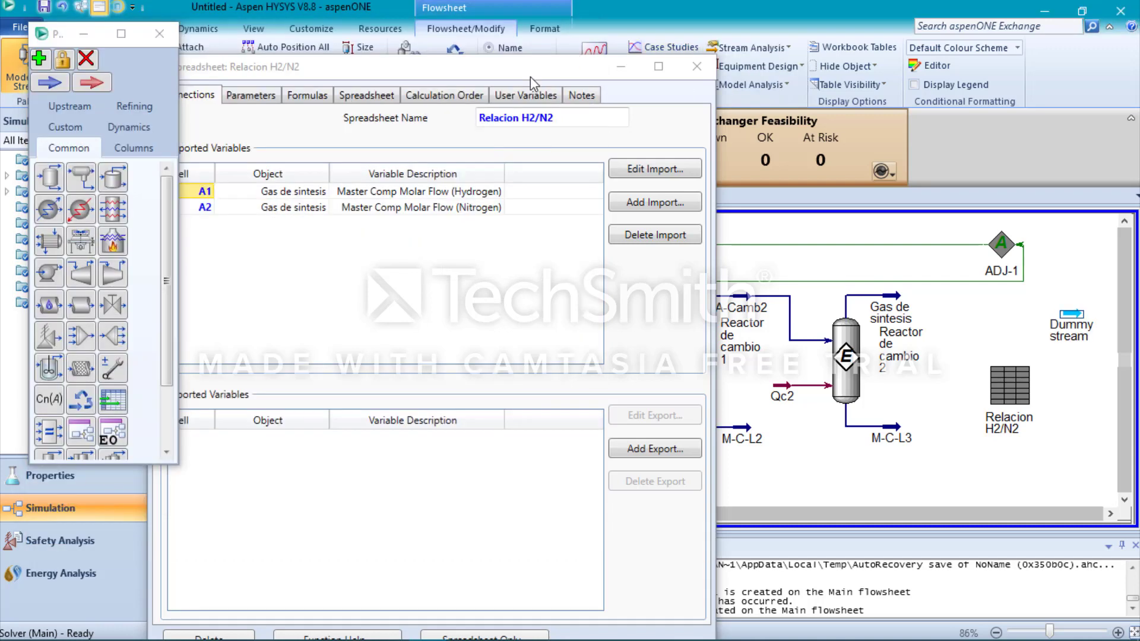
# Add the Molar Flow of Dummy stream as an exported variable of the Relacion H2/N2 spreadsheet
pyautogui.click(642, 449)
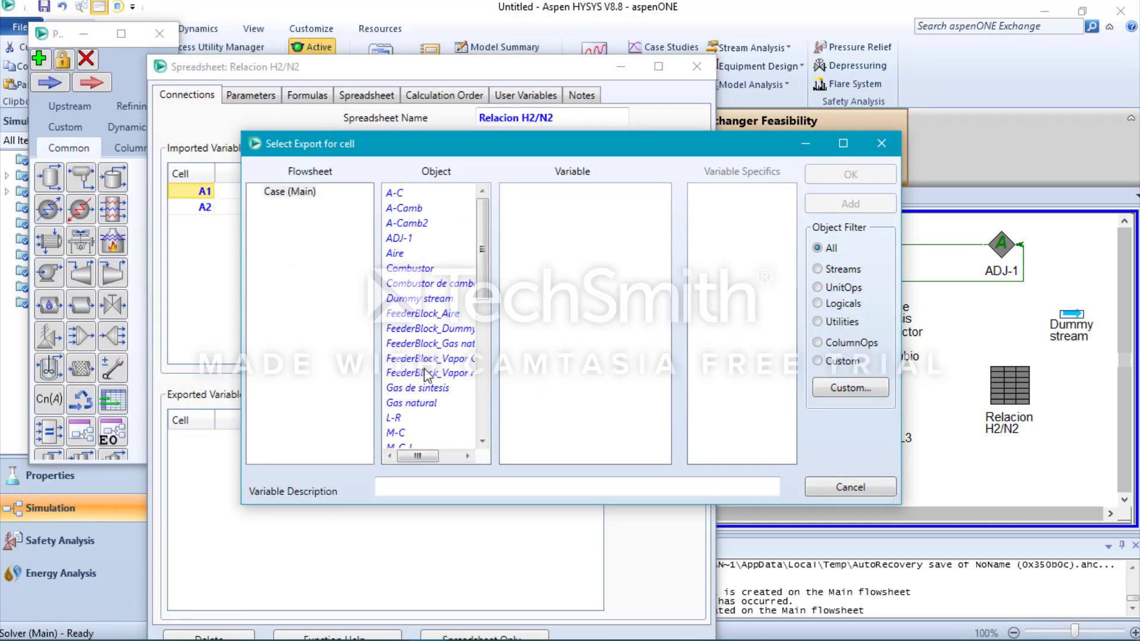
pyautogui.click(443, 313)
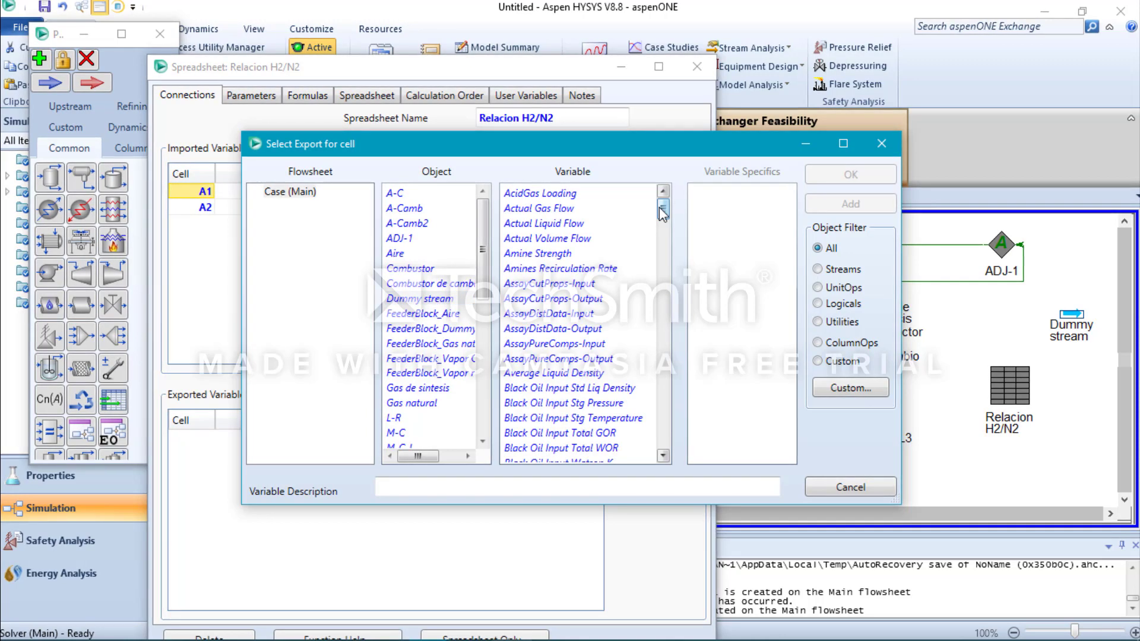
pyautogui.moveTo(663, 214); pyautogui.dragTo(663, 303)
pyautogui.scroll(-3, 613, 346)
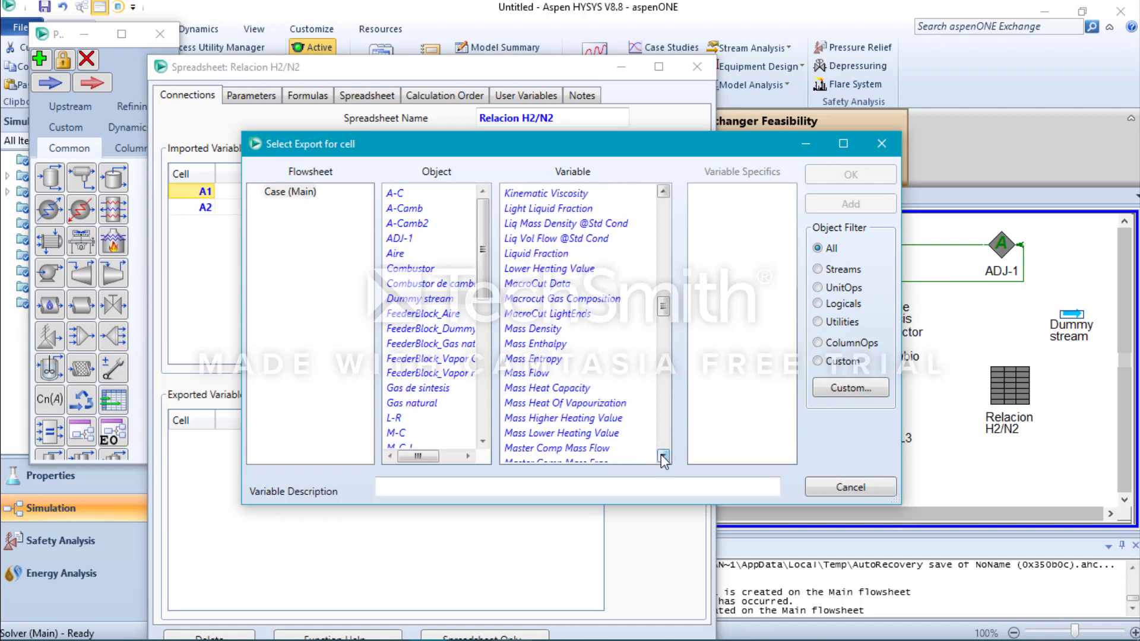
pyautogui.click(546, 419)
pyautogui.click(851, 175)
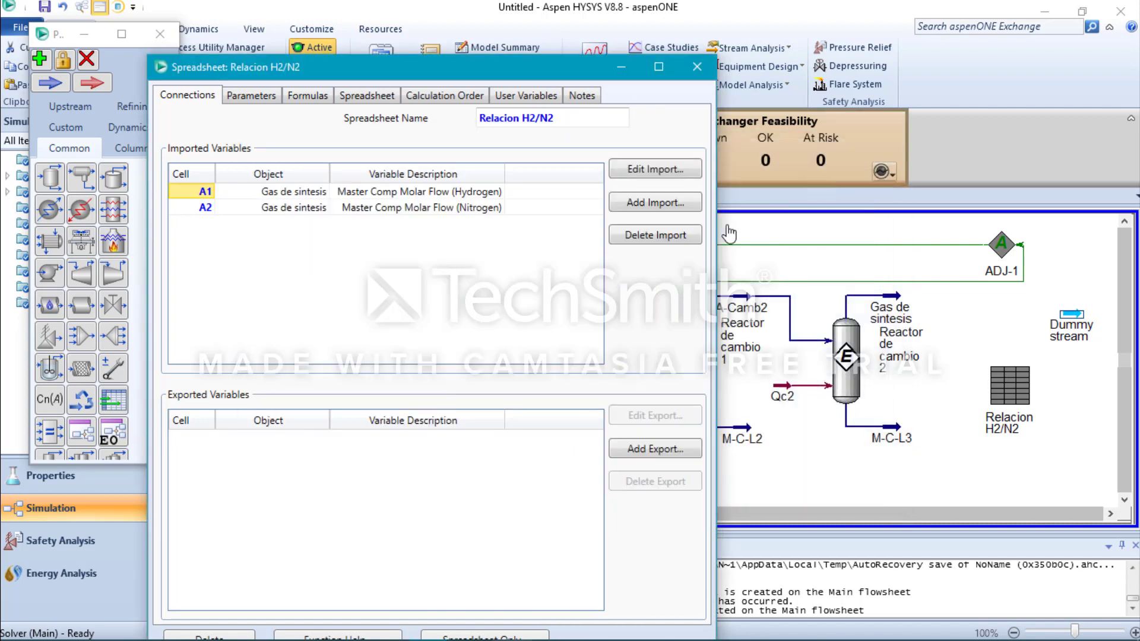
# Assign cell B4 as the source of the exported Dummy stream Molar Flow and close the spreadsheet
pyautogui.click(205, 437)
pyautogui.click(162, 439)
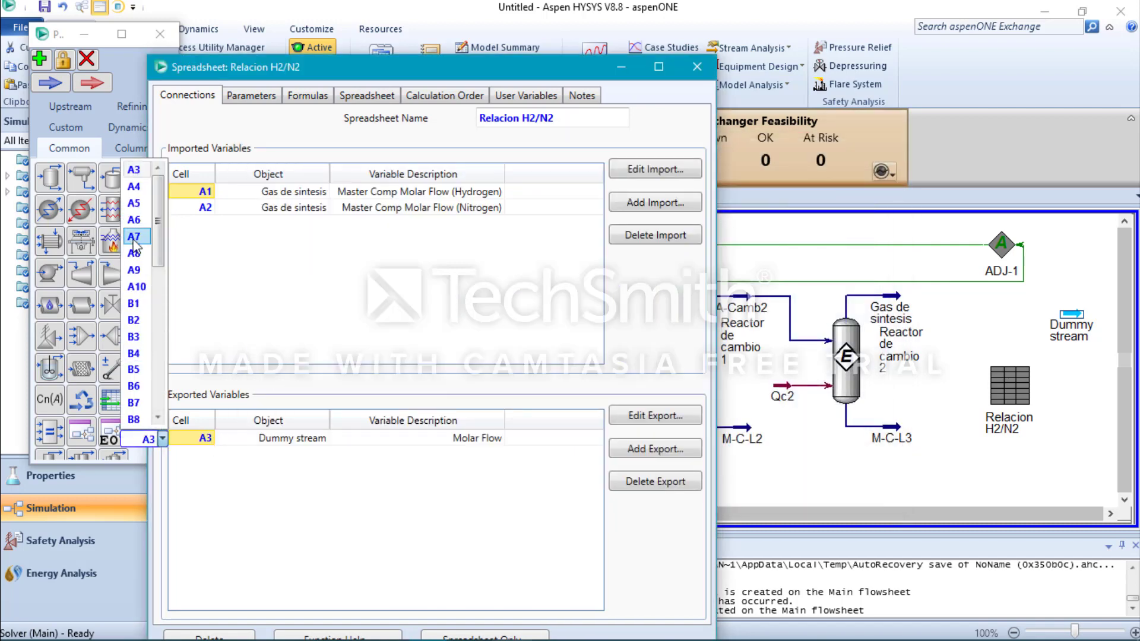
pyautogui.click(133, 354)
pyautogui.click(706, 73)
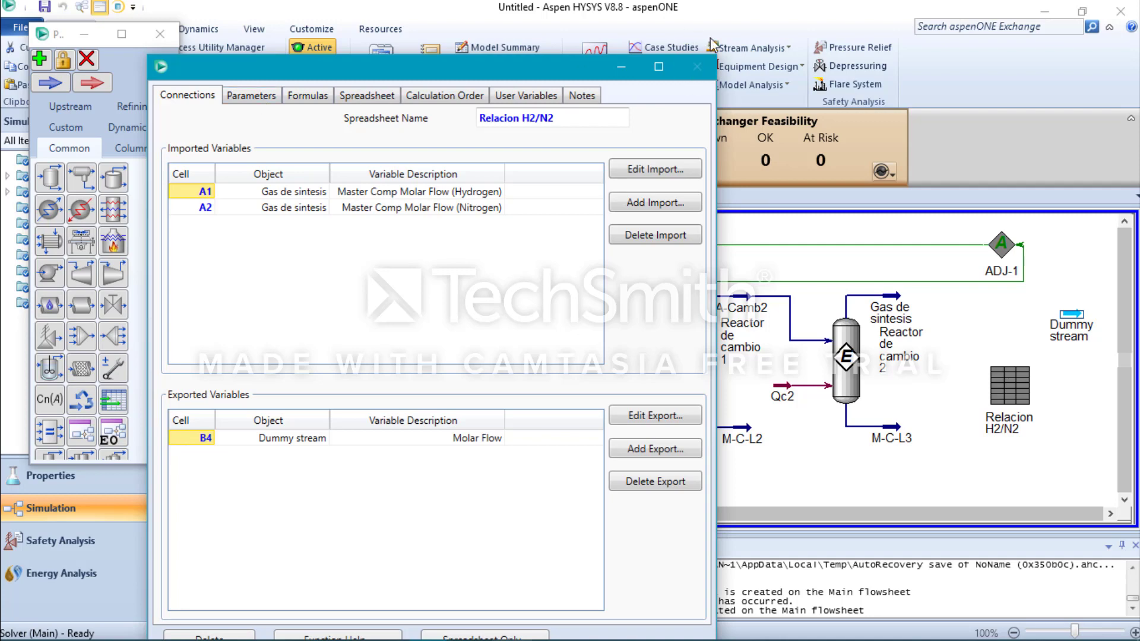
# Place an adjust operation below Relacion H2/N2, varying Aire Molar Flow to reach a Dummy stream Molar Flow of 3,0500 lbmole/hr
pyautogui.click(1016, 472)
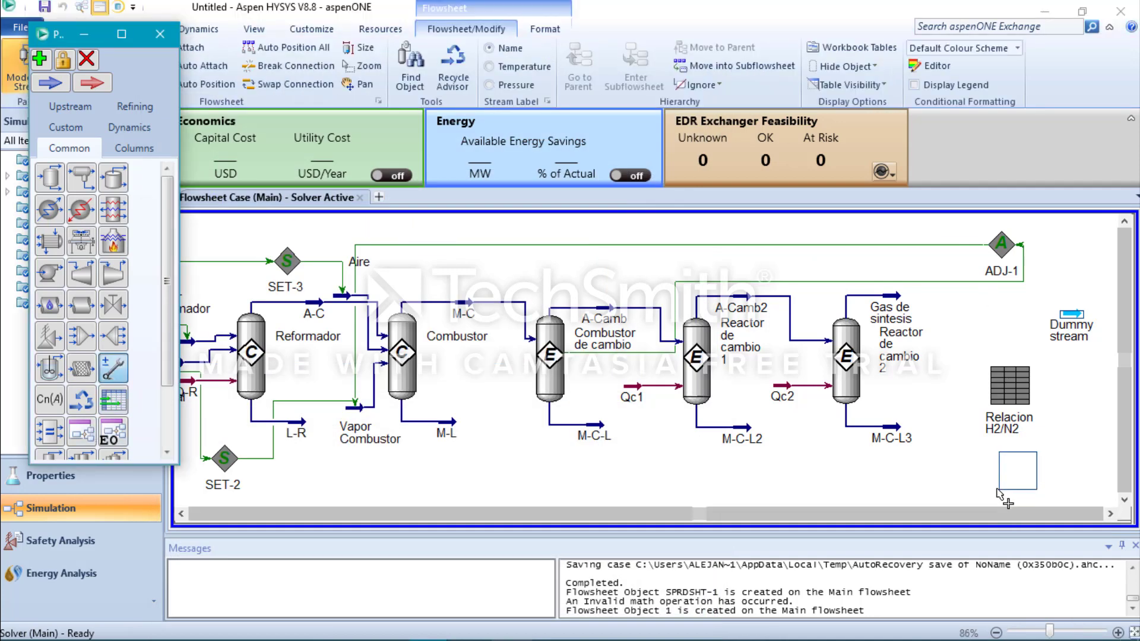
pyautogui.doubleClick(1016, 475)
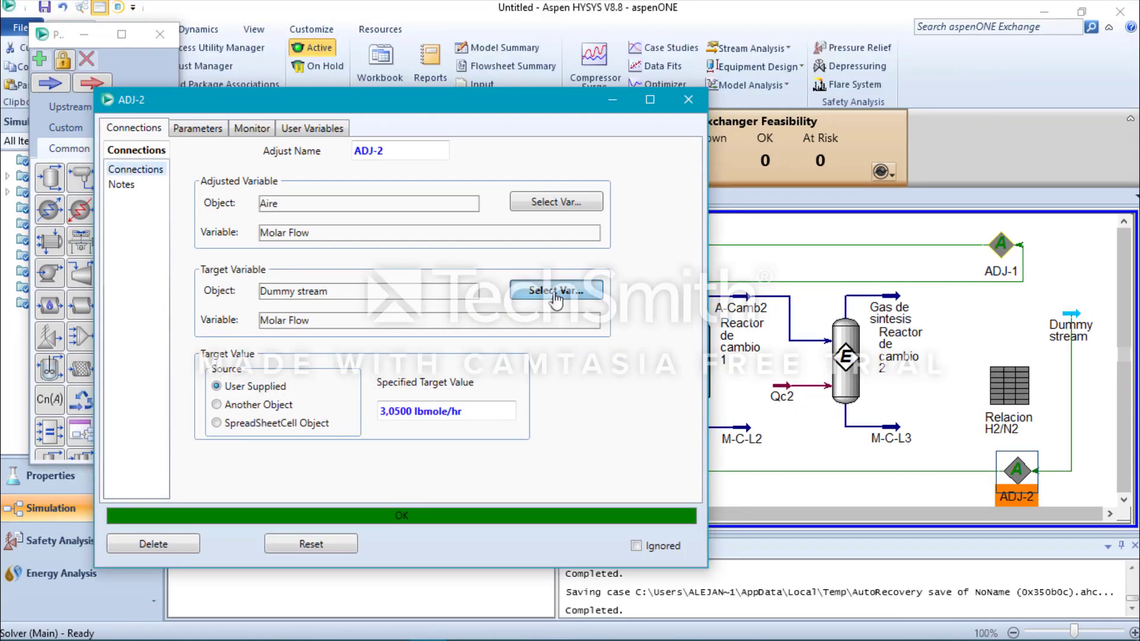
pyautogui.click(555, 291)
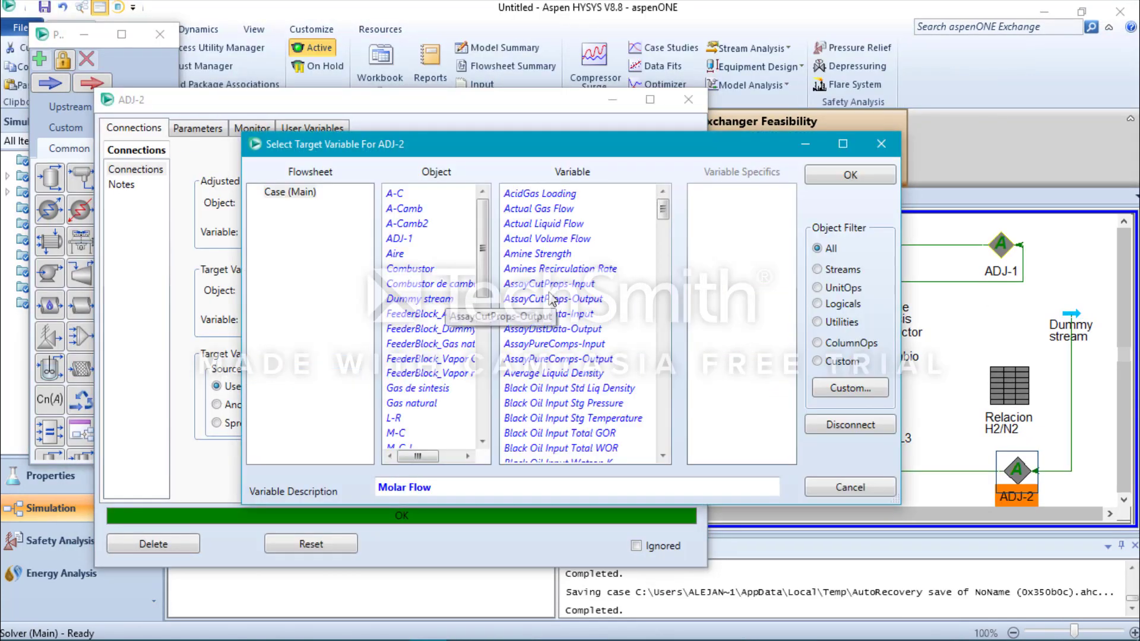
pyautogui.moveTo(663, 218); pyautogui.dragTo(663, 326)
pyautogui.click(850, 174)
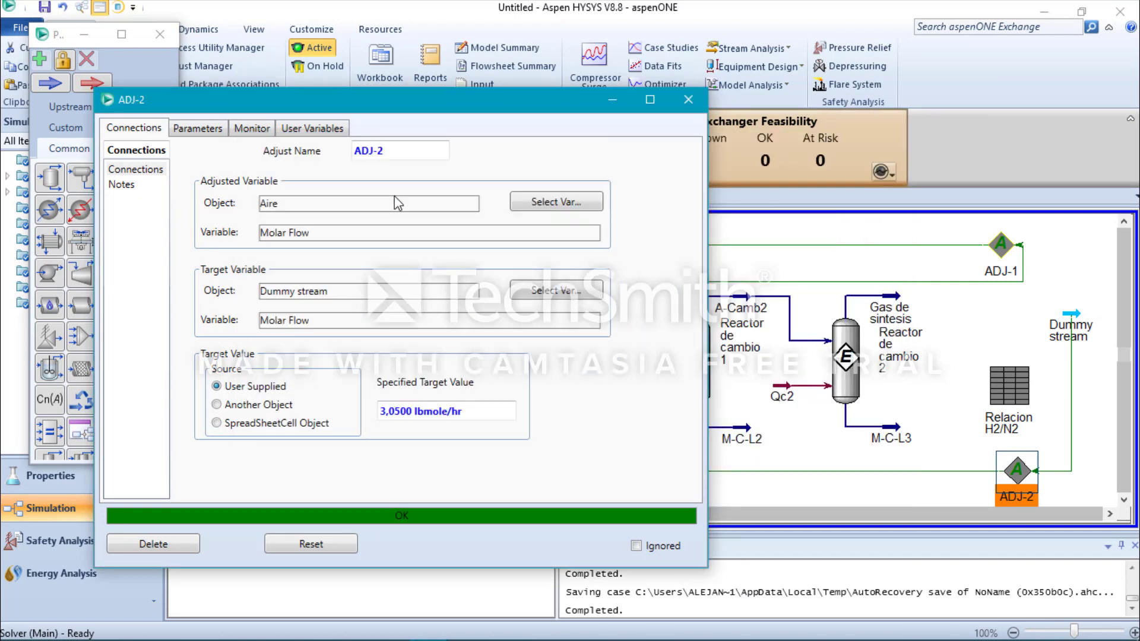
pyautogui.click(196, 129)
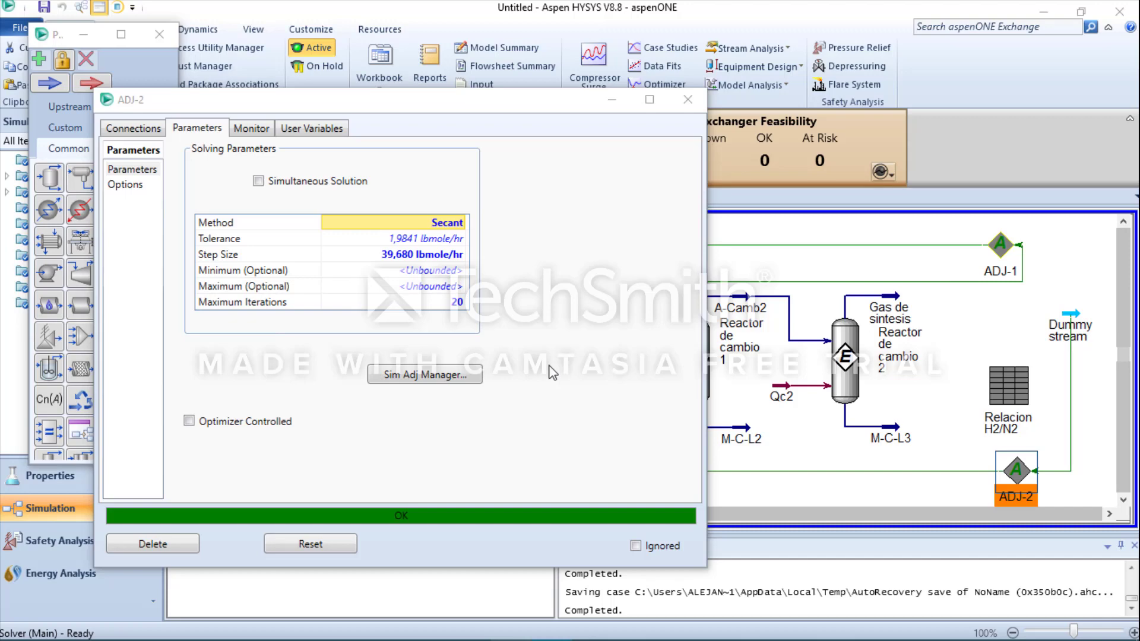
pyautogui.click(687, 100)
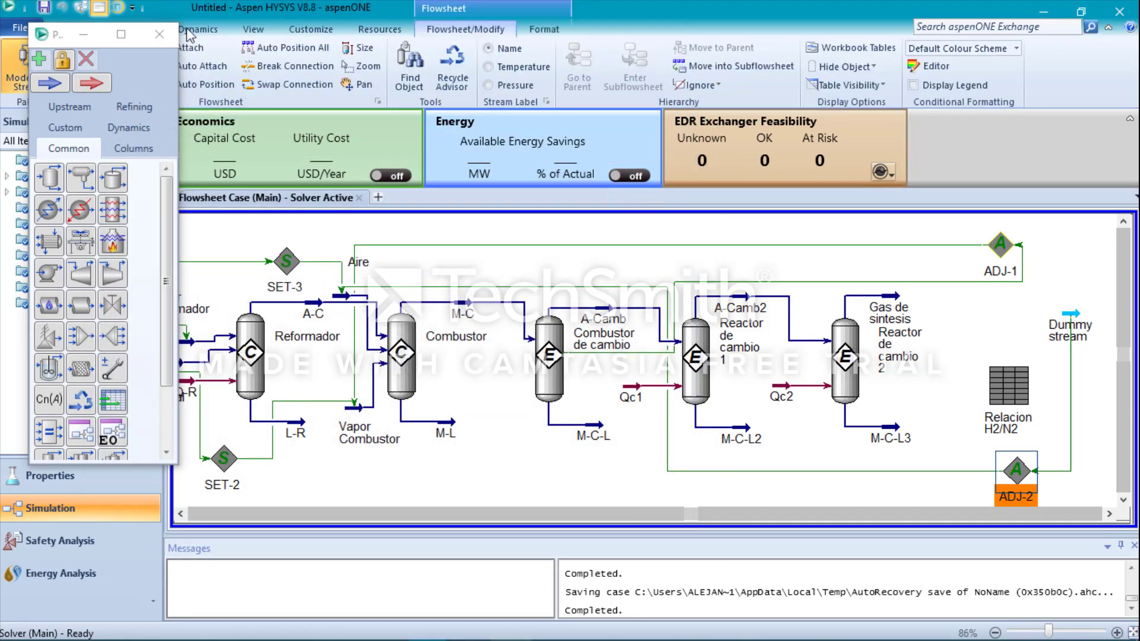
# Close the model palette and examine the conditions of all material streams in the Workbook
pyautogui.click(158, 35)
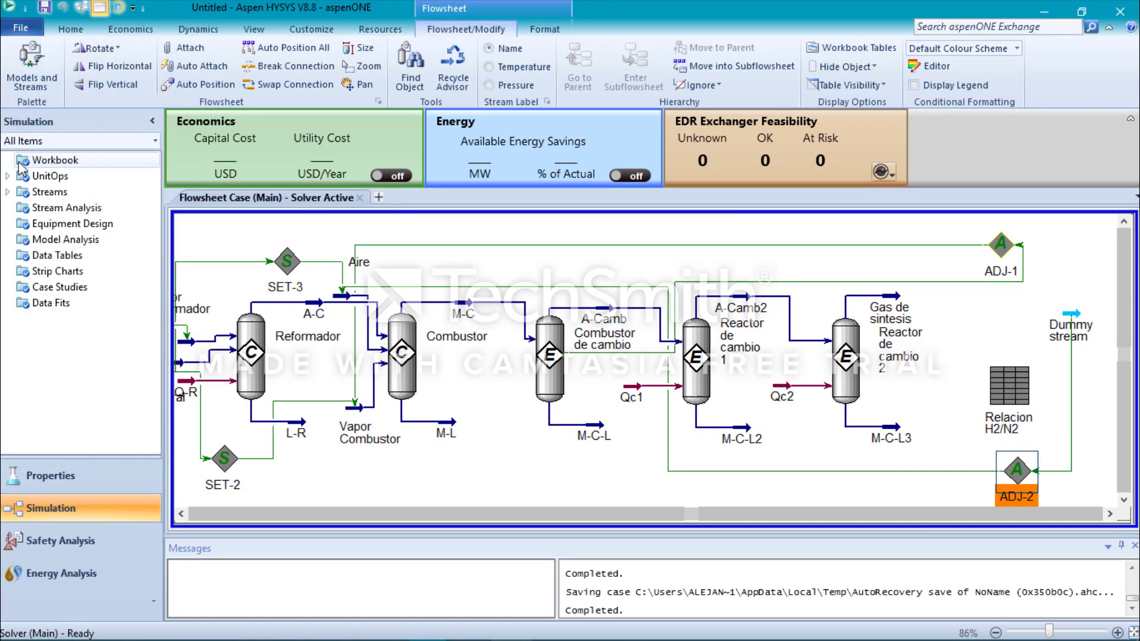
pyautogui.doubleClick(59, 160)
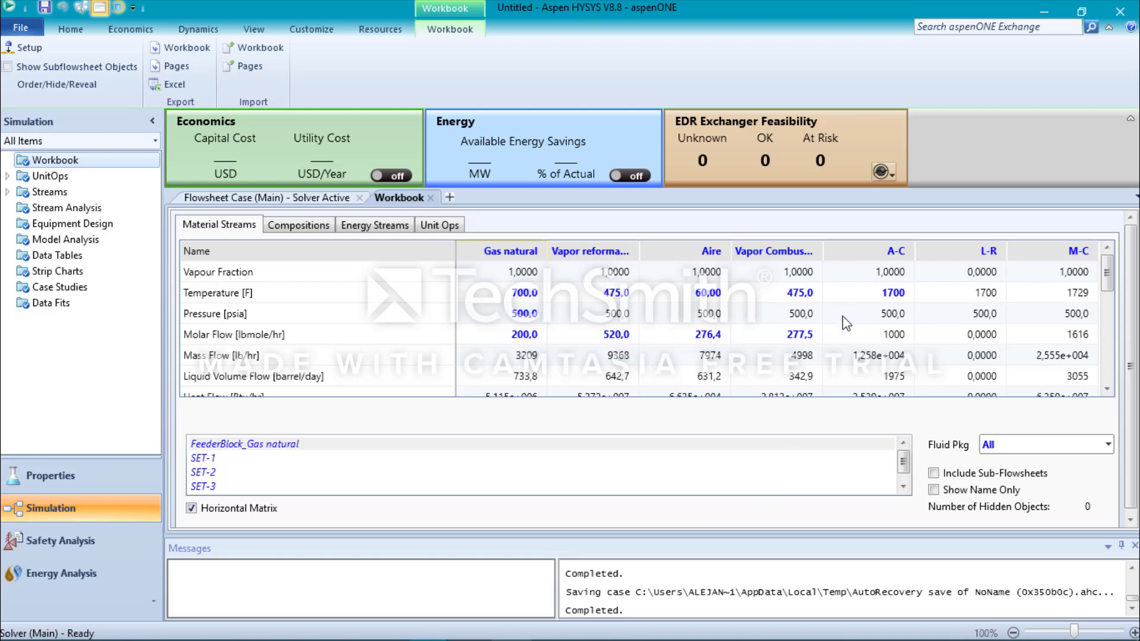
pyautogui.scroll(-1, 672, 329)
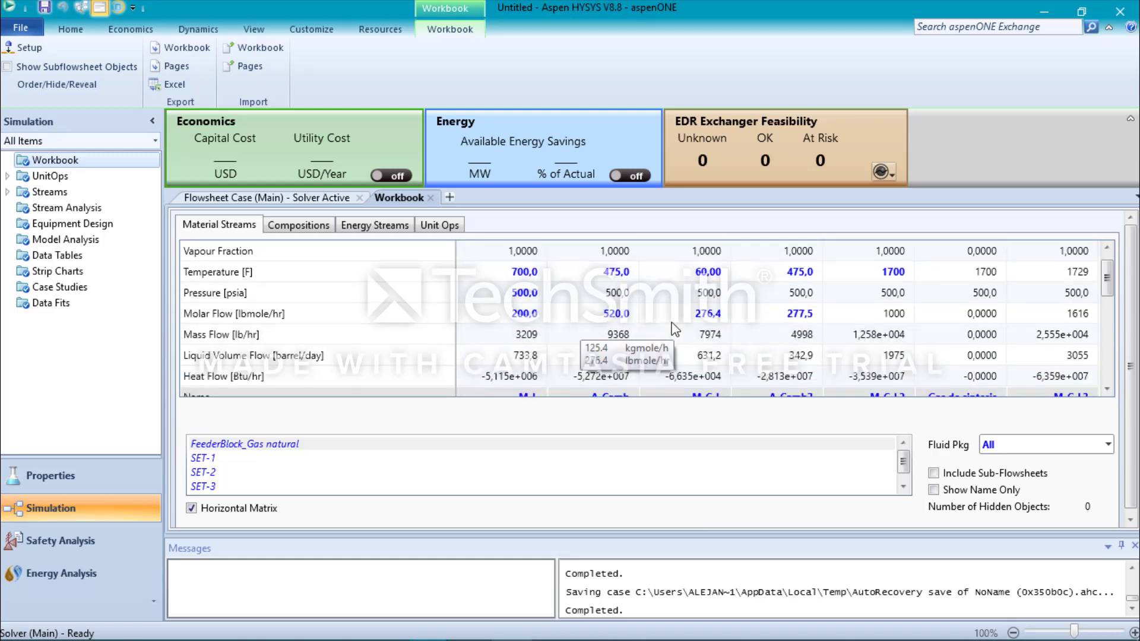
pyautogui.scroll(-2, 733, 336)
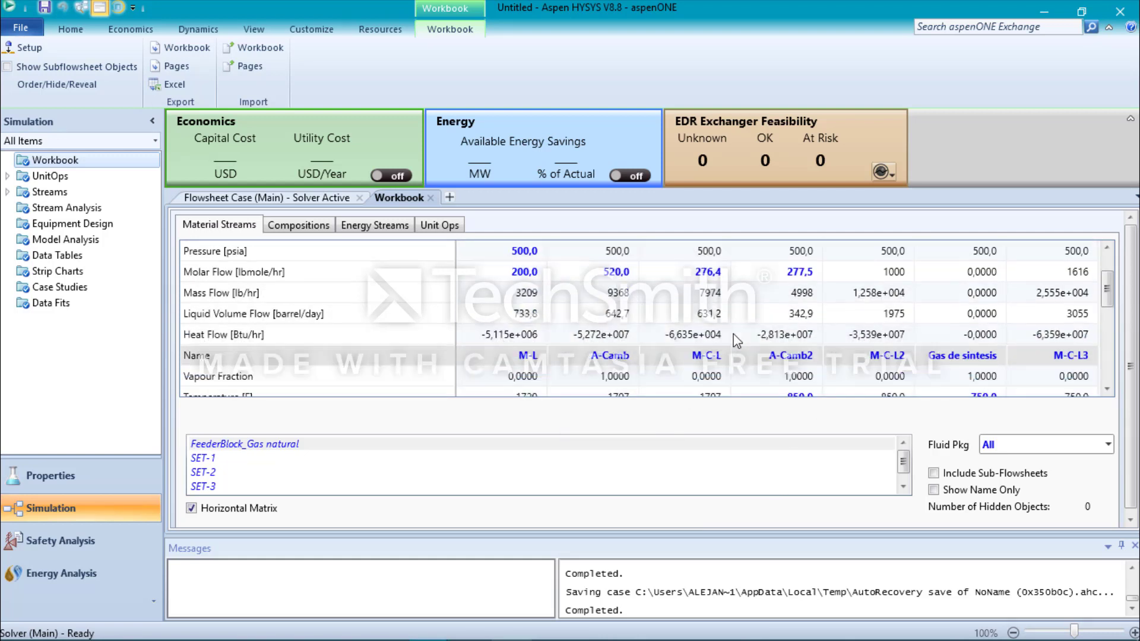
pyautogui.scroll(-2, 736, 341)
pyautogui.scroll(-2, 736, 340)
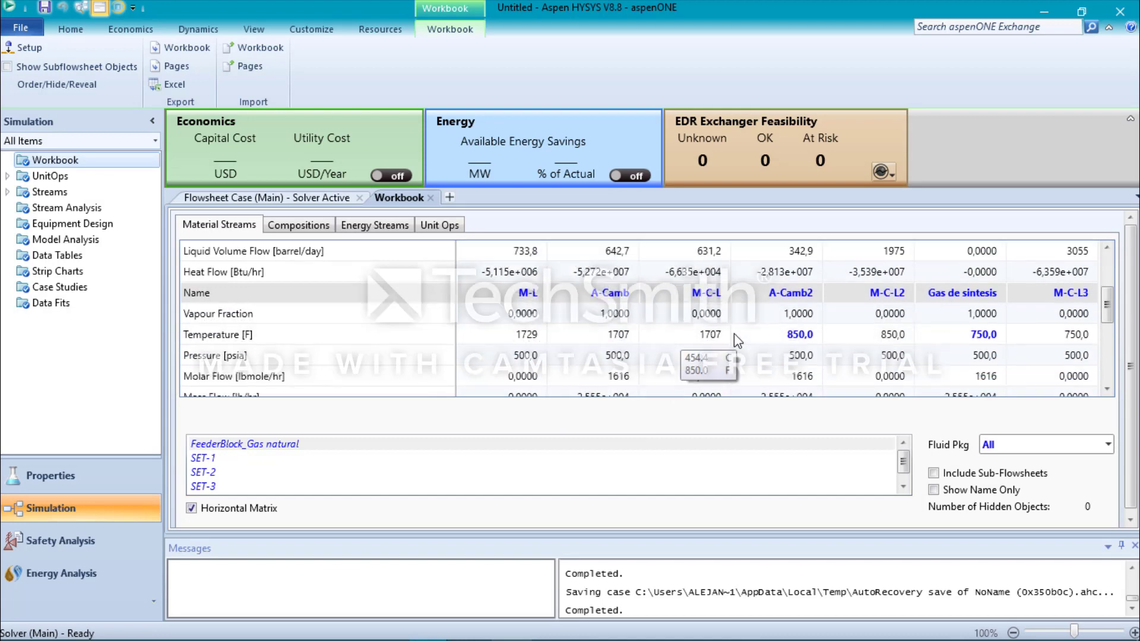
pyautogui.scroll(-6, 736, 340)
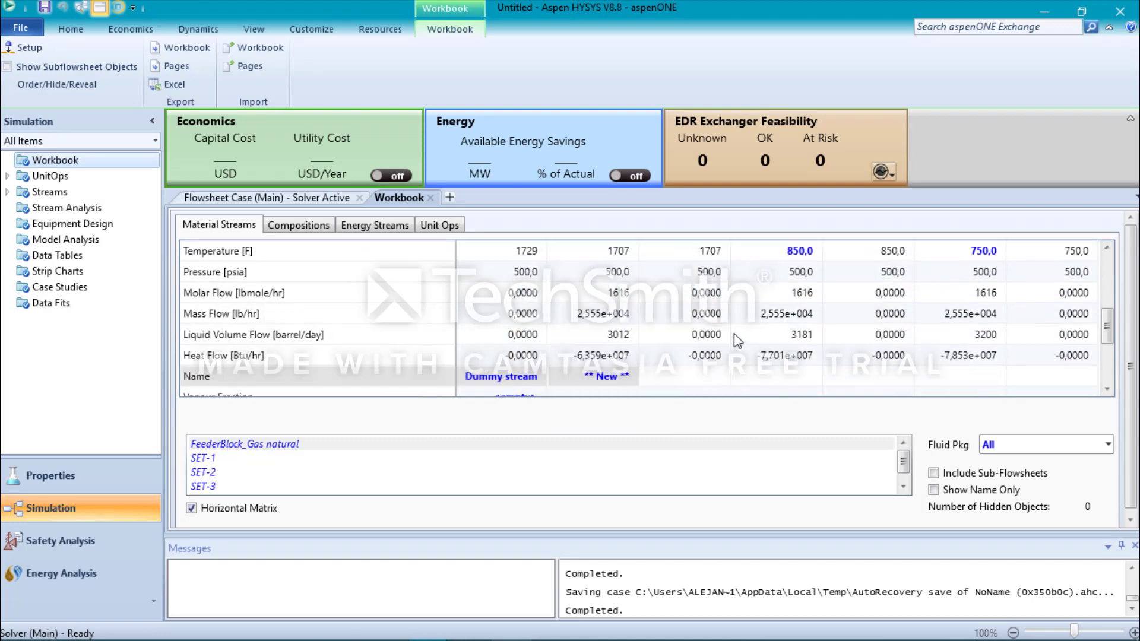
# Examine the Dummy stream conditions and the component mole fractions of all material streams in the Workbook
pyautogui.scroll(-4, 735, 336)
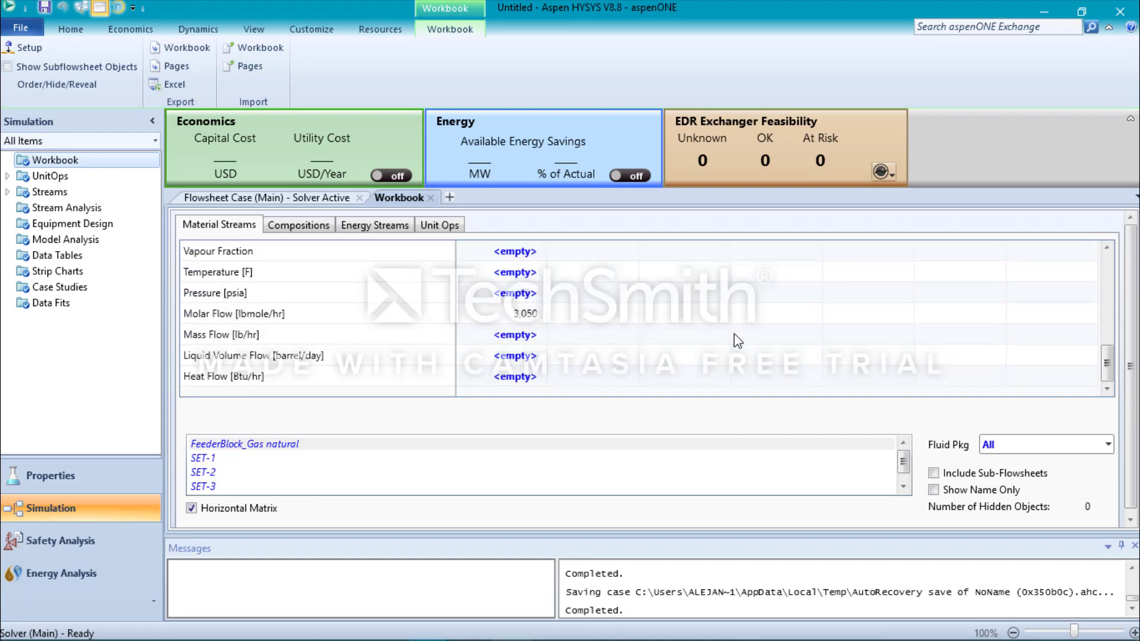
pyautogui.click(308, 231)
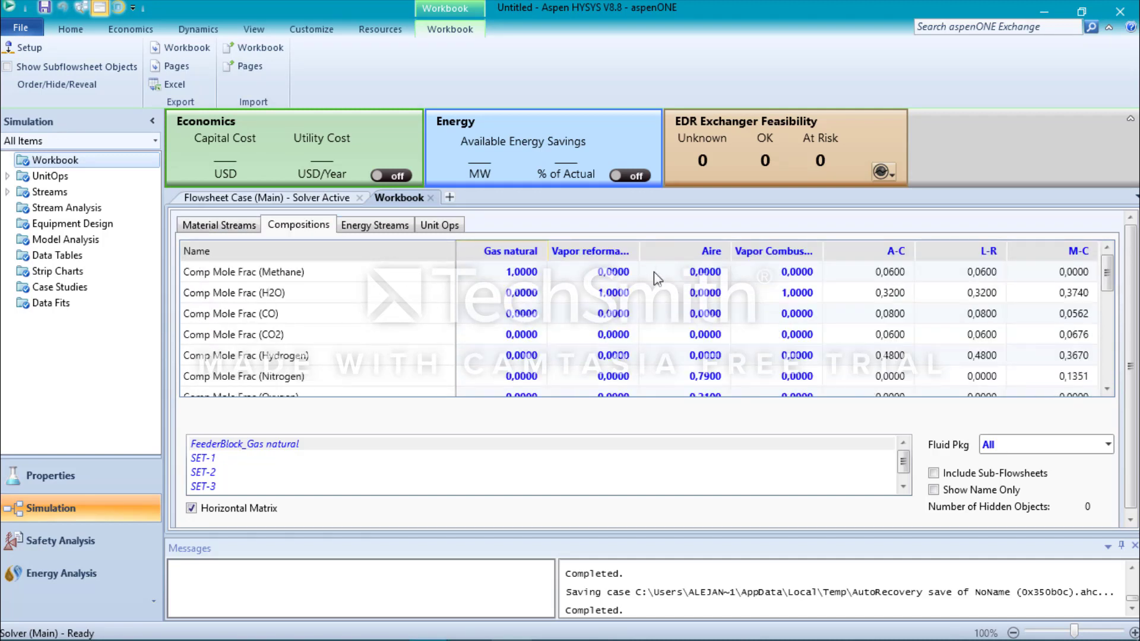
pyautogui.scroll(-1, 657, 279)
pyautogui.scroll(-4, 654, 271)
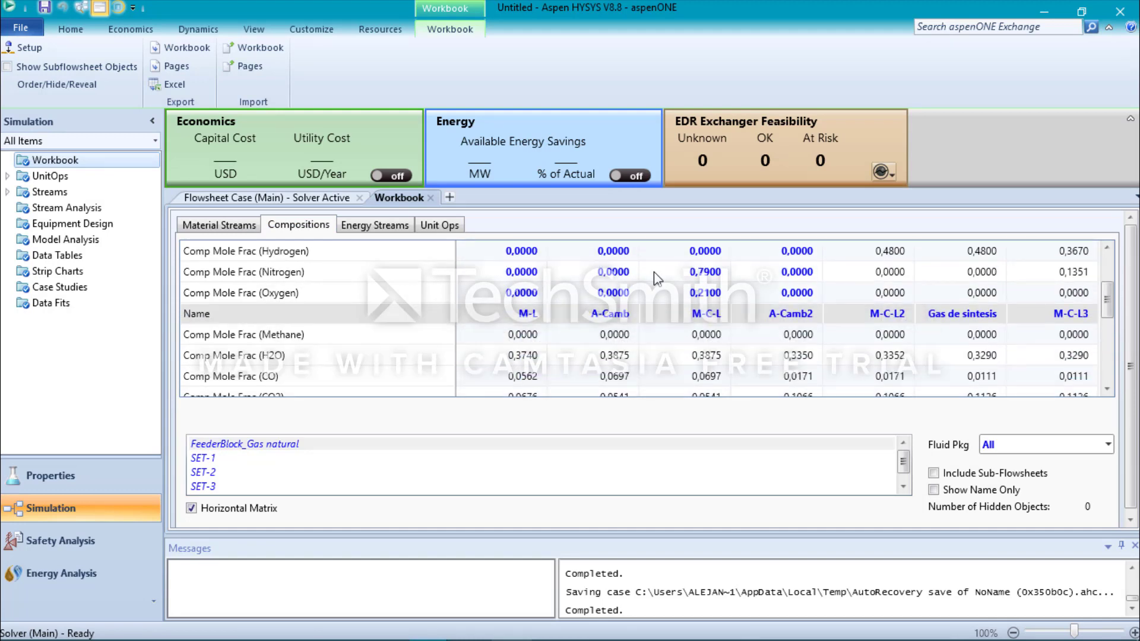
pyautogui.scroll(-5, 655, 277)
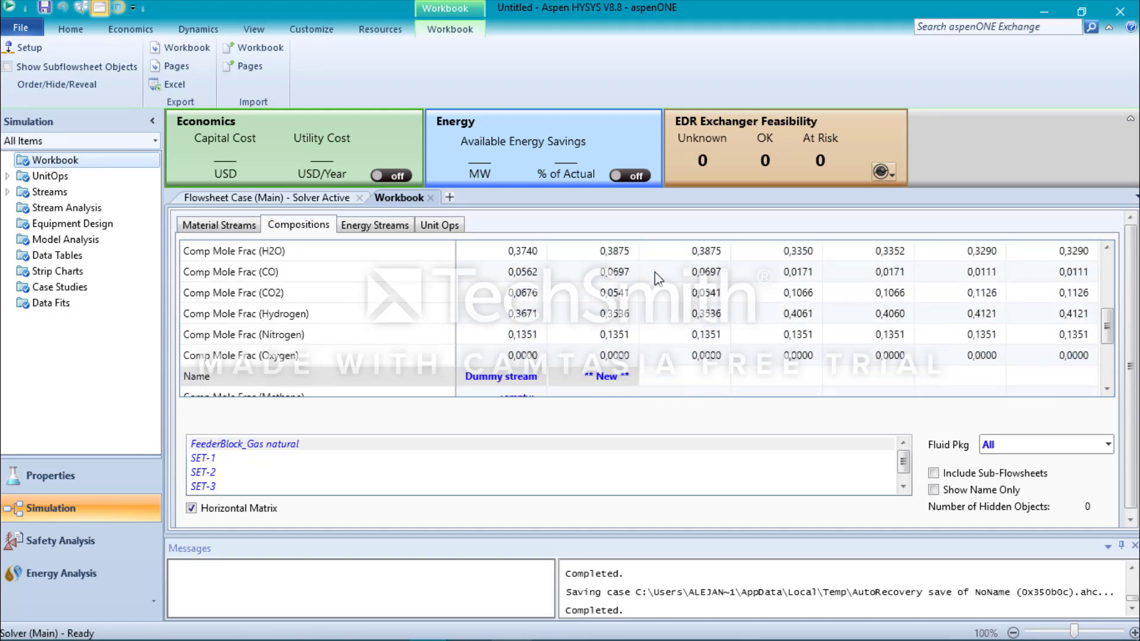
pyautogui.scroll(-1, 657, 279)
pyautogui.scroll(-3, 658, 278)
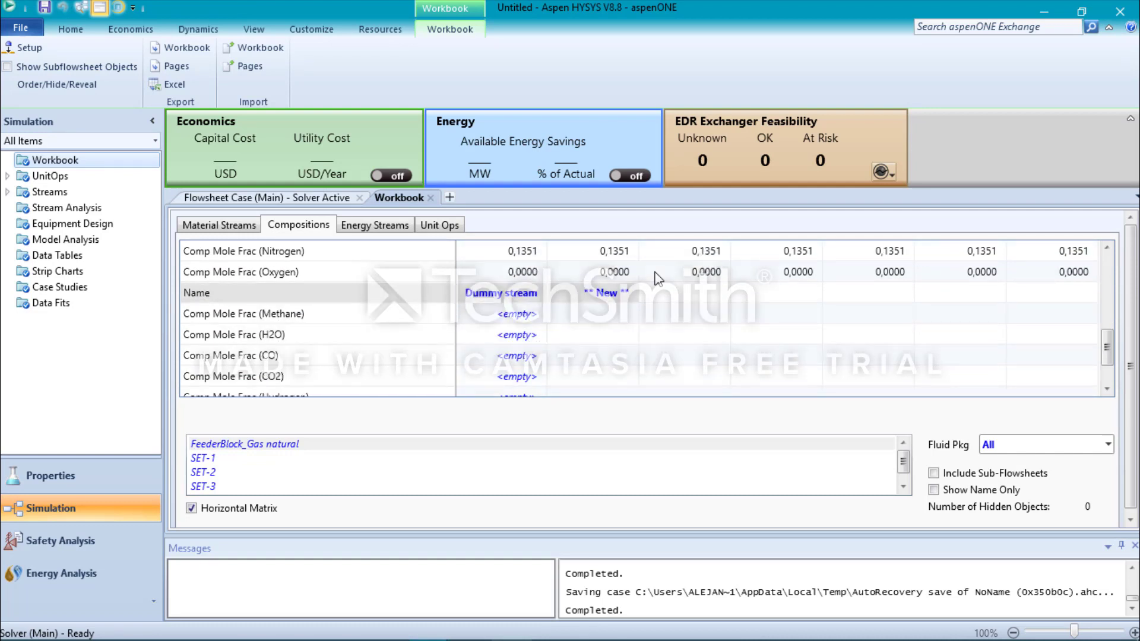
# Examine the energy stream heat flows and the full unit operations list in the Workbook, and return to the main flowsheet
pyautogui.click(403, 228)
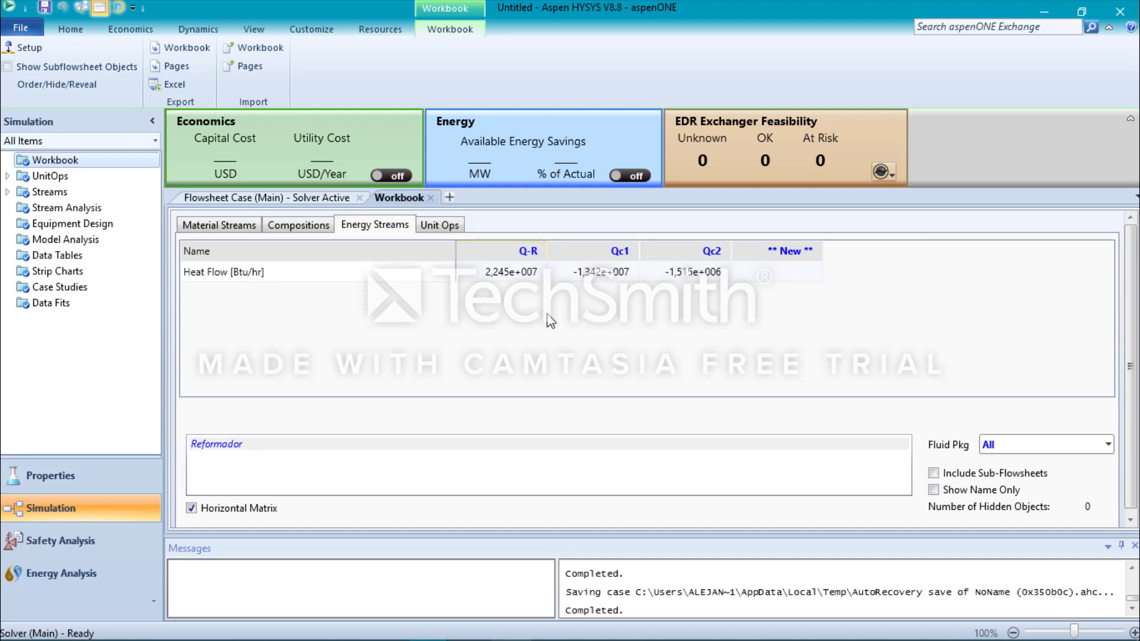
pyautogui.click(433, 230)
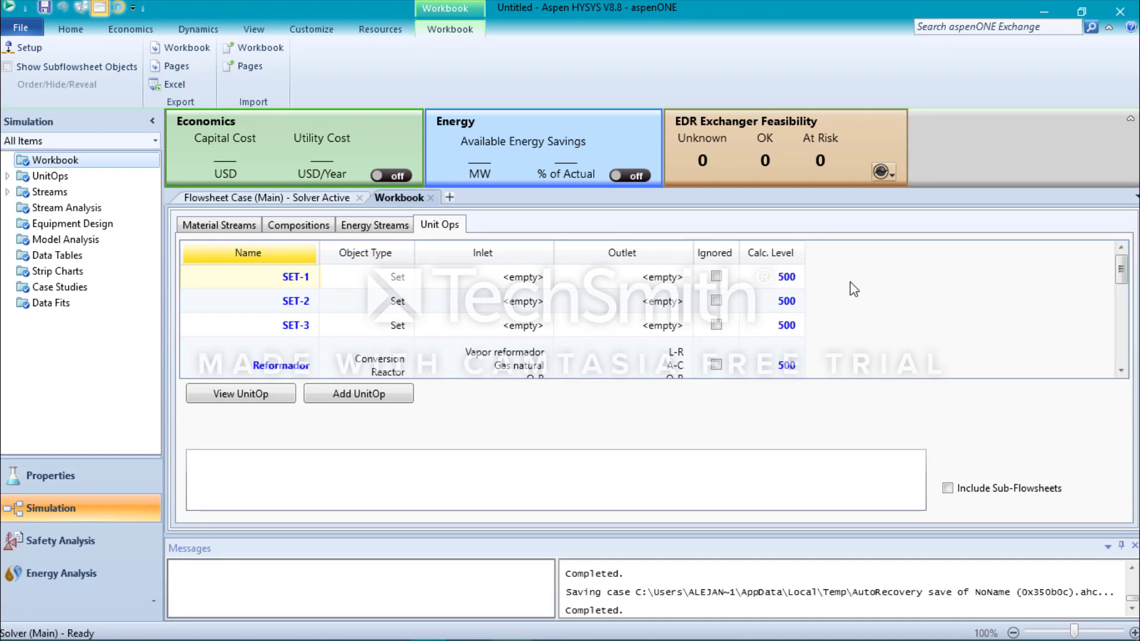
pyautogui.scroll(-6, 854, 289)
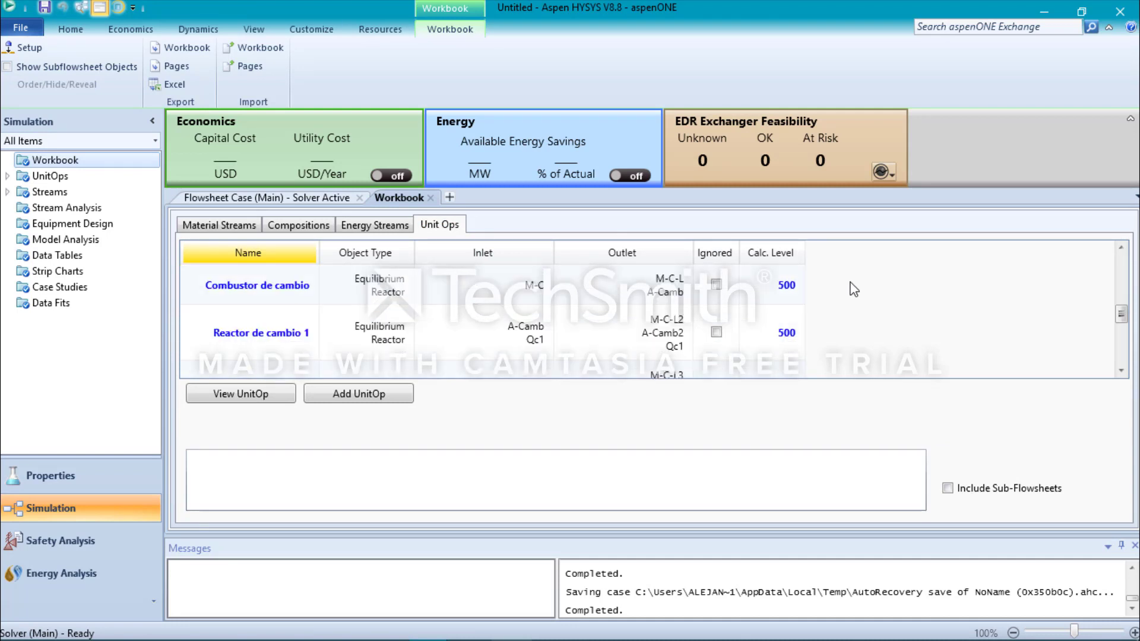
pyautogui.scroll(-5, 854, 289)
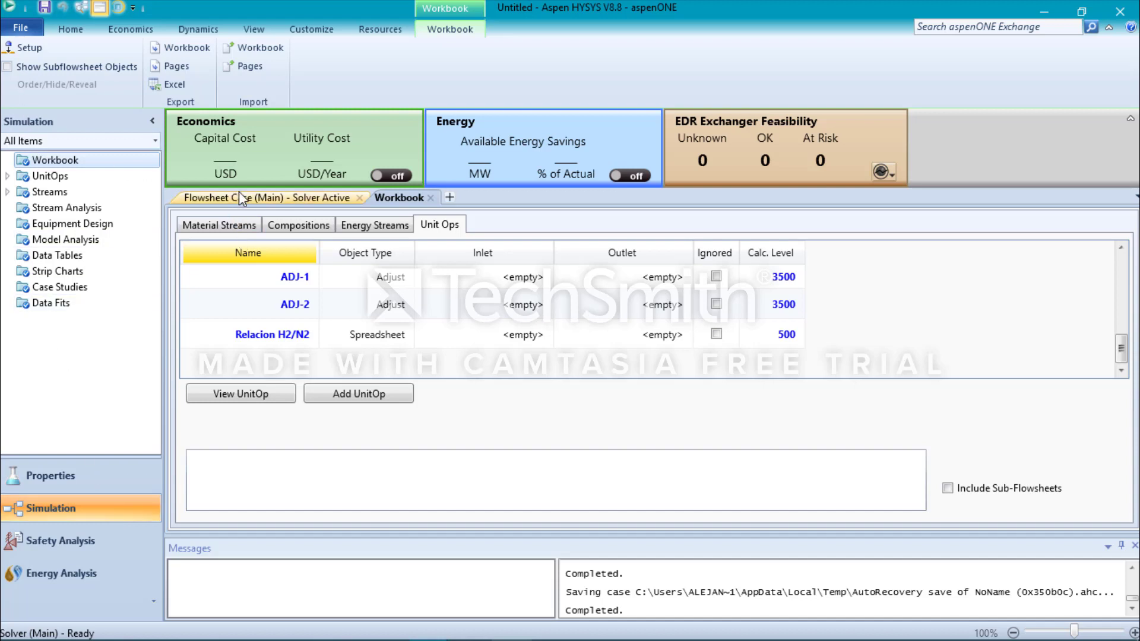
pyautogui.moveTo(239, 196)
pyautogui.mouseDown()
pyautogui.moveTo(297, 232)
pyautogui.moveTo(258, 195)
pyautogui.mouseUp()
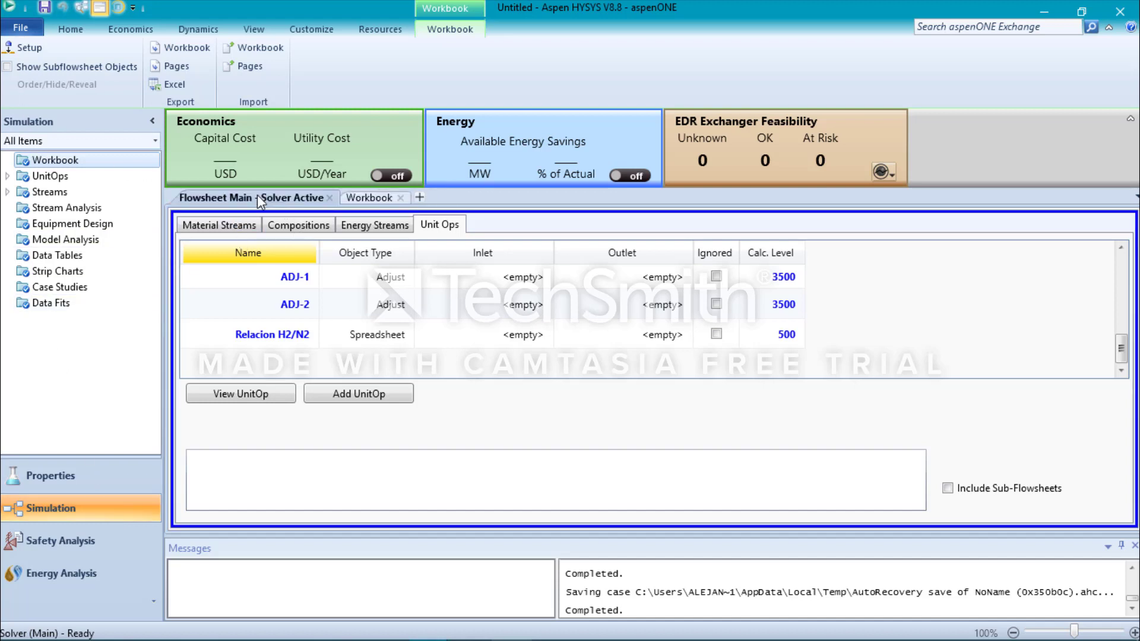